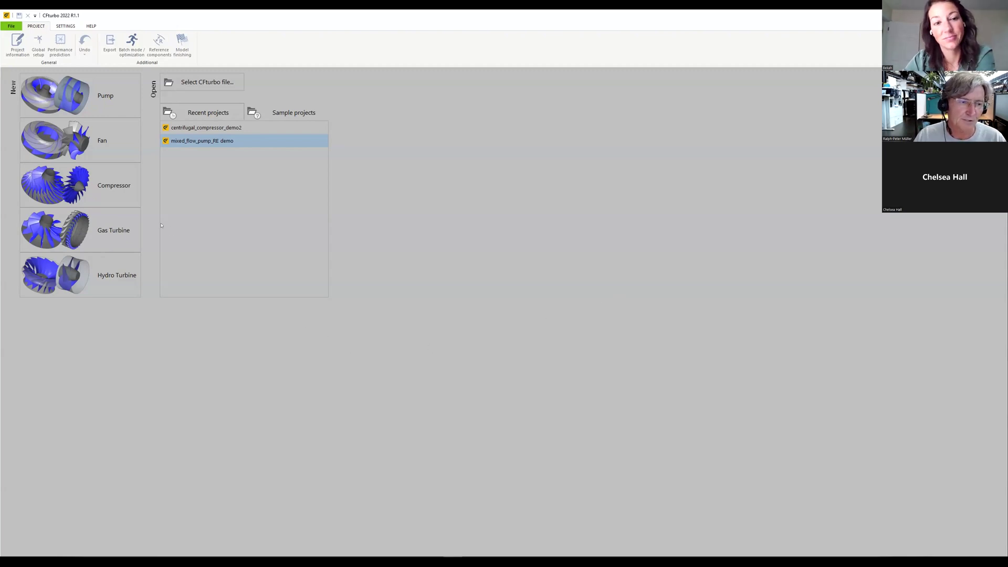
Step: Start a new compressor project and set the design point's mass flow to 10.6 kg/s
click(115, 198)
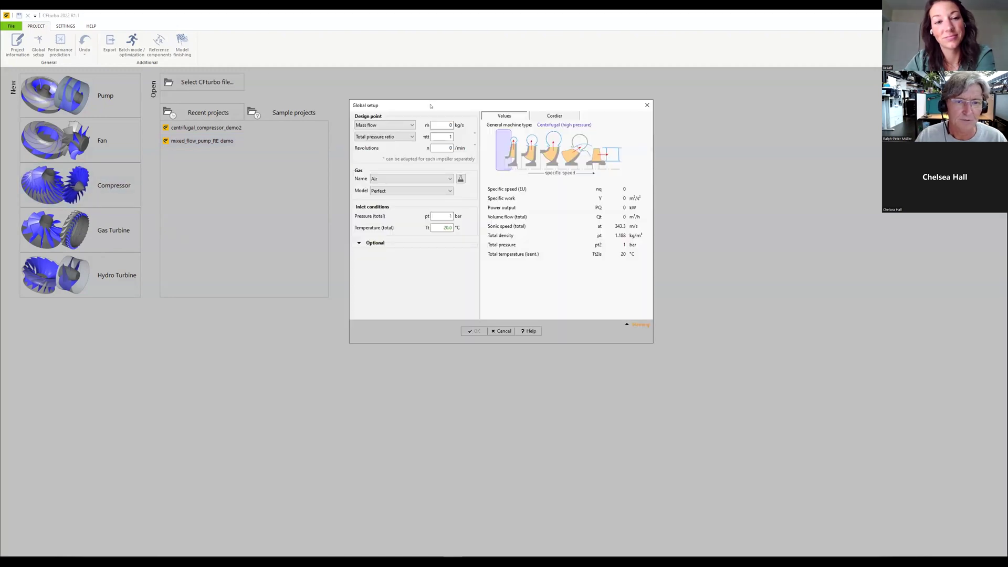
click(450, 125)
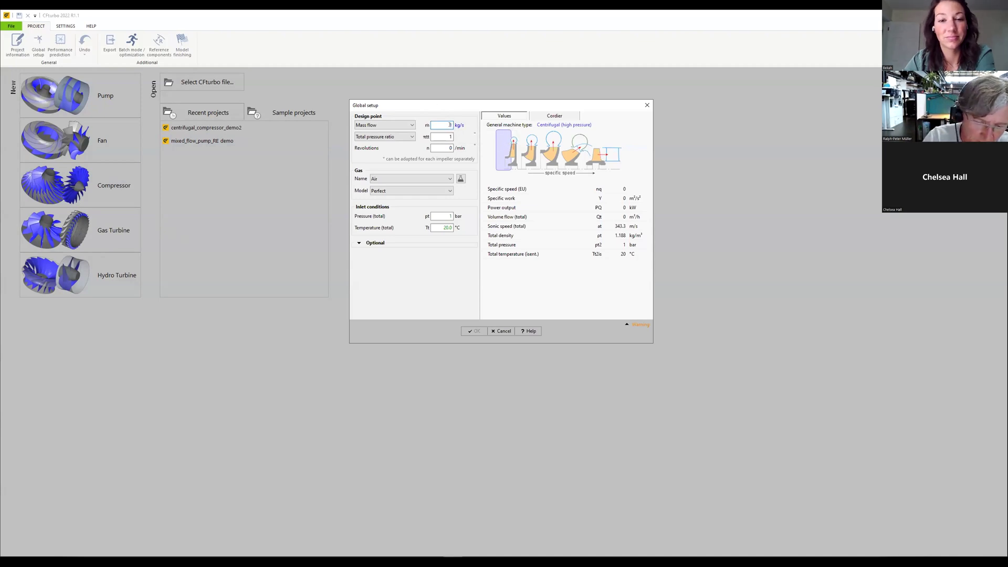
text(10.5)
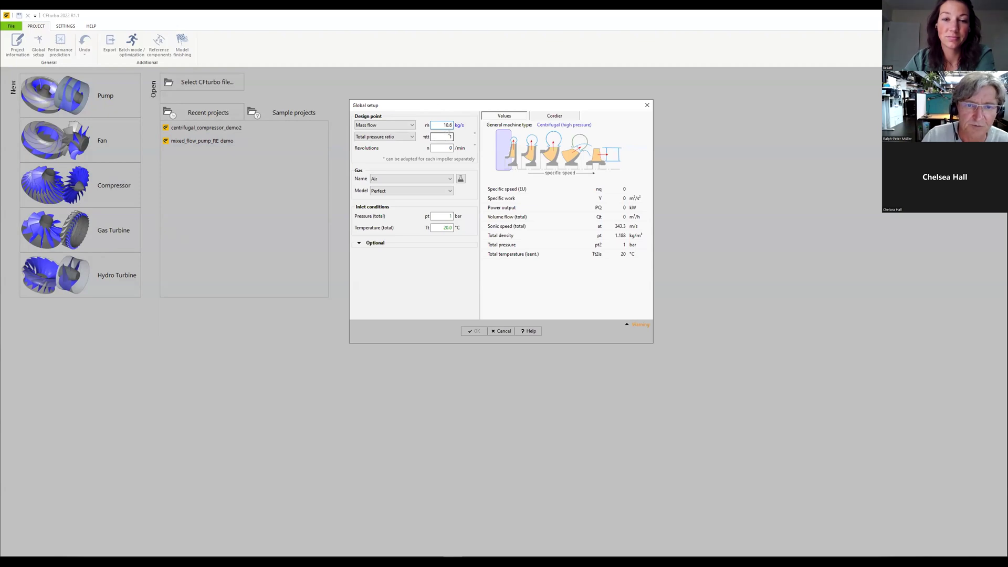
Step: Specify a total pressure difference of 0.07 bar and revolutions of 9300 /min, and accept the global setup
click(412, 136)
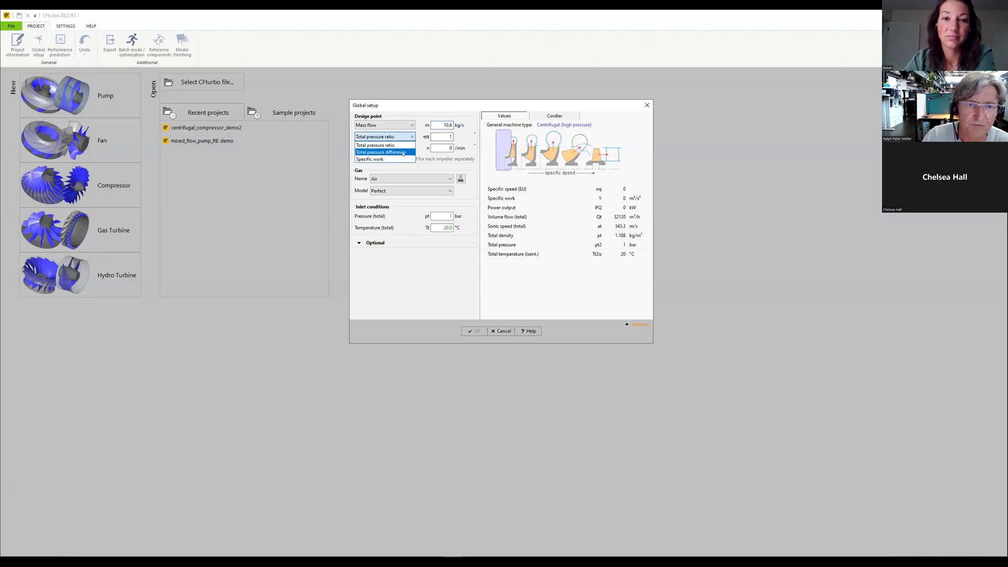
click(403, 152)
click(449, 137)
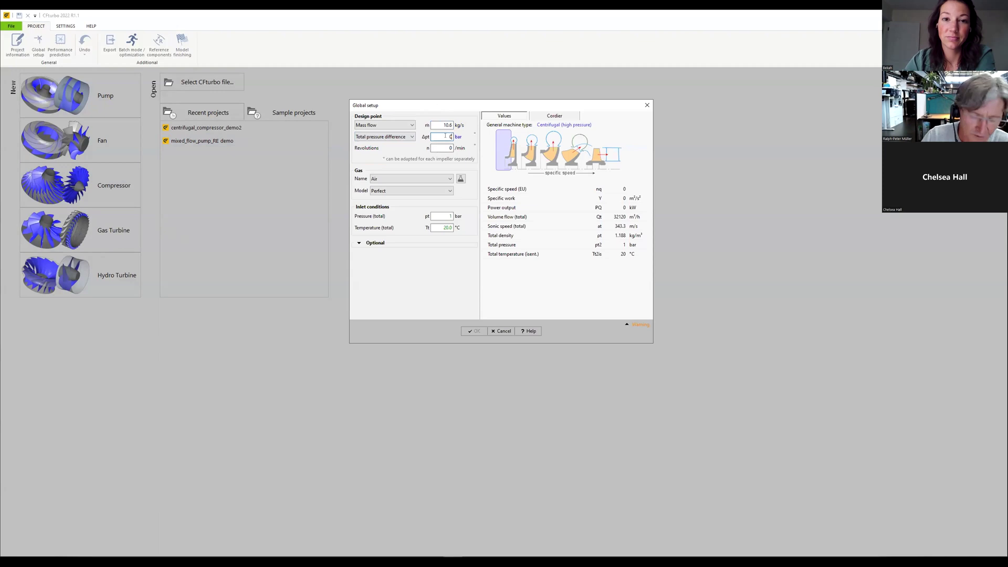
text(0.07)
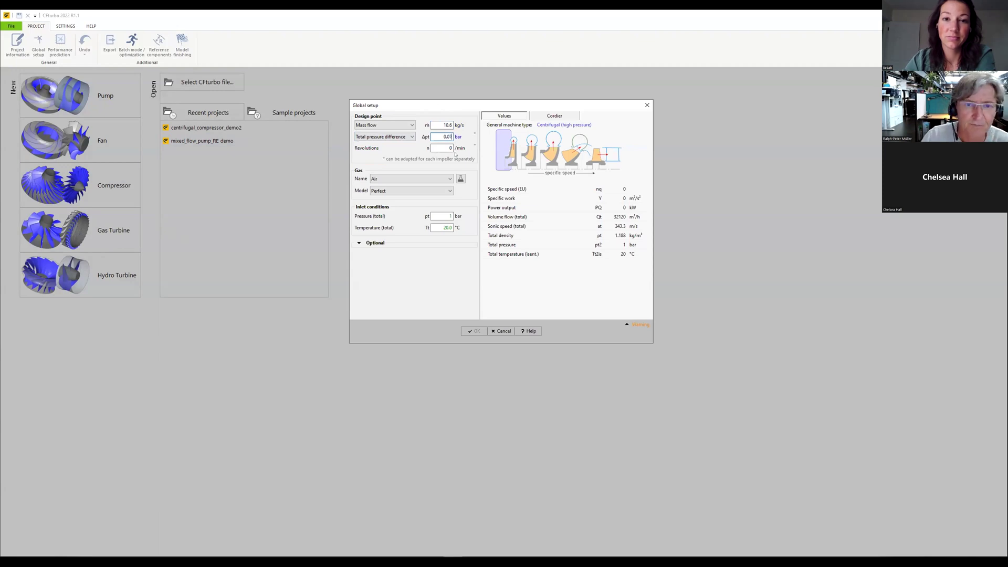
click(445, 147)
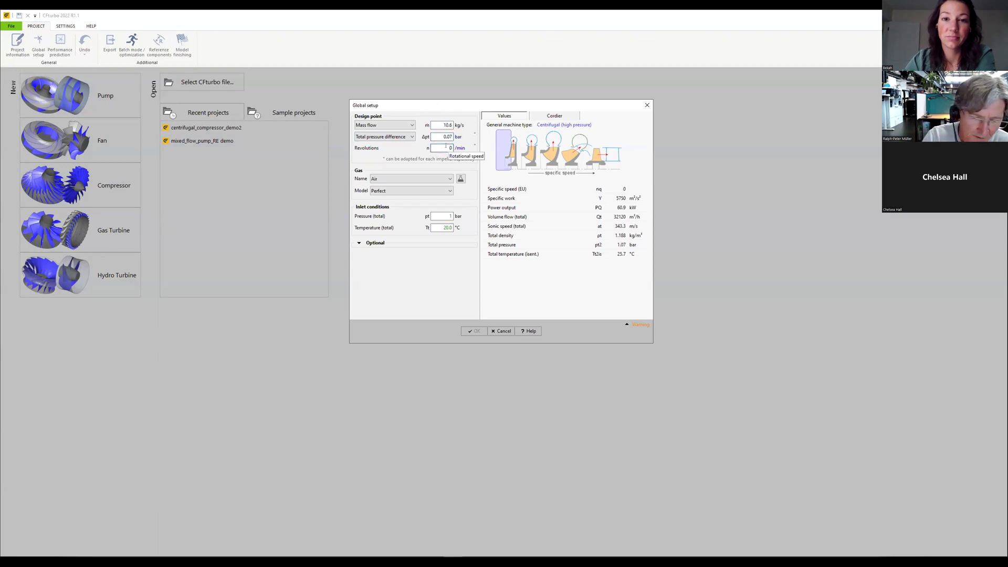
text(9300)
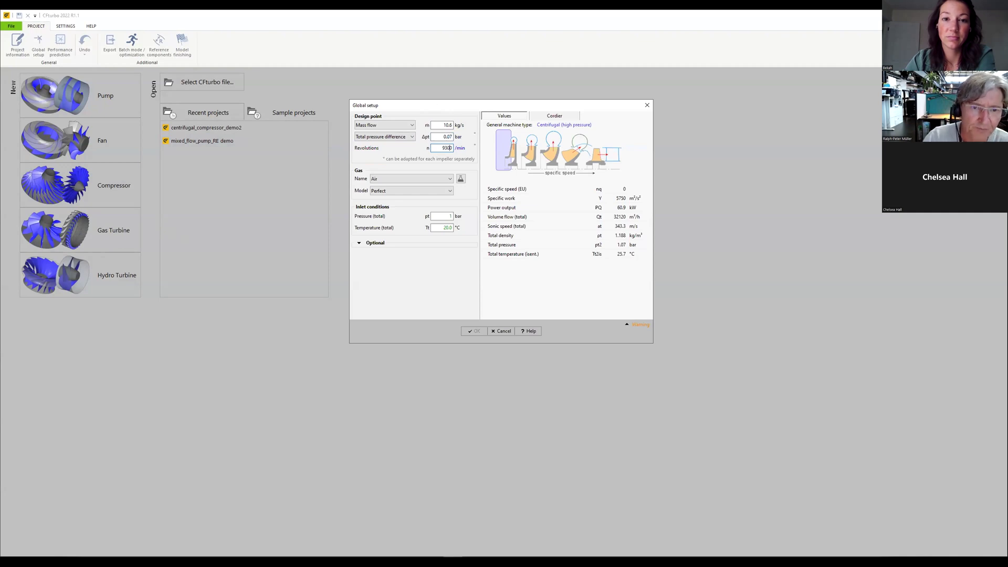
click(438, 227)
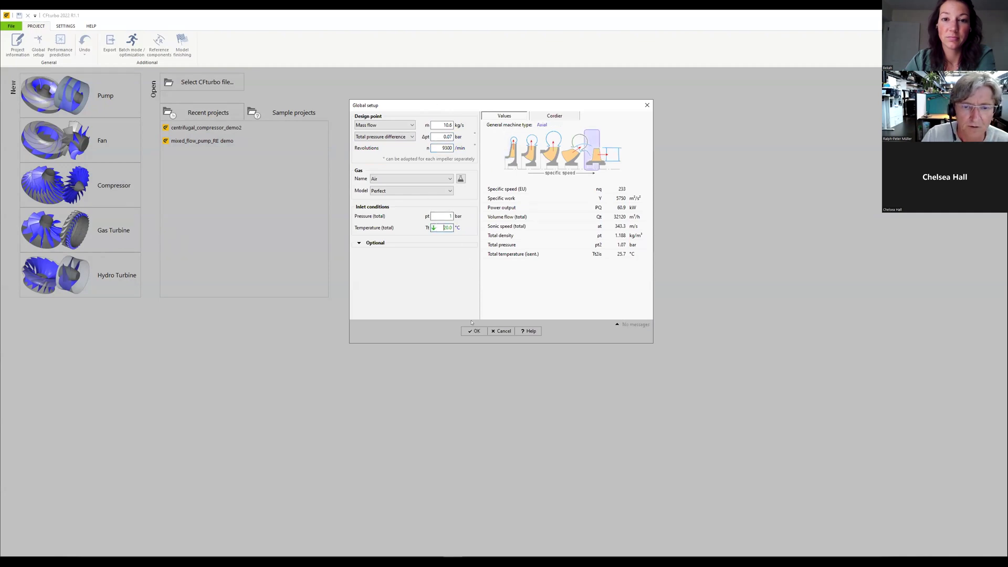
click(472, 331)
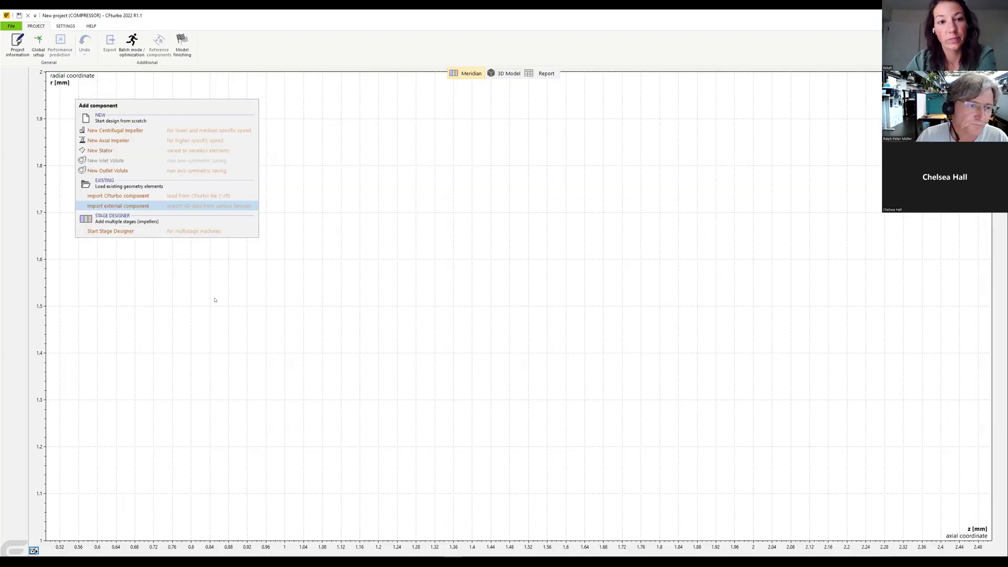
Step: Begin importing an external component by Reverse Engineering, with Axial Compressor Impeller as the component type
click(119, 206)
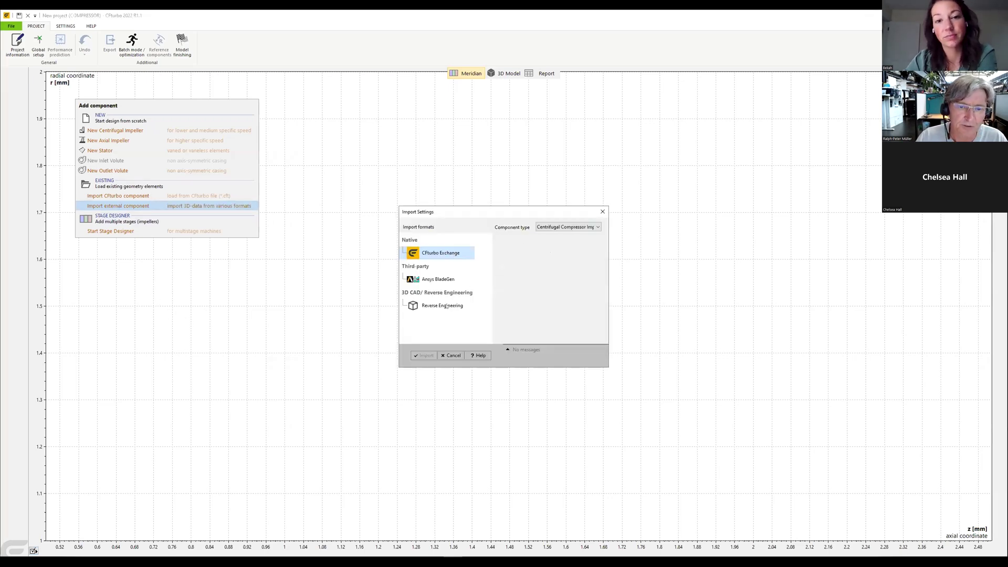
click(442, 305)
click(554, 227)
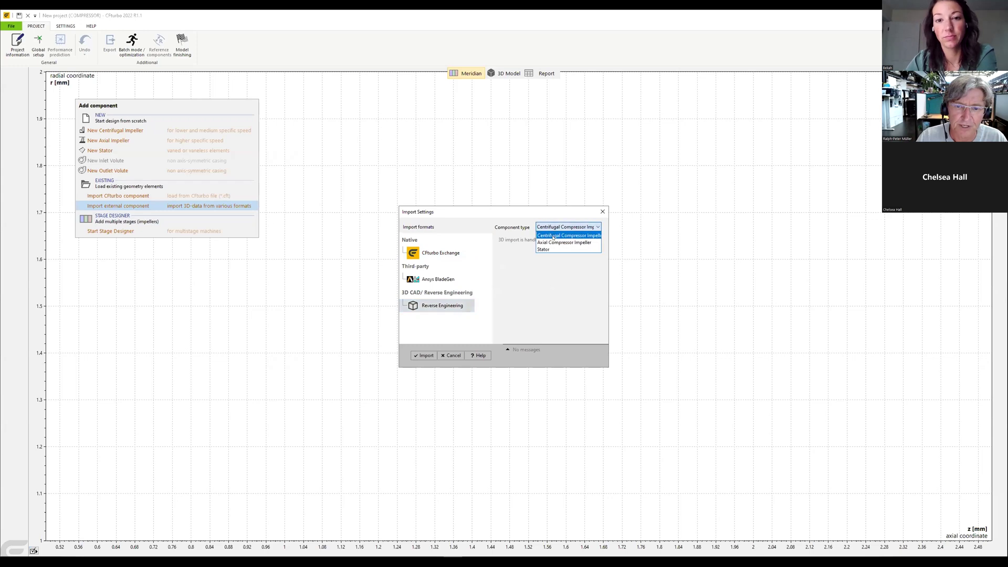
click(553, 242)
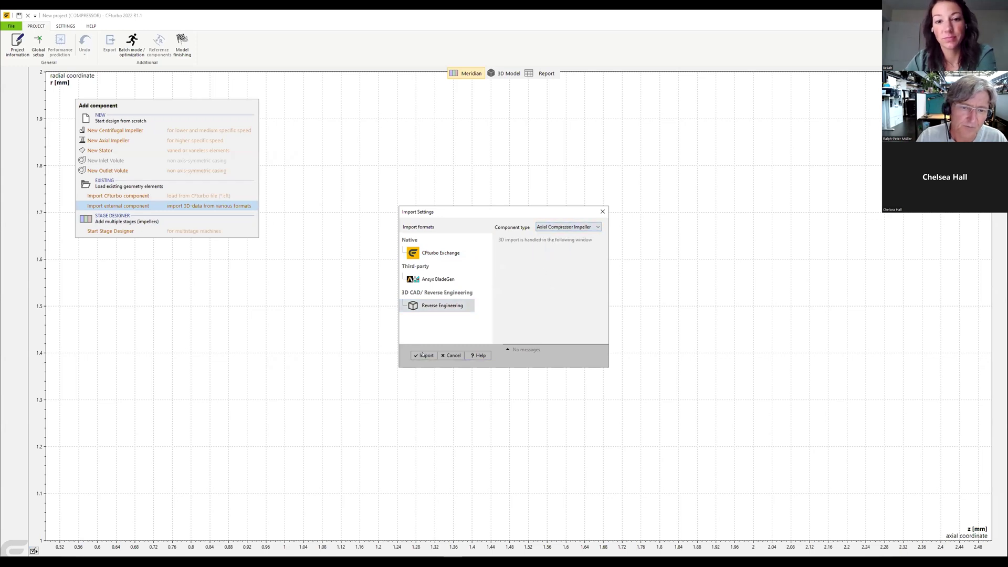
click(423, 355)
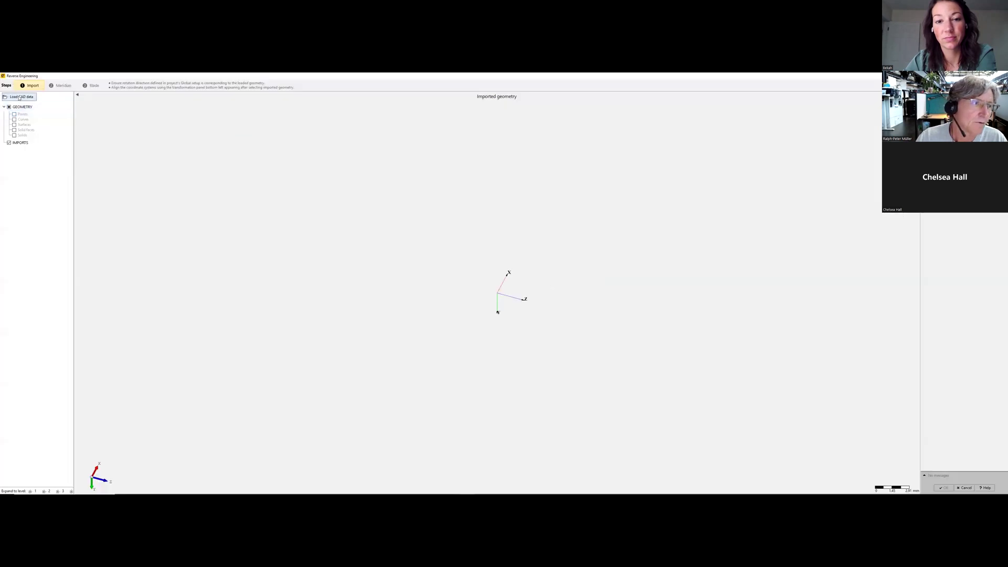
Step: Load the CAD file "AC pi1.1 R1 segment_Co2.stp" as the imported geometry
click(19, 97)
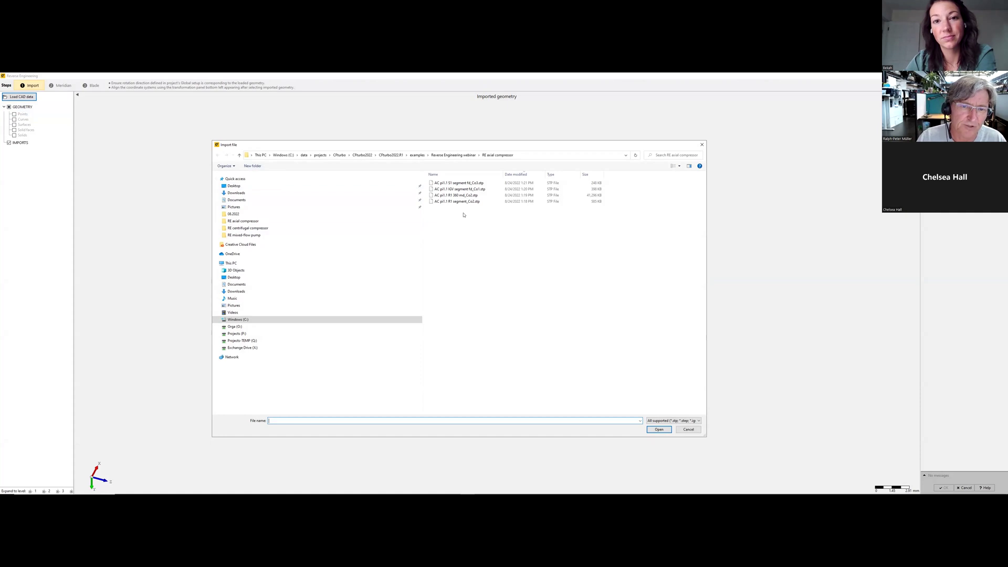
click(462, 202)
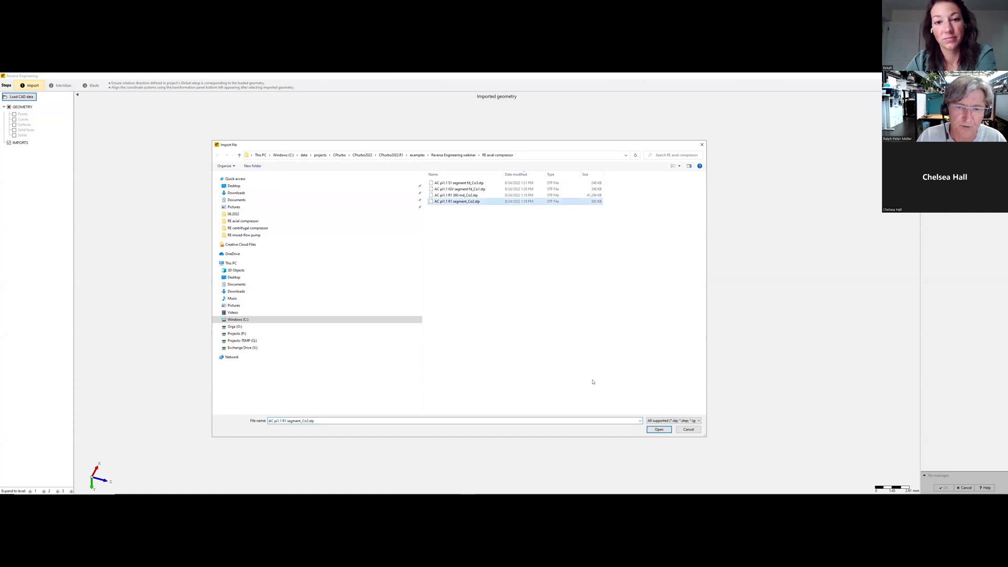
click(658, 430)
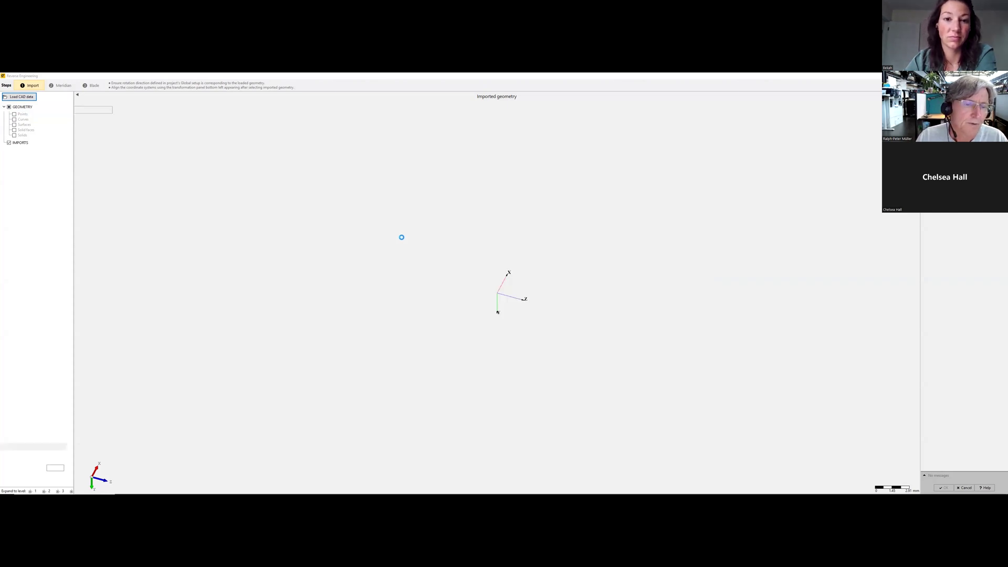
middle_drag(502, 188, 248, 285)
drag(248, 285, 302, 261)
click(302, 262)
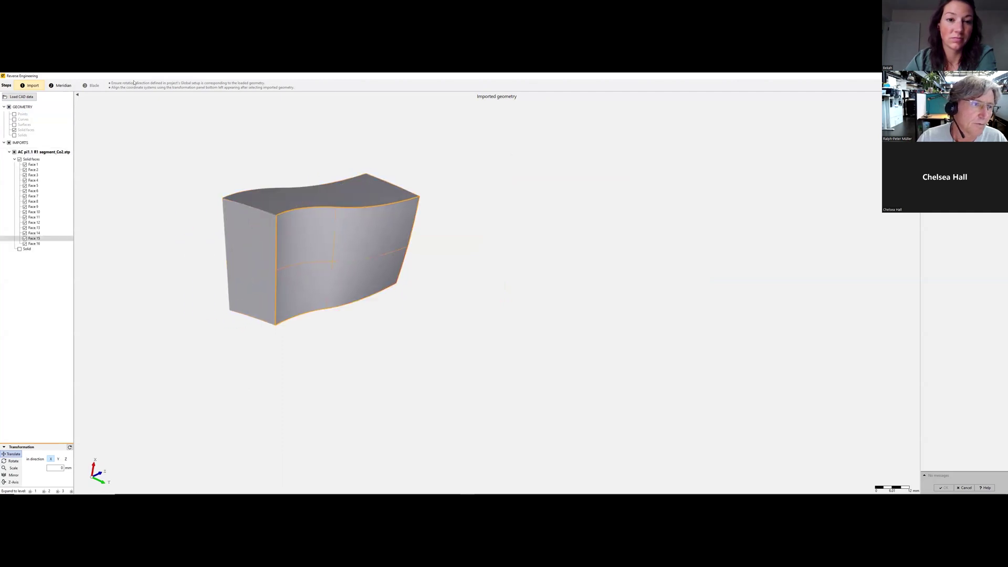
Step: Go to the Meridian step and hide the segment's four side faces: Face 15, Face 2, Face 13 and Face 14
click(62, 85)
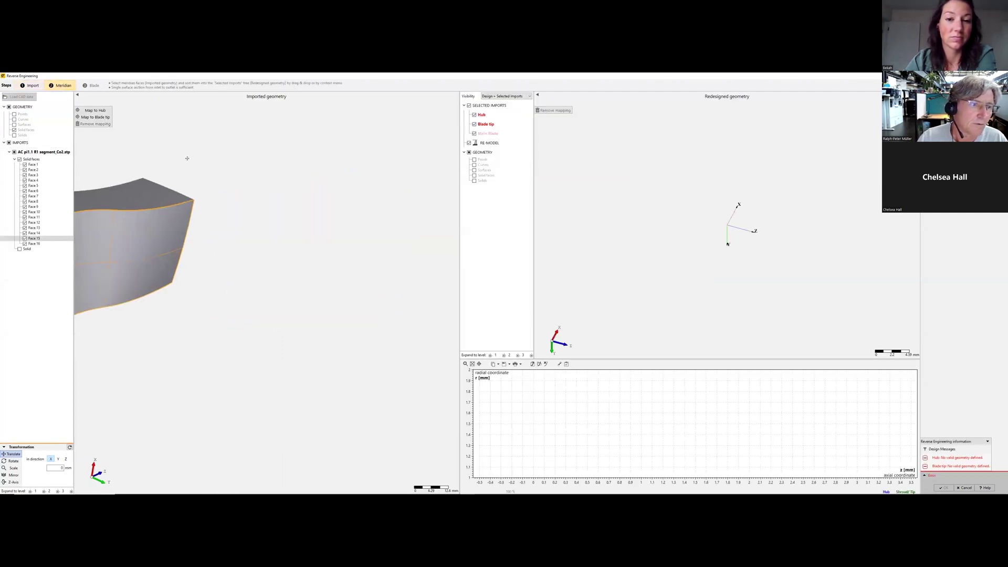
middle_drag(358, 197, 396, 185)
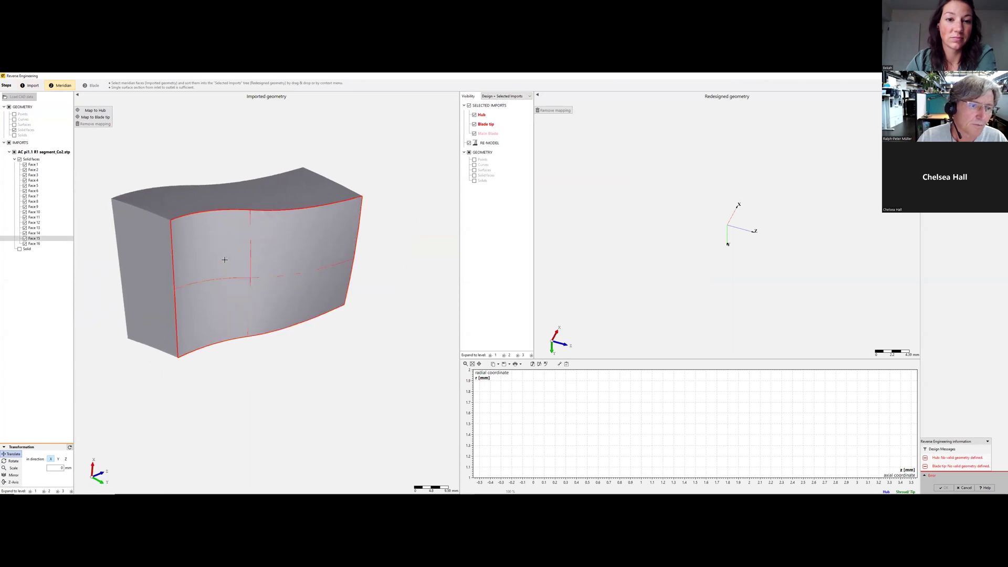
right_click(278, 256)
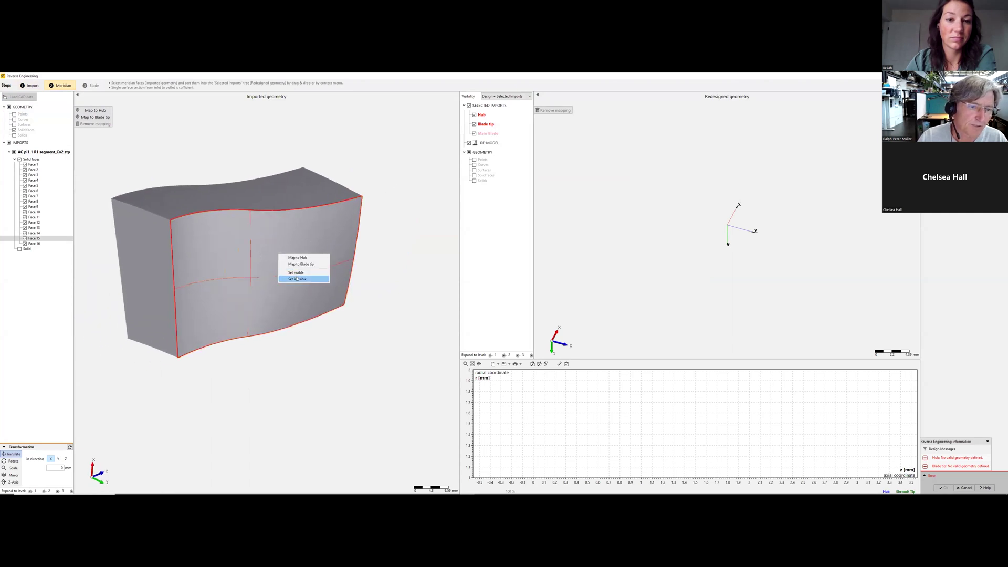
click(301, 276)
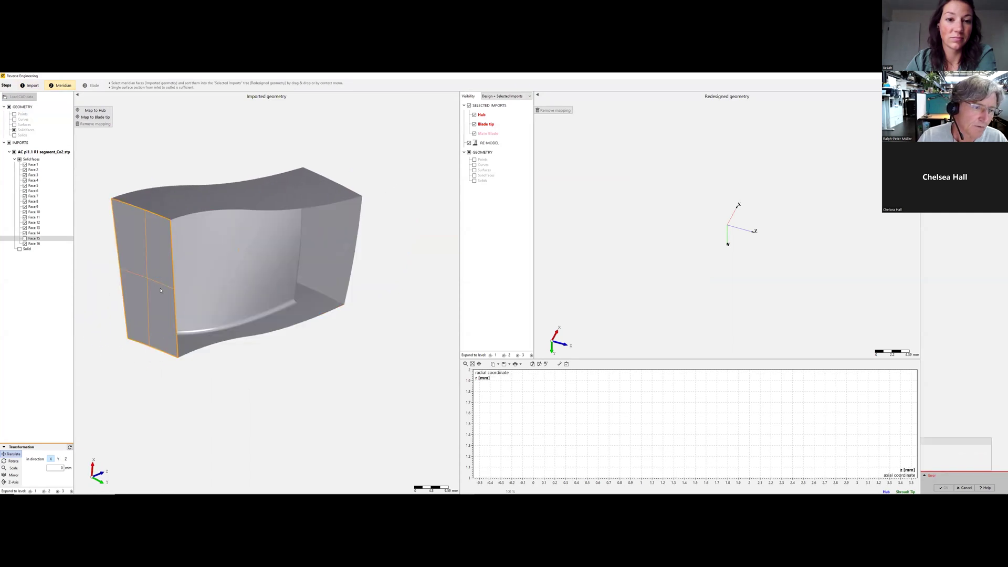
right_click(159, 286)
click(177, 314)
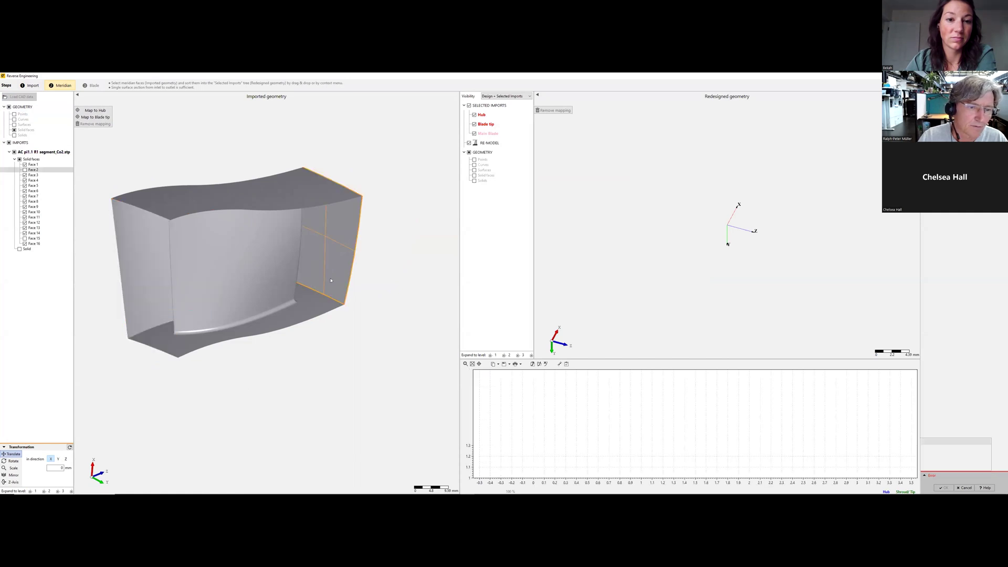
right_click(329, 278)
click(349, 305)
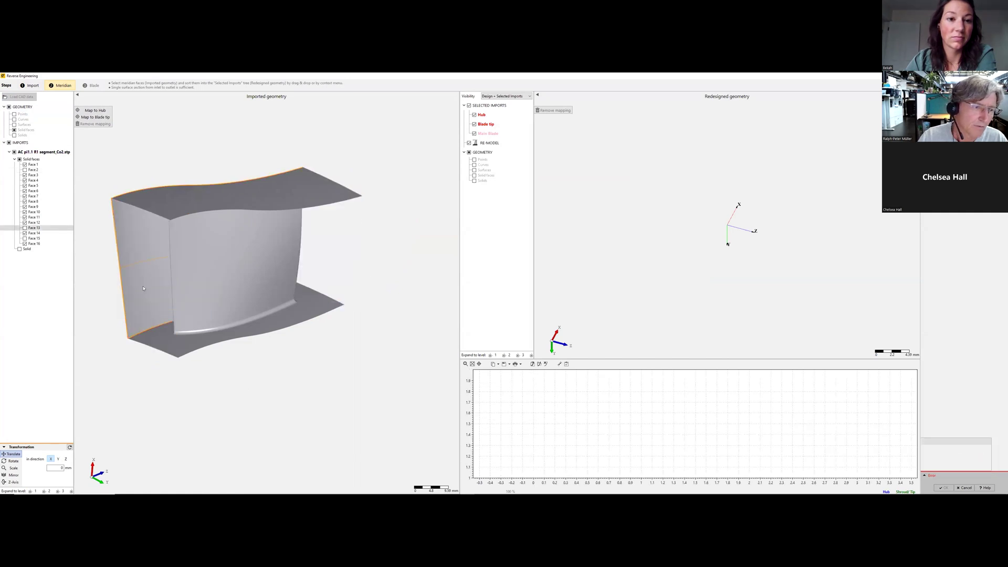
right_click(144, 286)
click(156, 311)
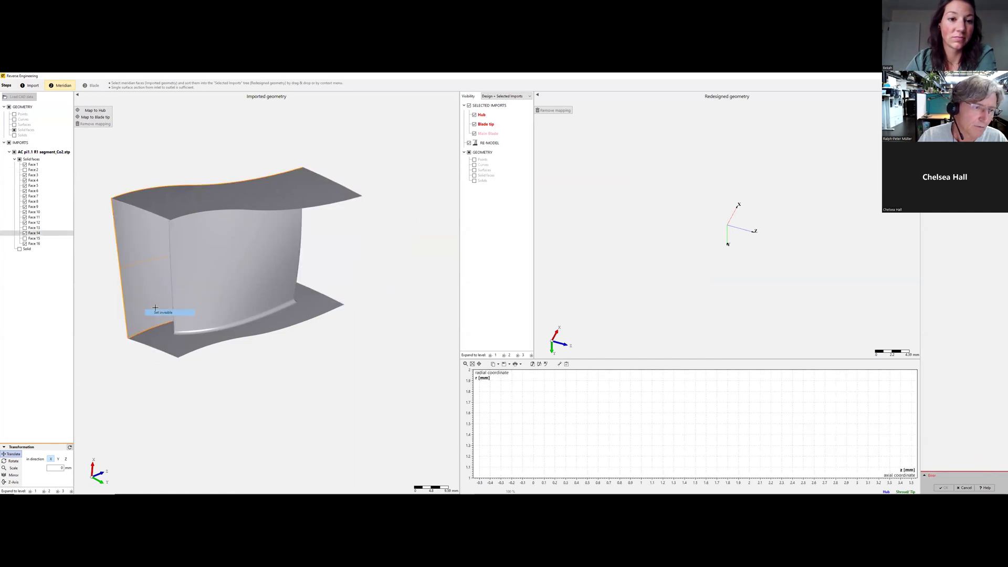
Step: Hide the segment's upper cover face, Face 16, above the blade
right_click(149, 204)
right_click(149, 205)
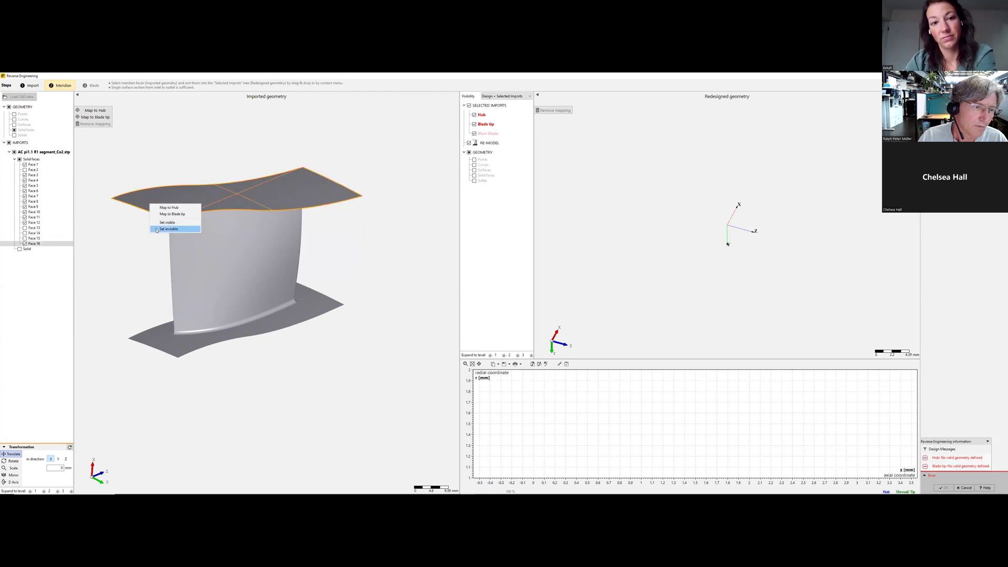
click(157, 227)
Step: Map the base face under the blade to the hub and the blade's top face to the blade tip
middle_drag(252, 210, 297, 160)
scroll(313, 254, up, 4)
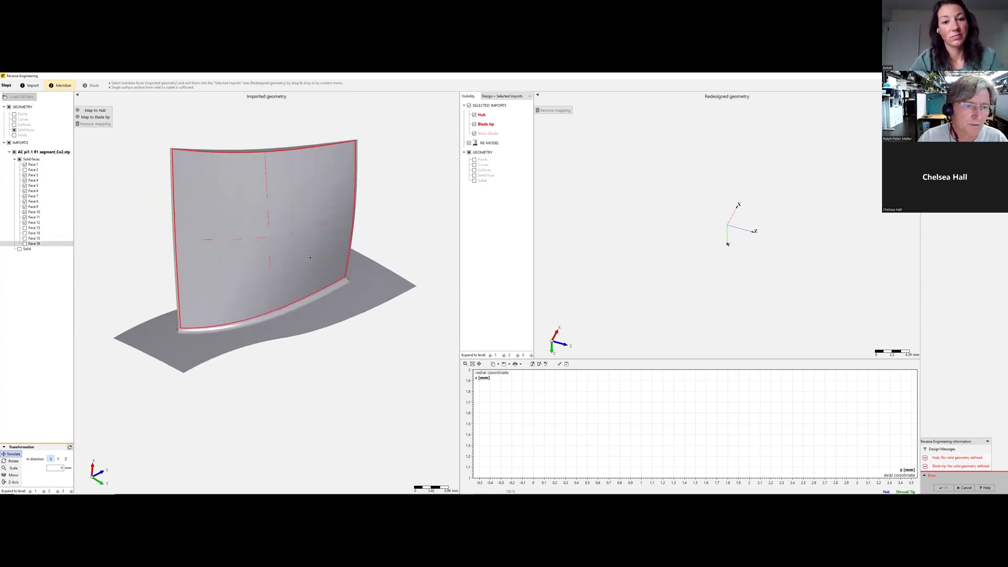
scroll(314, 255, down, 2)
drag(321, 273, 288, 383)
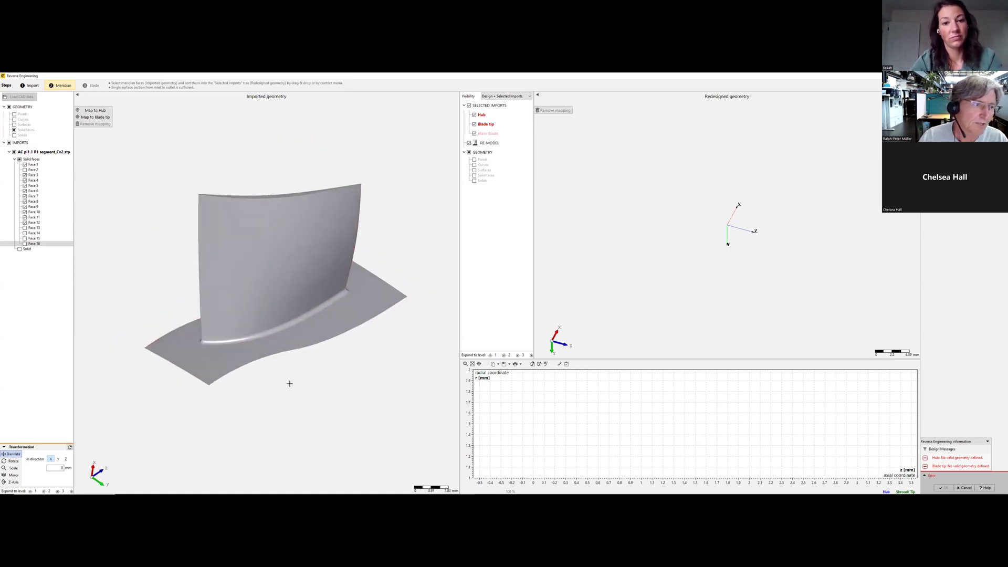
click(180, 343)
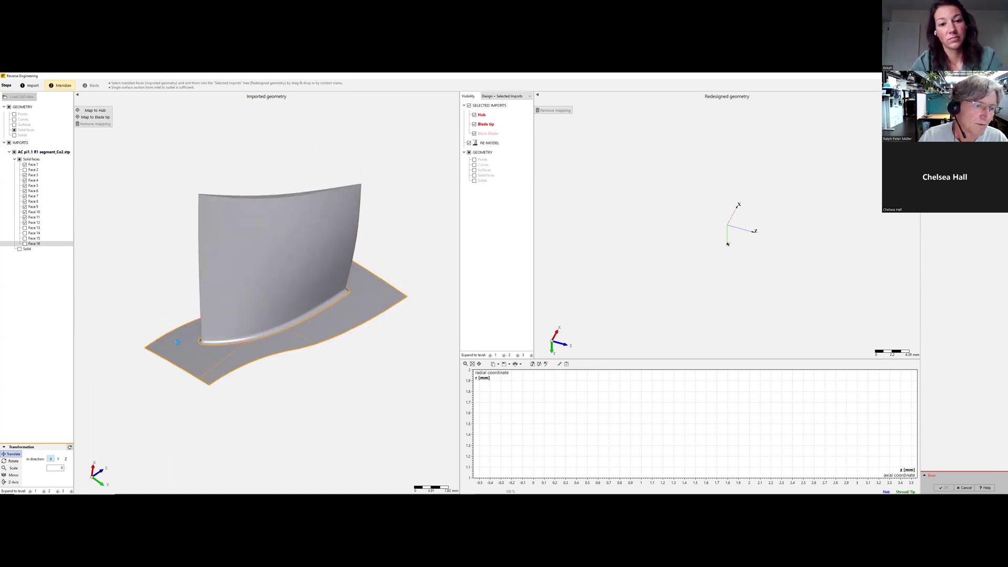
click(95, 110)
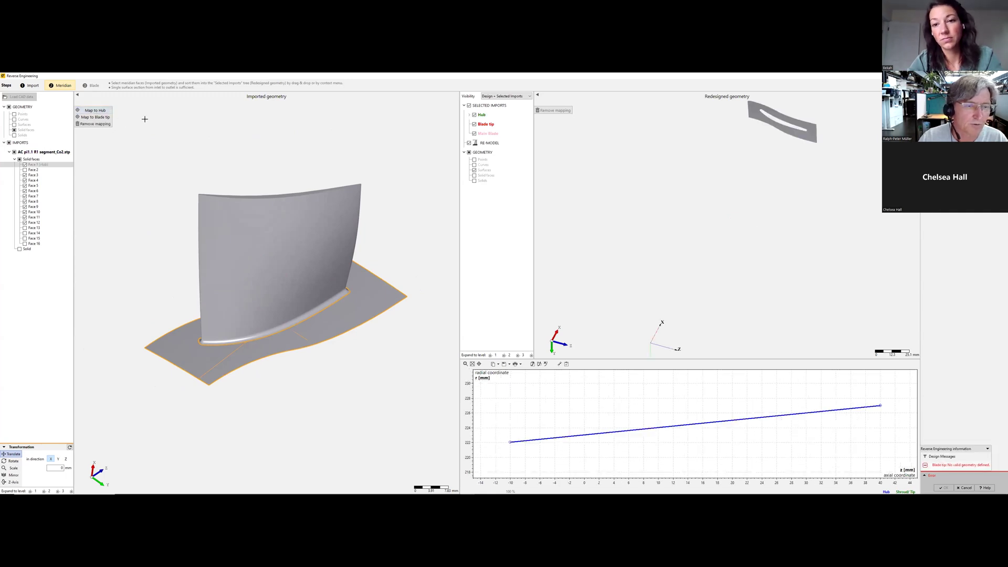
click(247, 196)
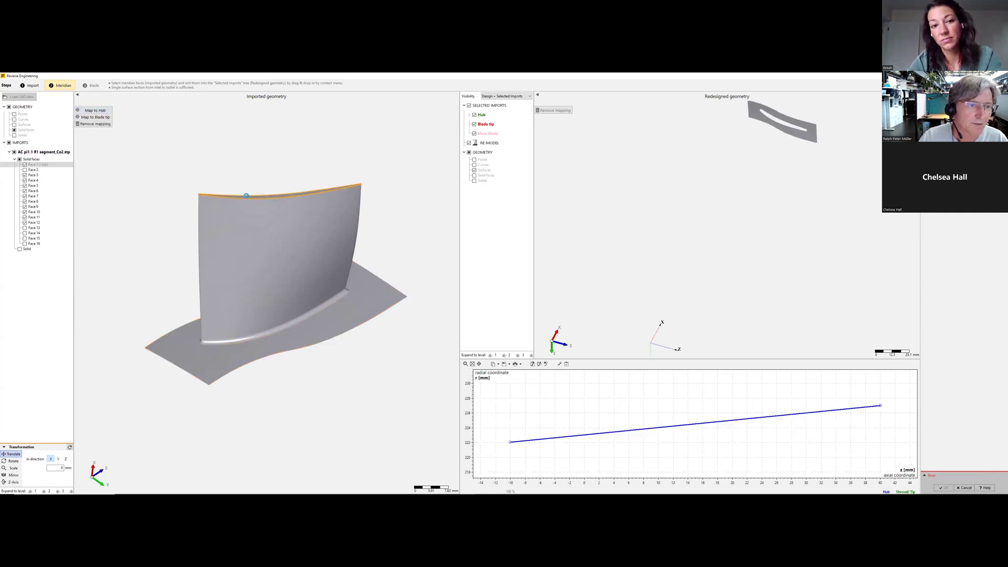
click(103, 117)
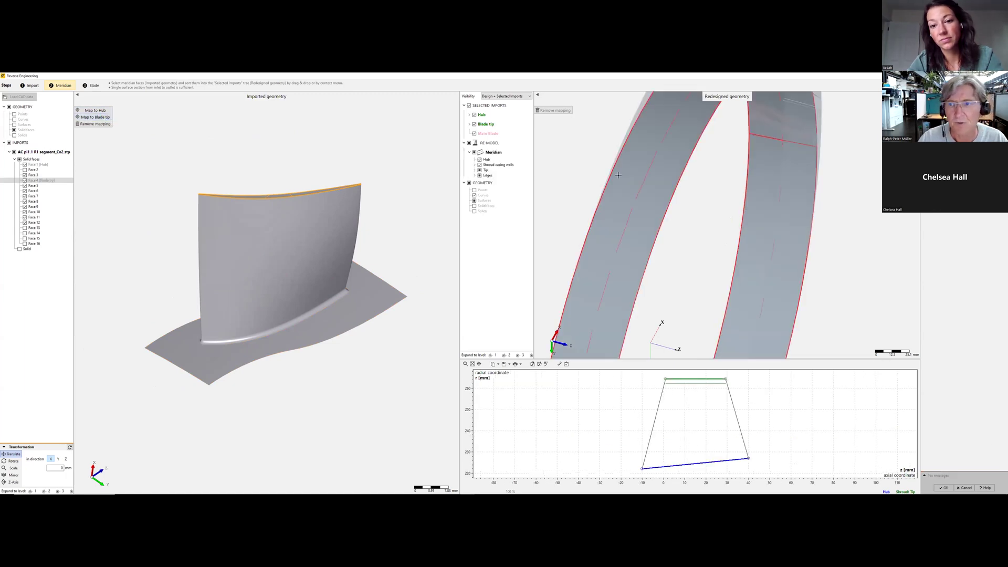
Step: Examine the redesigned hub and shroud surfaces of the meridian from several angles
drag(837, 180, 700, 153)
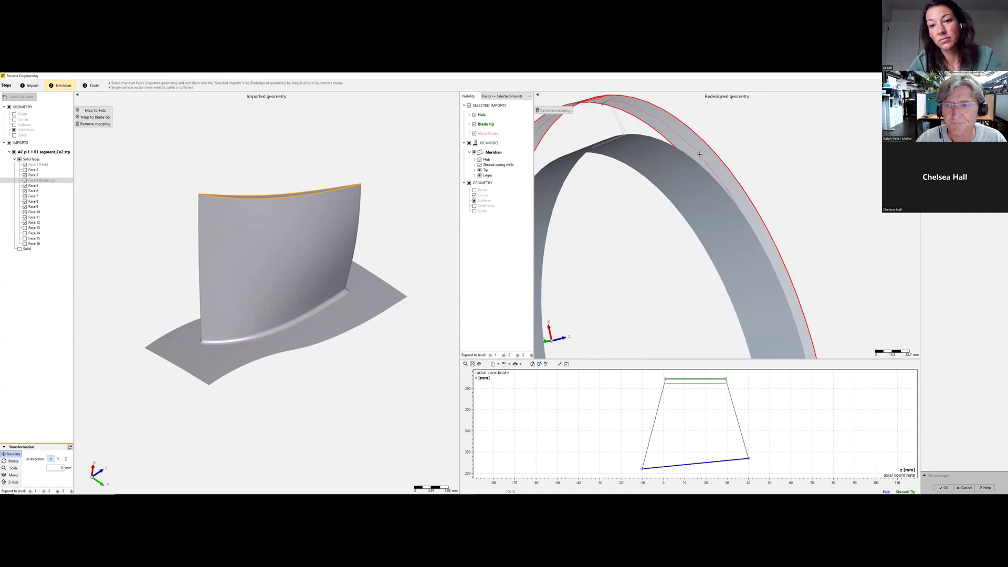
mouse_move(714, 229)
mouse_down()
mouse_move(735, 194)
mouse_move(720, 173)
mouse_move(688, 184)
mouse_move(689, 215)
mouse_up()
scroll(702, 239, up, 5)
middle_drag(675, 217, 649, 339)
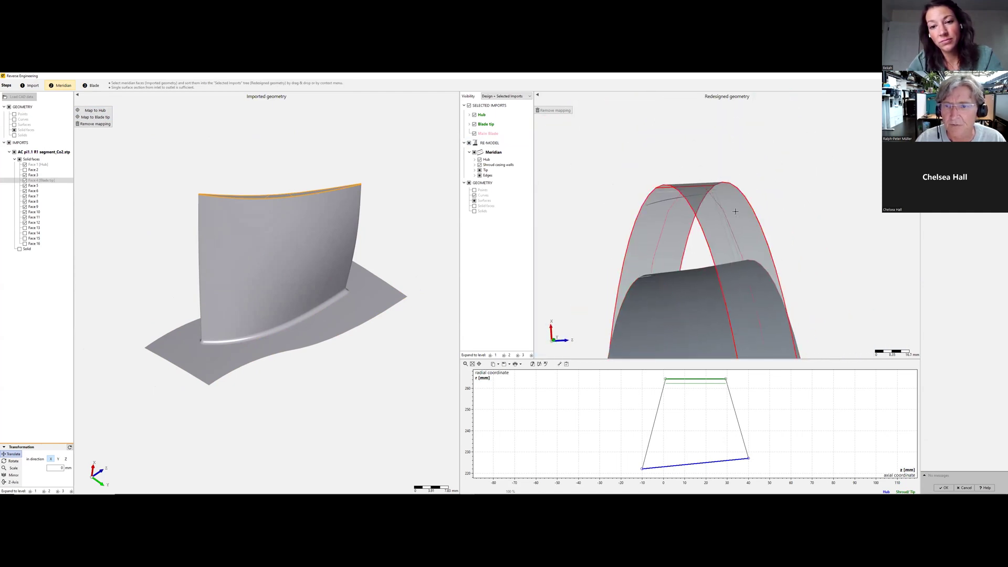
drag(732, 202, 739, 202)
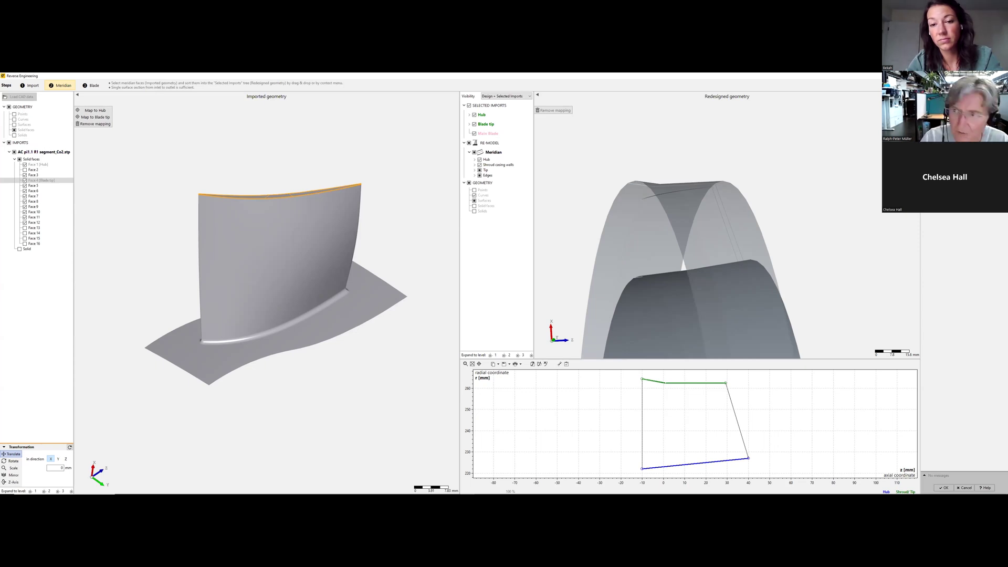
Step: Straighten the shroud contour to a constant radius in the meridional view and extend its outlet end axially to z = 40 mm
click(945, 129)
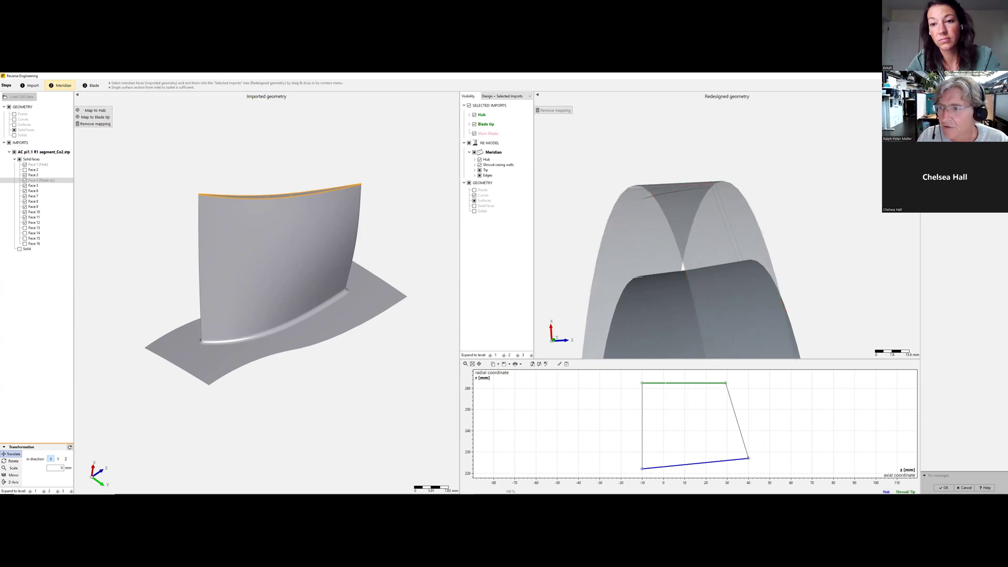
drag(726, 383, 726, 379)
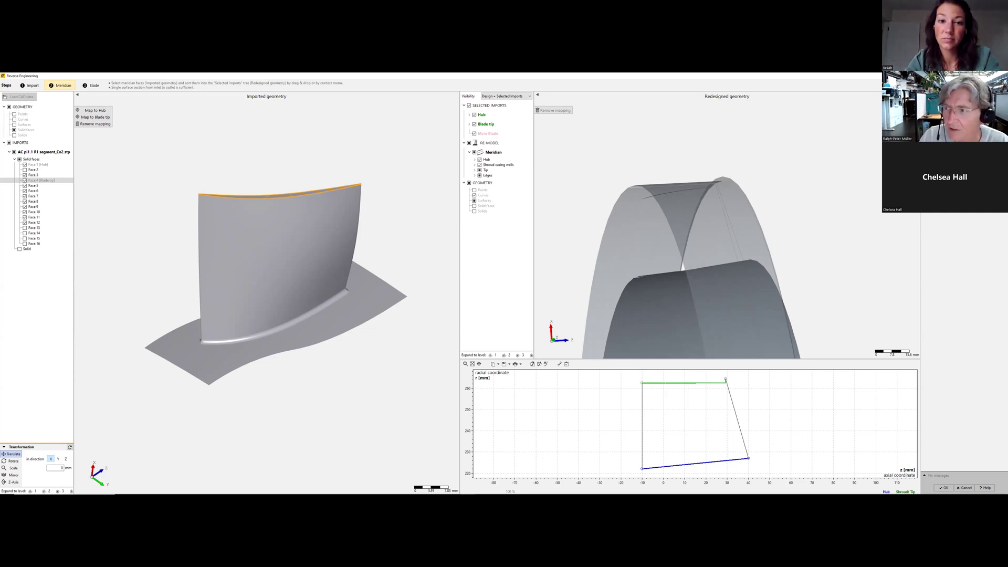
key(Return)
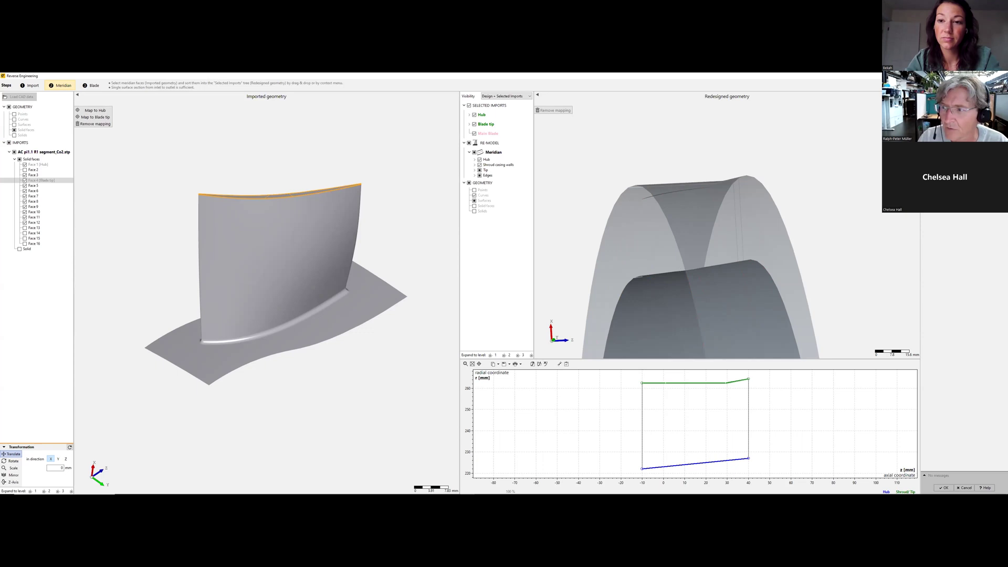
key(Return)
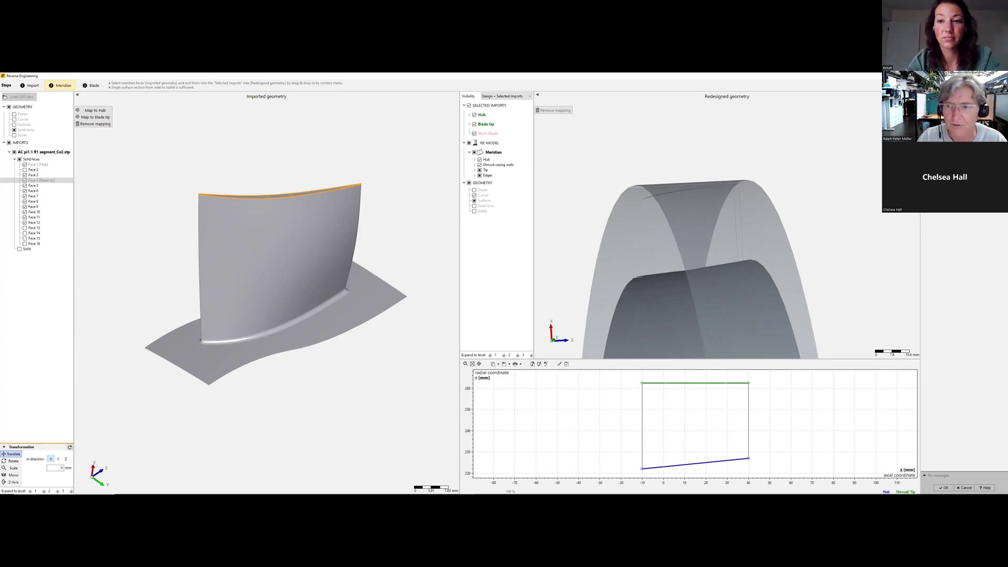
drag(746, 204, 717, 185)
scroll(727, 197, up, 3)
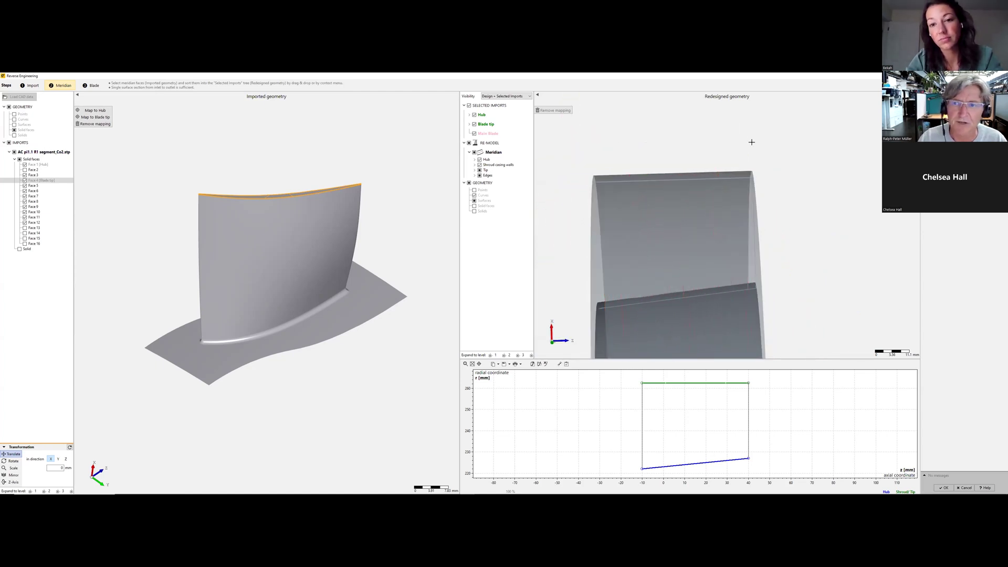
Step: Go to the Blade step and map the blade's side and edge faces, Face 5, Face 7, Face 9 and Face 11, to the main blade
click(91, 86)
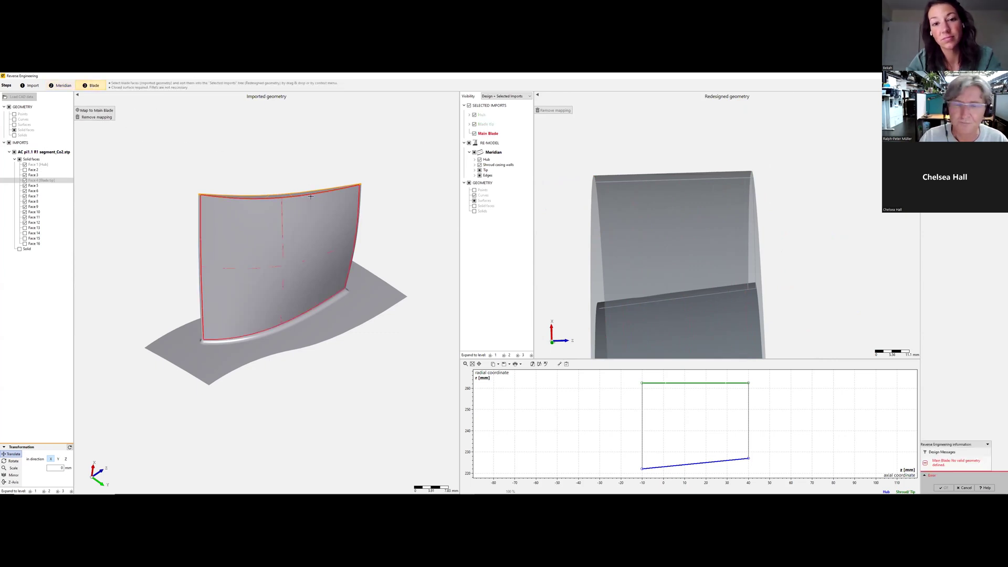
drag(378, 206, 376, 191)
click(352, 195)
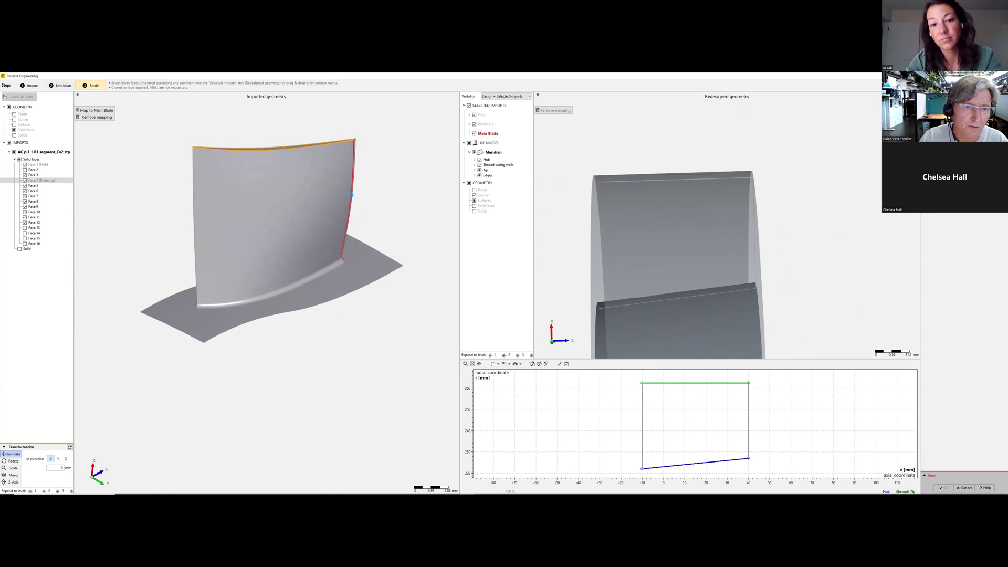
ctrl+click(198, 209)
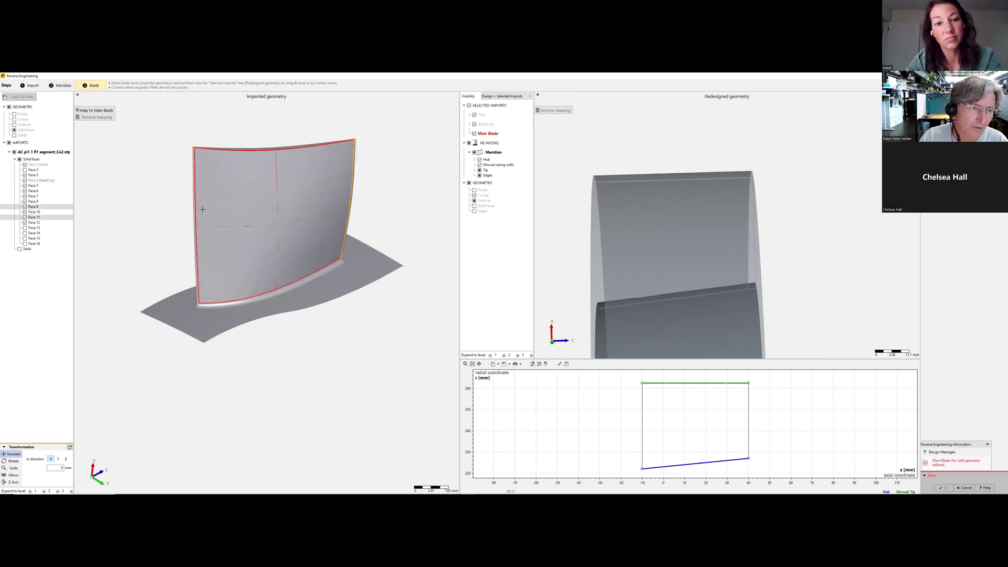
ctrl+click(193, 212)
drag(160, 196, 250, 211)
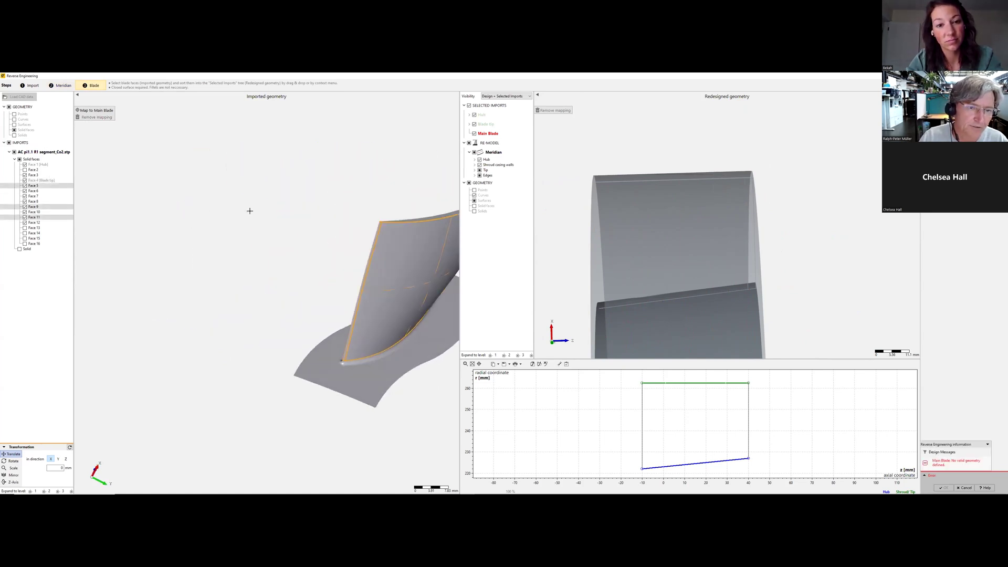
right_drag(250, 211, 128, 176)
drag(129, 176, 269, 224)
right_drag(269, 225, 182, 175)
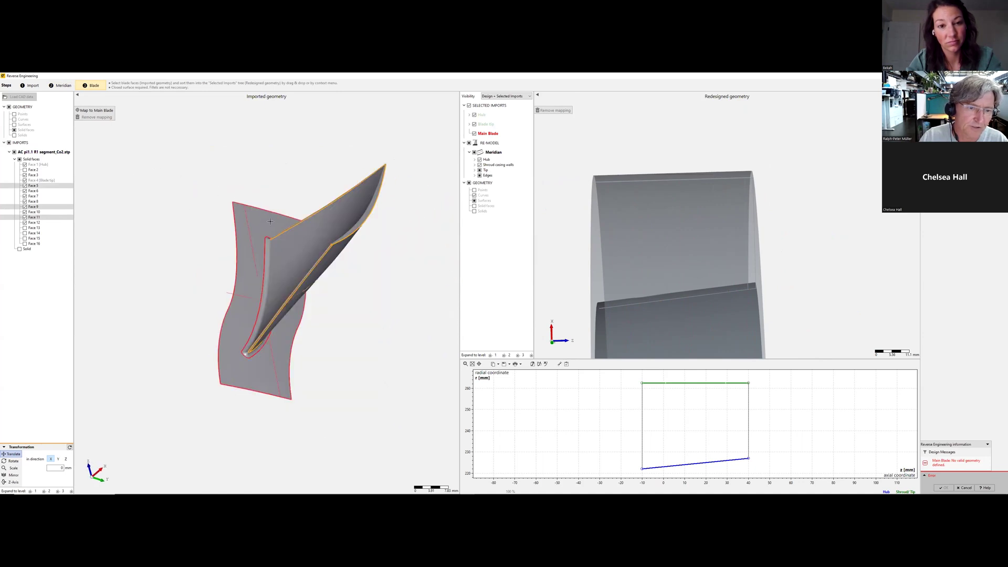
ctrl+click(299, 237)
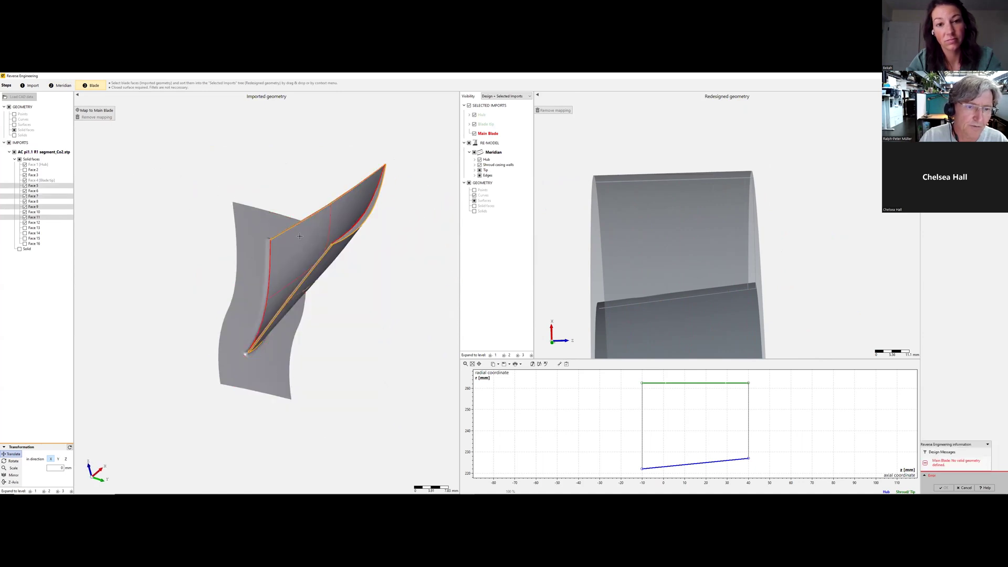
click(97, 109)
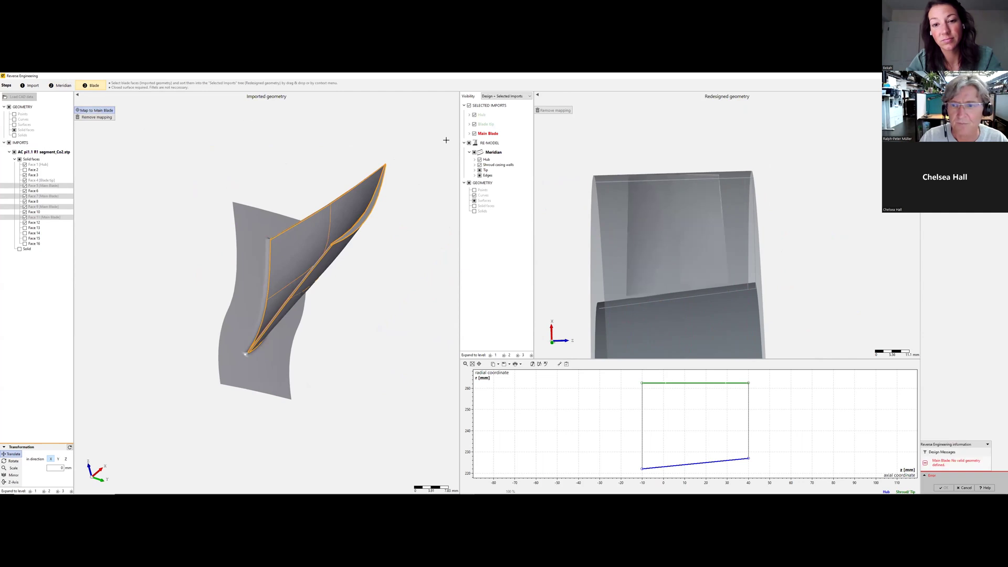
Step: Examine the mapped main blade and the redesigned impeller blades from several angles in the imported and redesigned geometry views
drag(694, 174, 727, 205)
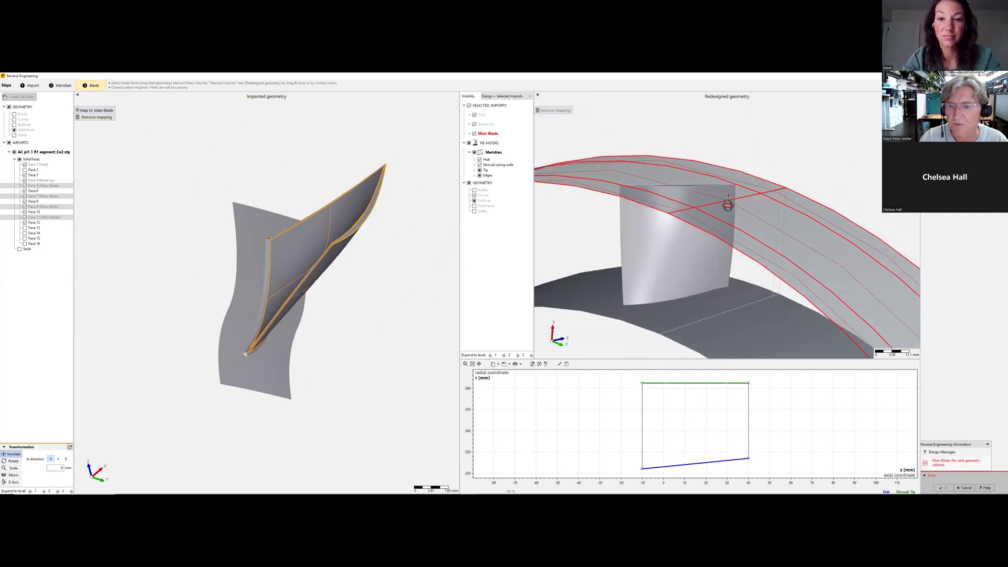
scroll(690, 249, up, 2)
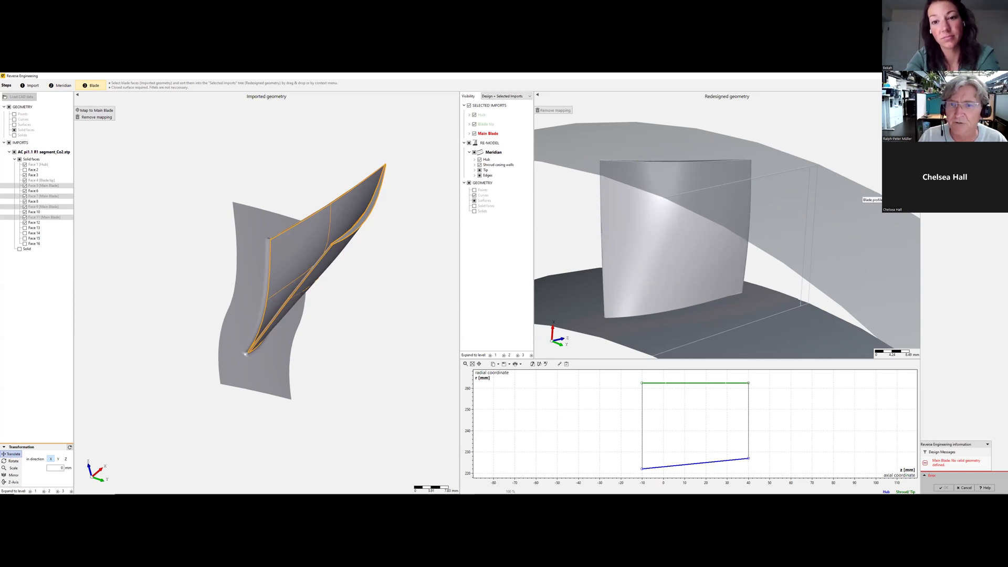
scroll(324, 226, up, 5)
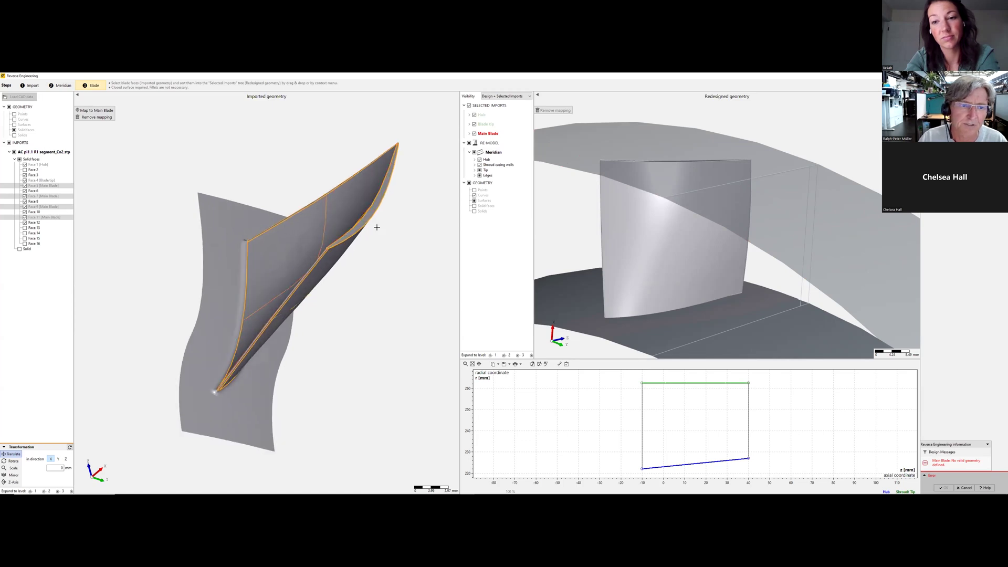
drag(331, 300, 376, 241)
scroll(629, 195, down, 2)
drag(629, 195, 699, 229)
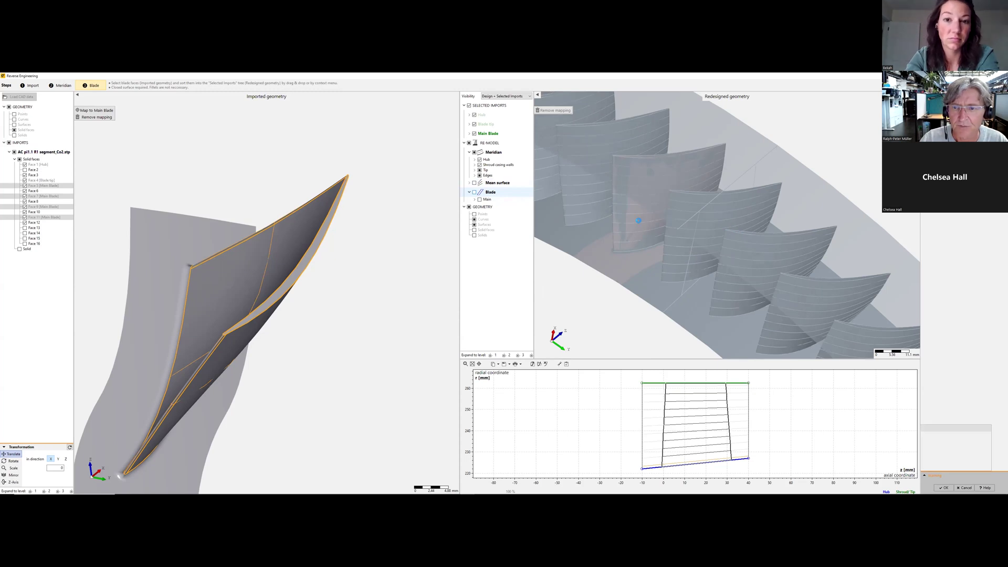
mouse_move(639, 222)
mouse_down()
mouse_move(817, 232)
mouse_move(785, 225)
mouse_move(793, 209)
mouse_move(687, 228)
mouse_move(670, 200)
mouse_move(652, 209)
mouse_move(669, 222)
mouse_move(655, 218)
mouse_up()
scroll(688, 218, up, 2)
scroll(673, 223, down, 2)
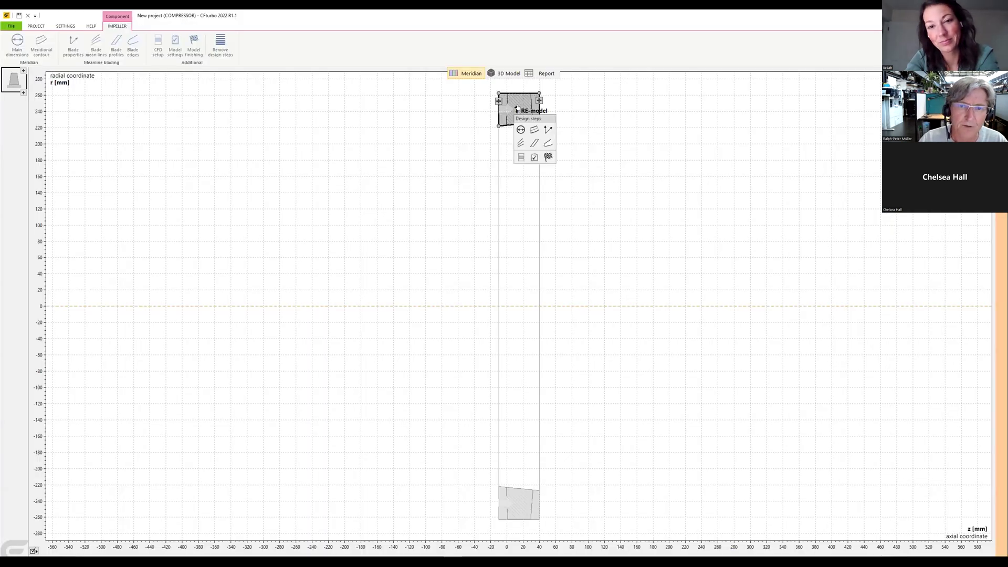
Step: Show the RE-model as a 3D model and compare its blades with the imported blade segment up close
right_click(521, 106)
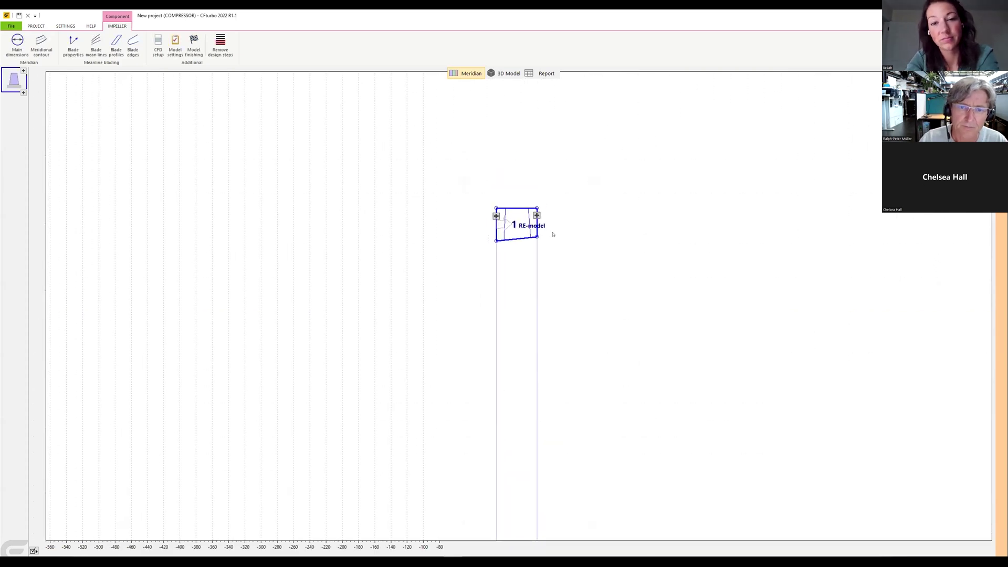
click(507, 73)
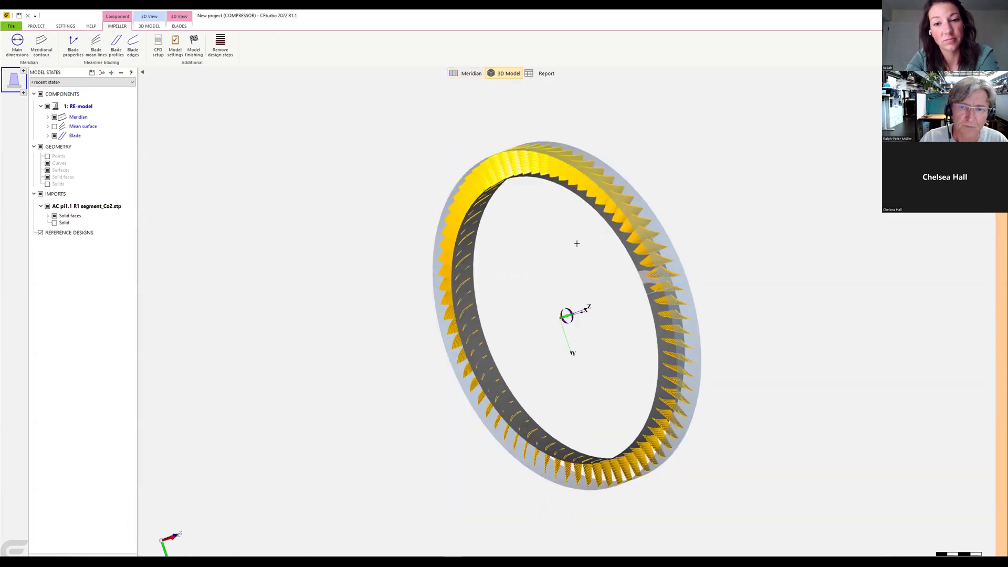
scroll(600, 212, up, 7)
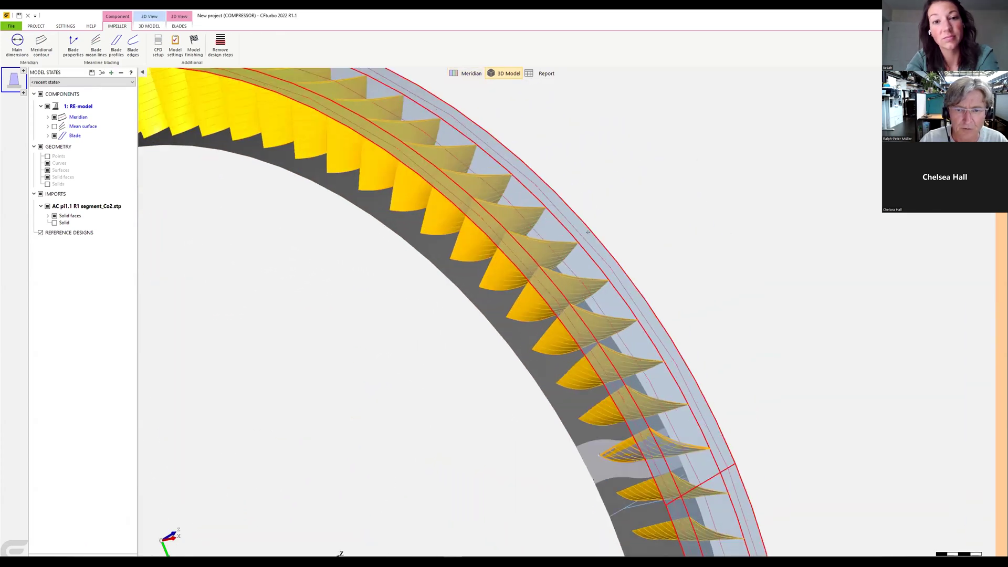
drag(613, 245, 793, 284)
middle_drag(793, 334, 700, 276)
mouse_move(596, 310)
mouse_down()
mouse_move(678, 289)
mouse_move(693, 263)
mouse_up()
mouse_move(611, 229)
mouse_down()
mouse_move(567, 254)
mouse_move(540, 209)
mouse_move(599, 252)
mouse_up()
scroll(666, 275, up, 4)
drag(537, 233, 436, 257)
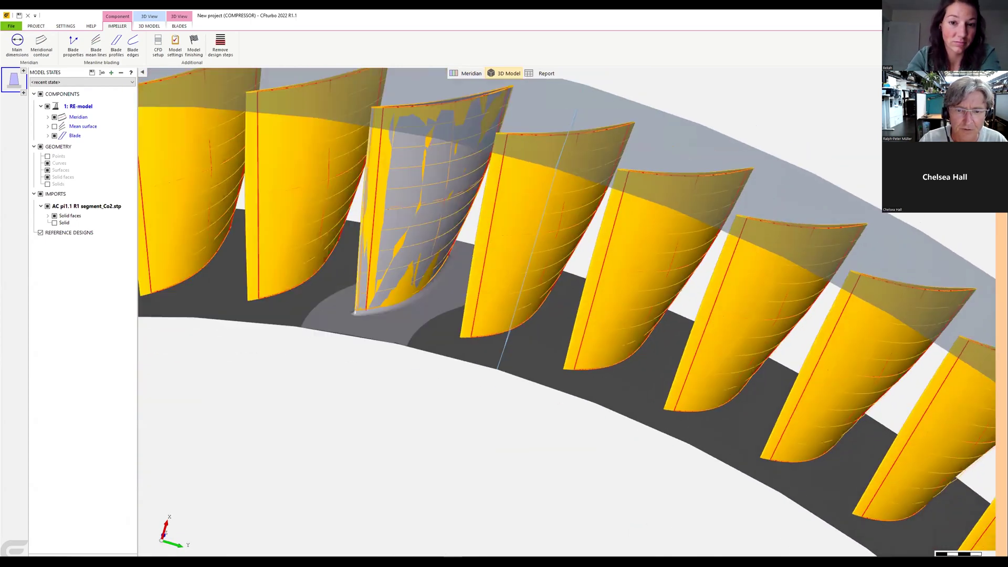
middle_drag(436, 257, 583, 325)
drag(583, 325, 588, 322)
scroll(586, 321, up, 4)
middle_drag(566, 319, 588, 336)
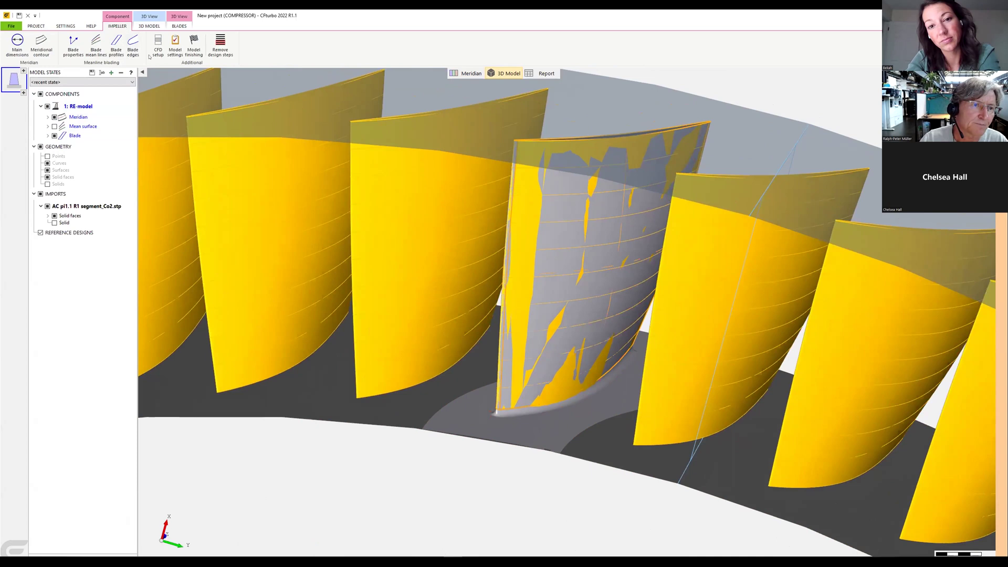
Step: Run the model finishing with solid trimming and a hub fillet radius of 1 mm
click(193, 52)
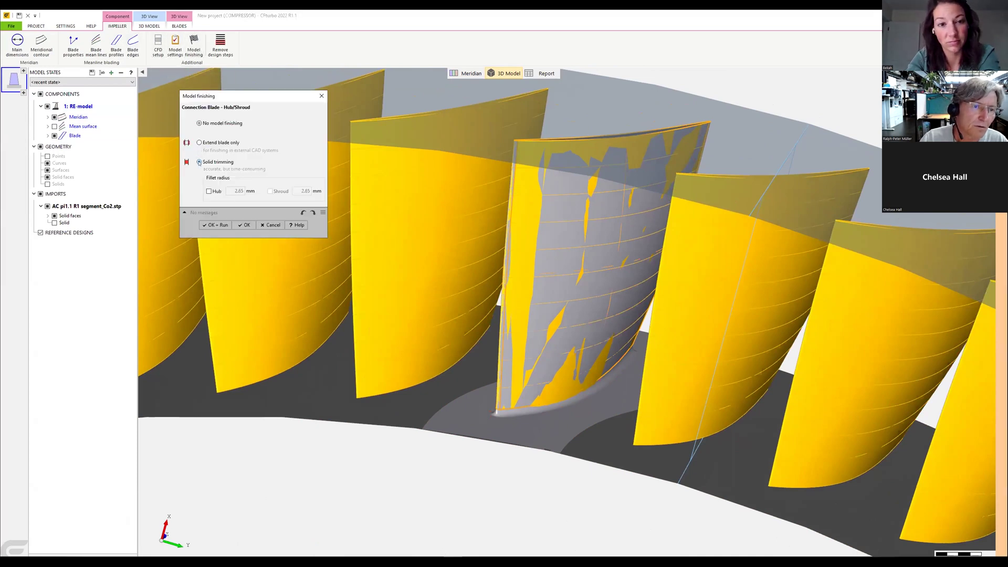
click(209, 192)
click(240, 191)
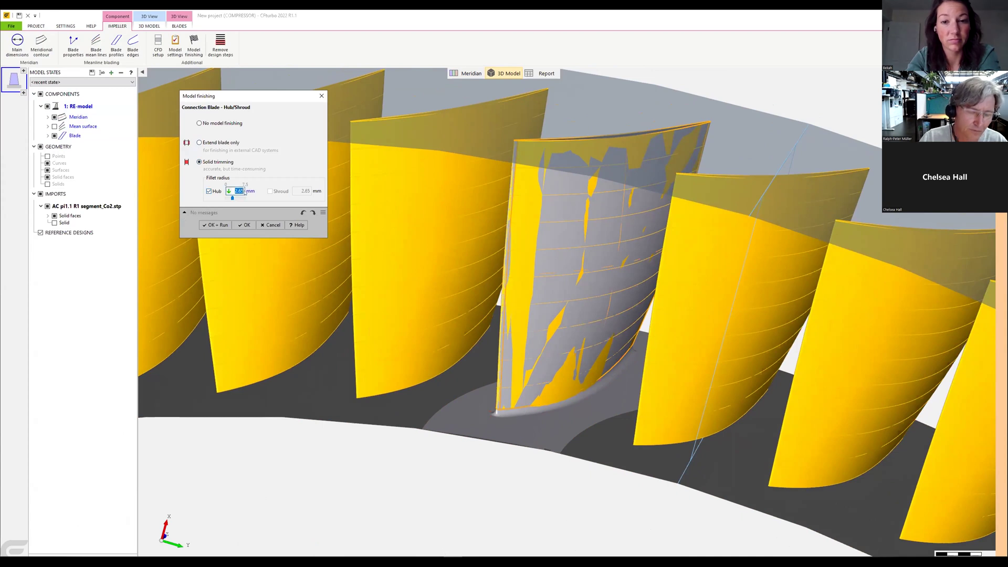
text(1)
click(213, 226)
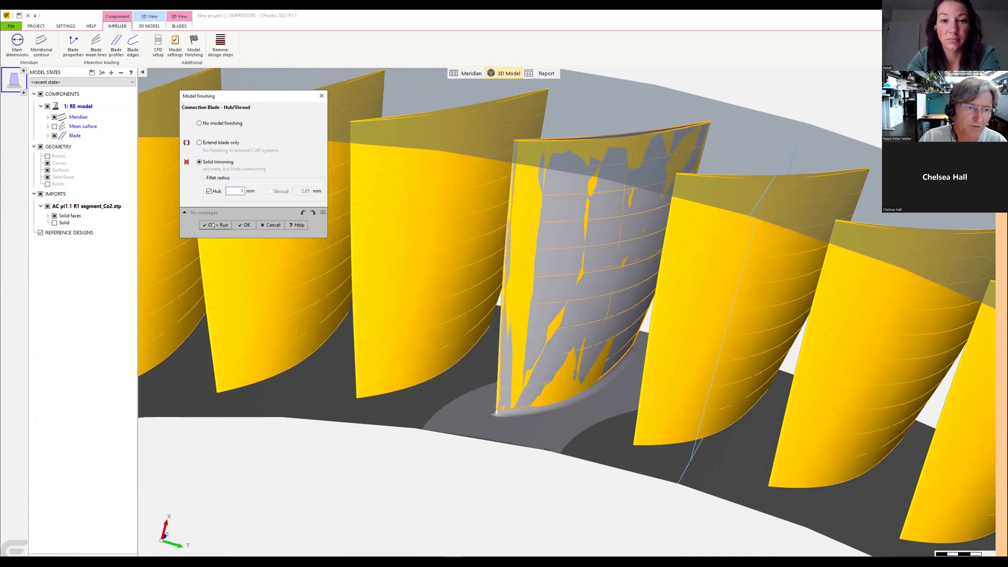
click(213, 225)
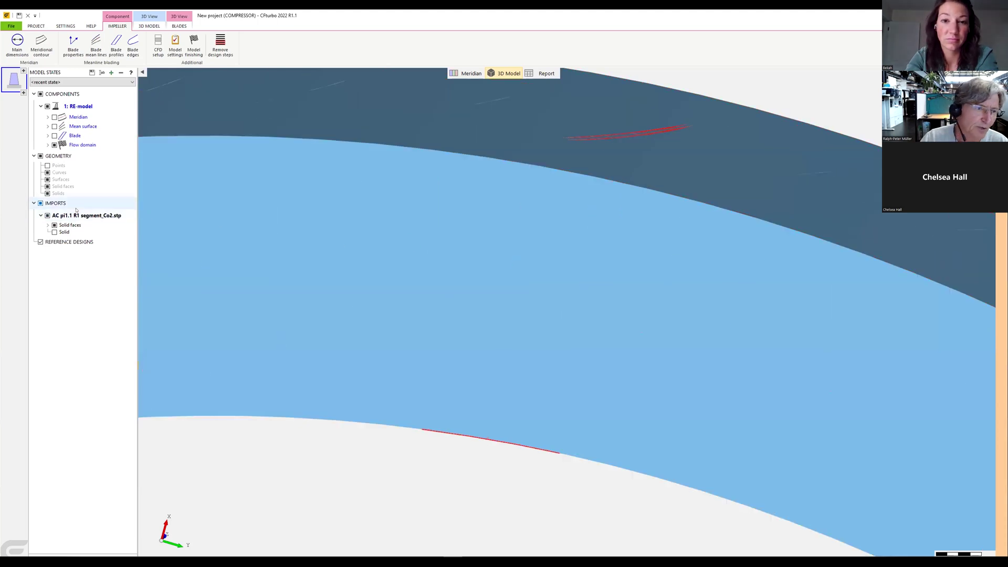
Step: In the flow domain, hide the solid and show all solid faces except the inlet and outlet
click(49, 146)
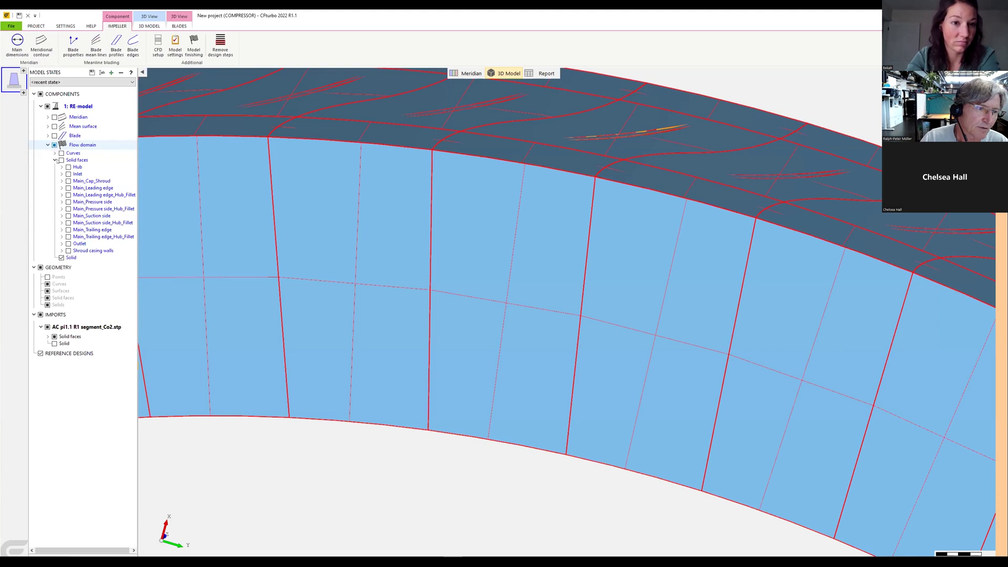
click(61, 257)
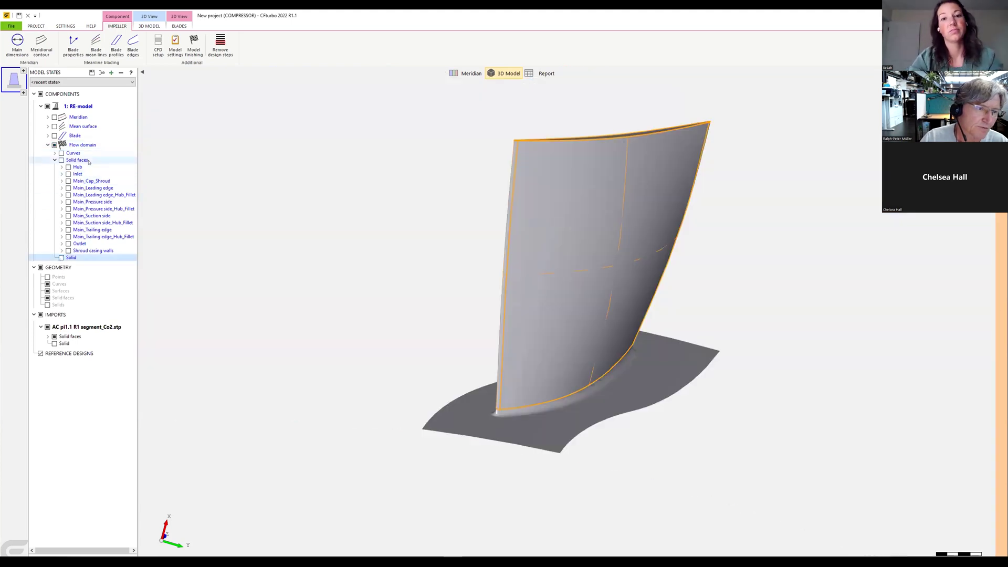
click(83, 161)
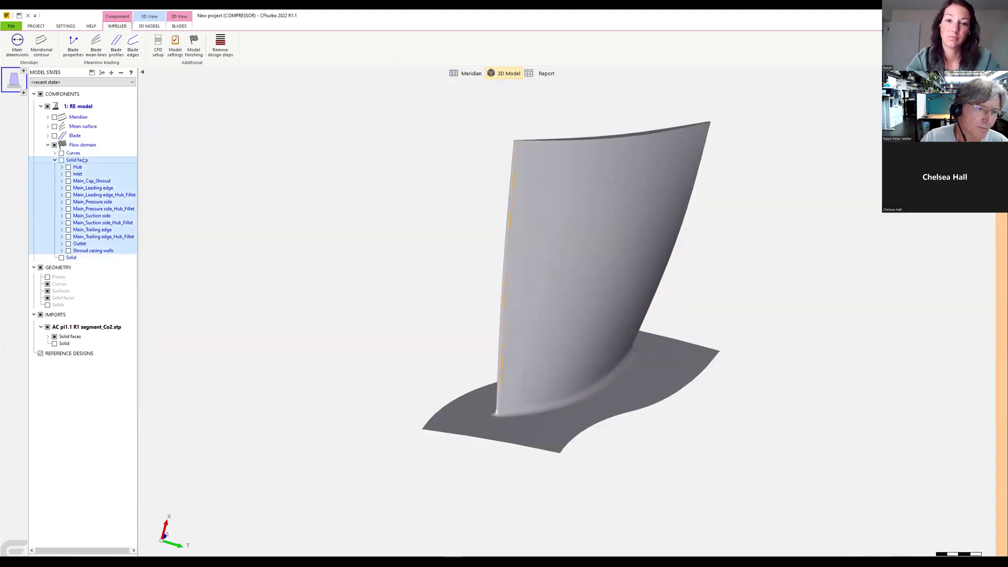
right_click(82, 157)
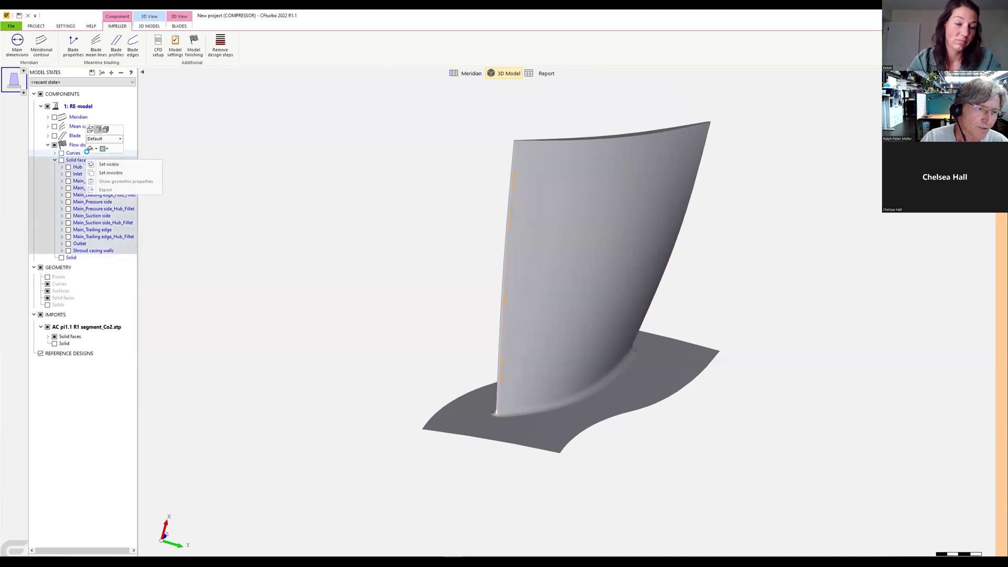
click(119, 164)
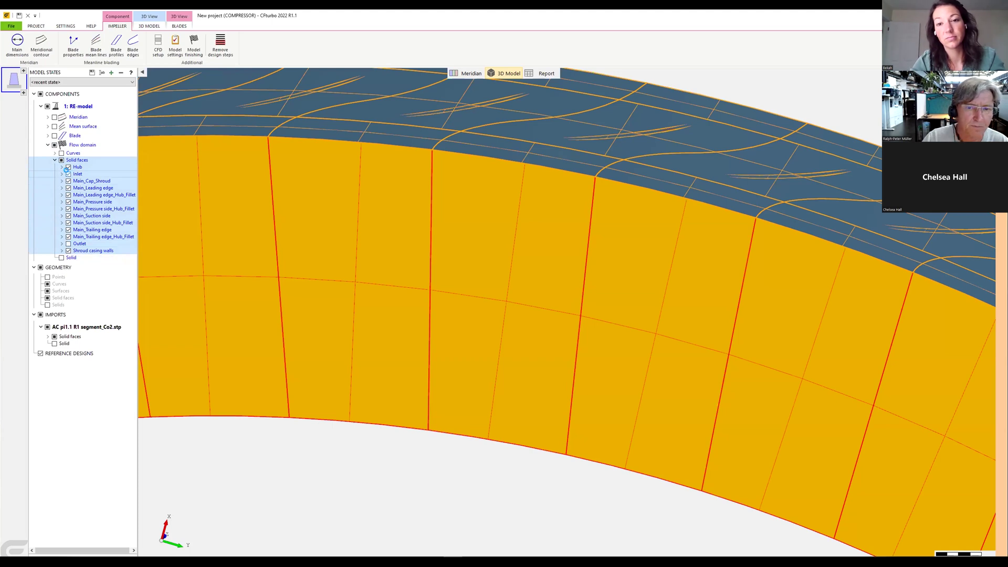
click(68, 174)
Step: Examine the hub fillets at the blade roots against the imported blade segment
drag(505, 357, 539, 386)
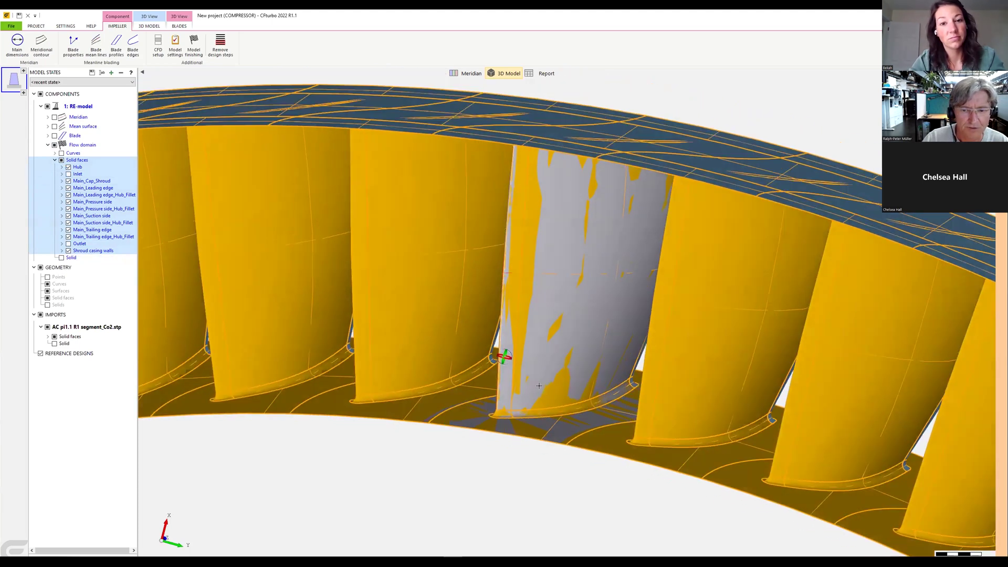
scroll(557, 406, up, 5)
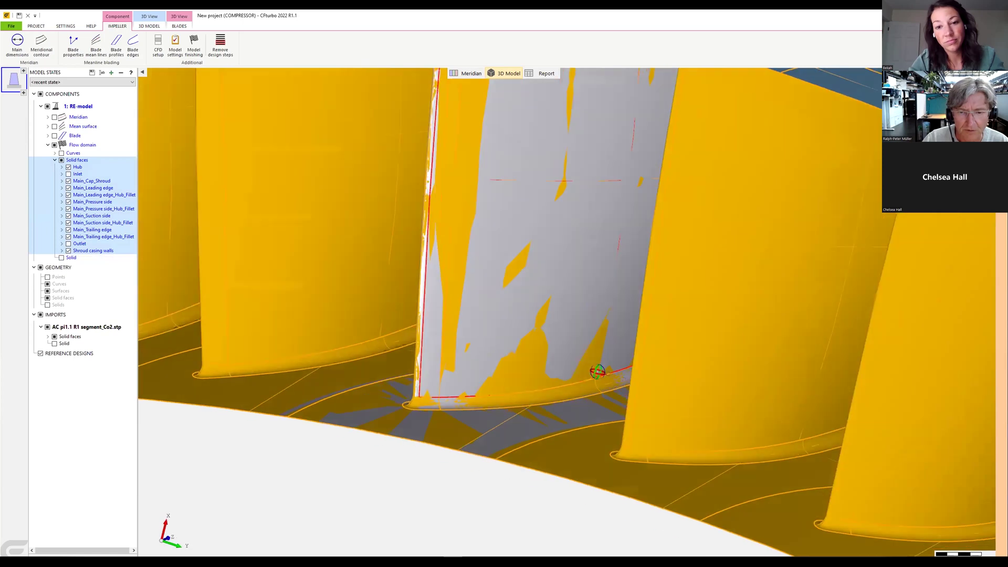
scroll(597, 372, up, 5)
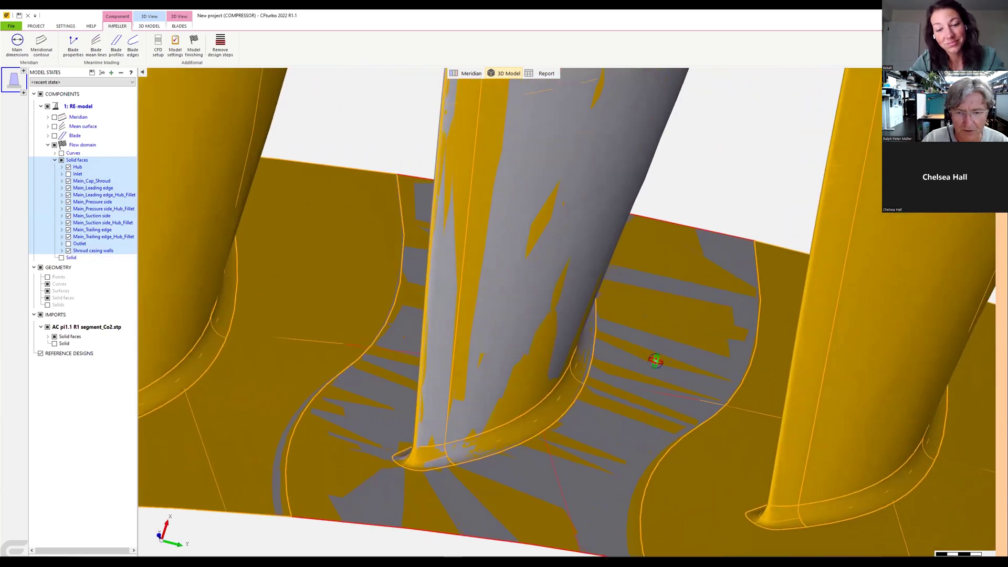
scroll(567, 342, down, 8)
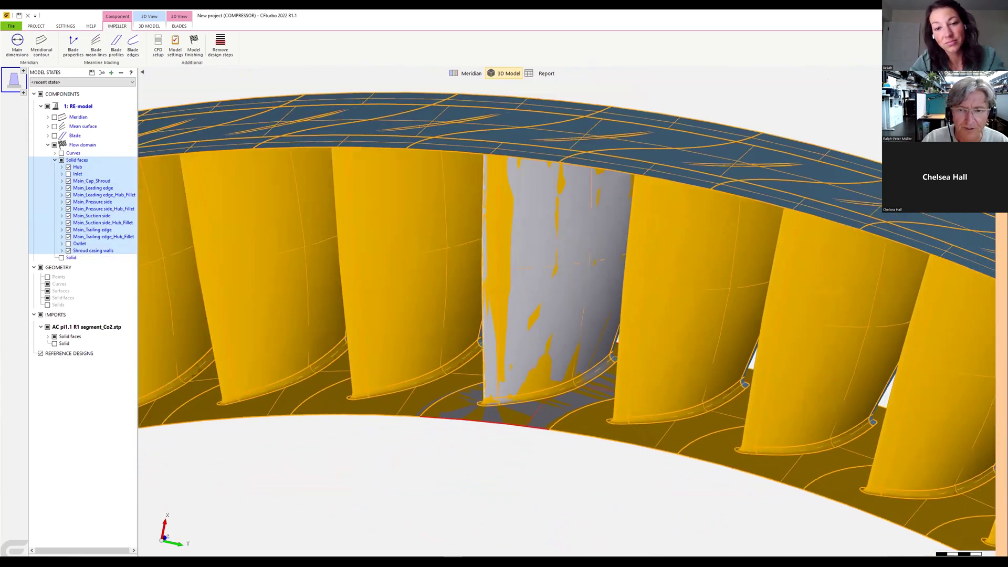
Step: Inspect the blades from the shroud side and the fillets at their edge roots against the imported segment
drag(635, 390, 651, 363)
drag(572, 330, 703, 341)
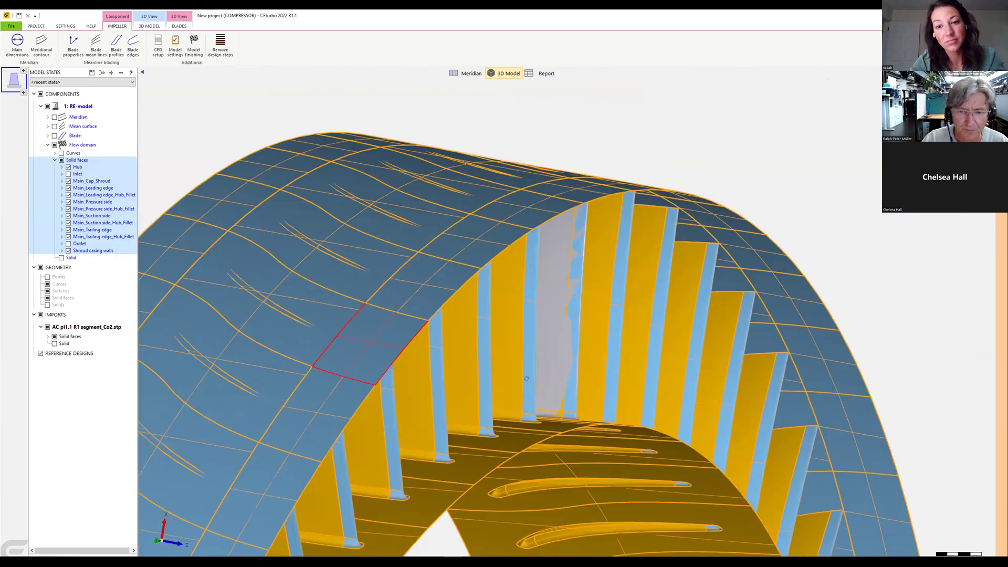
mouse_move(531, 383)
mouse_down()
mouse_move(667, 400)
mouse_move(639, 417)
mouse_up()
scroll(633, 402, up, 5)
drag(633, 273, 654, 315)
drag(602, 290, 595, 305)
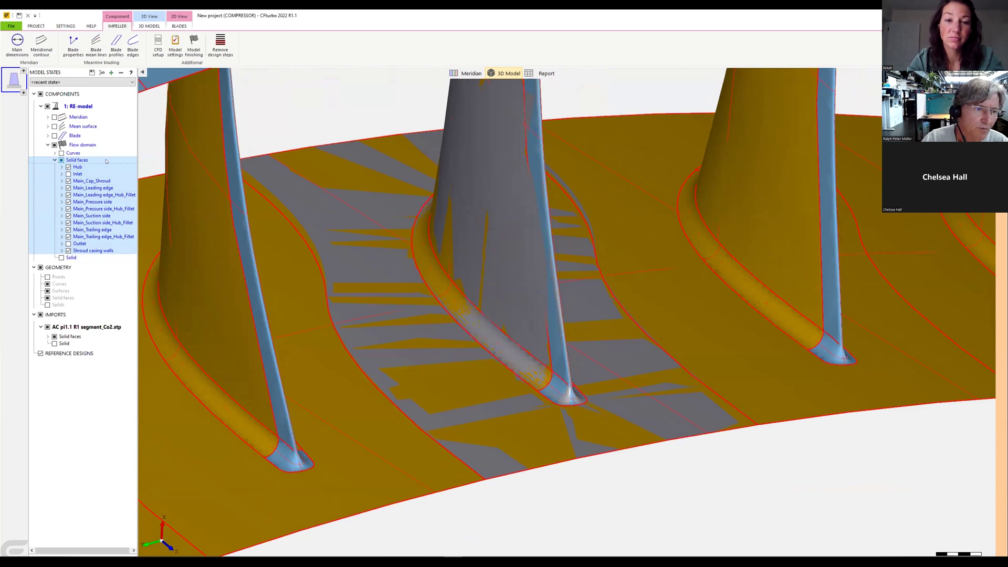
Step: Give all solid faces of the flow domain one uniform yellow colour and view the ring around the imported blade segment
right_click(105, 160)
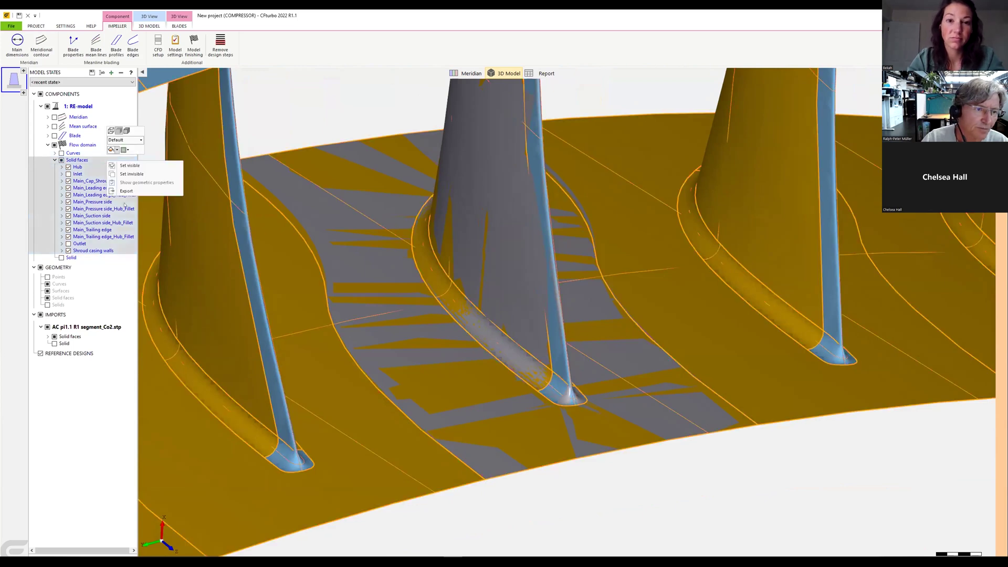
click(127, 150)
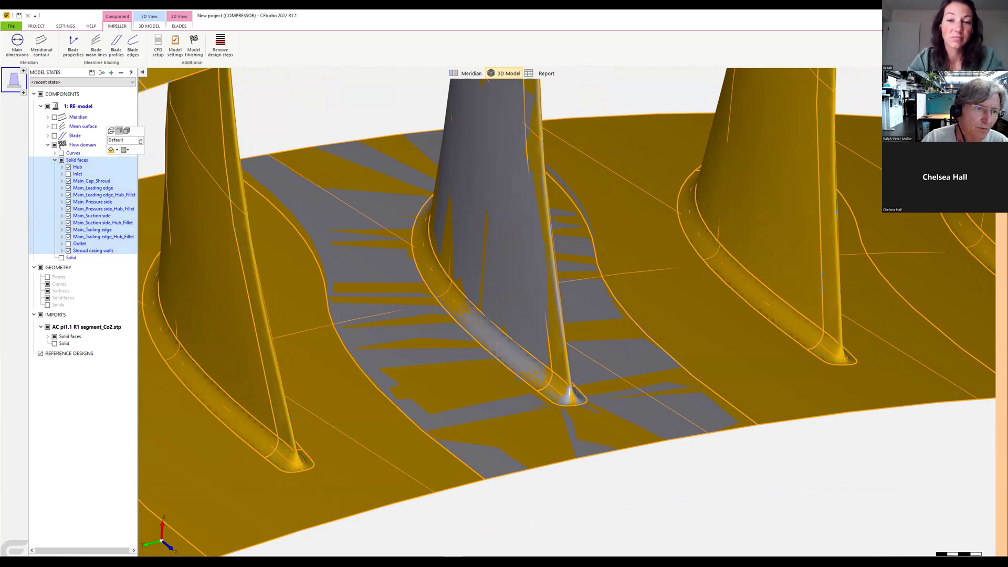
click(140, 141)
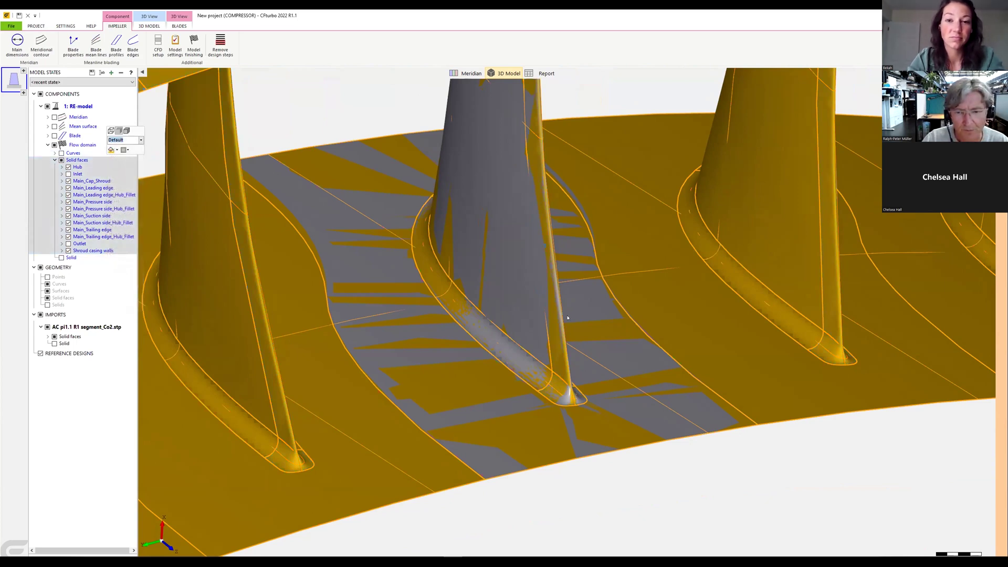
scroll(567, 318, down, 3)
drag(594, 324, 581, 342)
scroll(581, 342, down, 6)
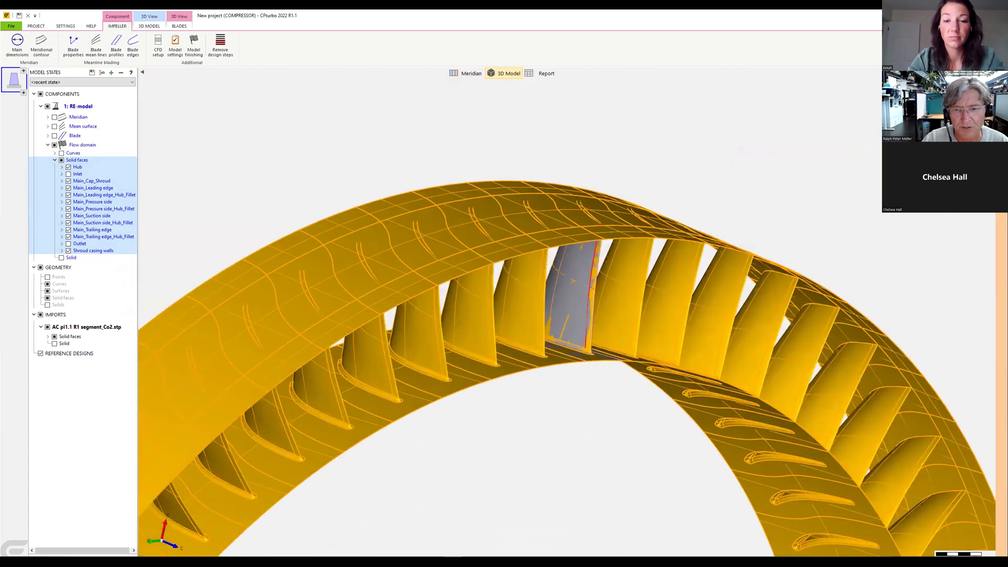
drag(451, 283, 508, 311)
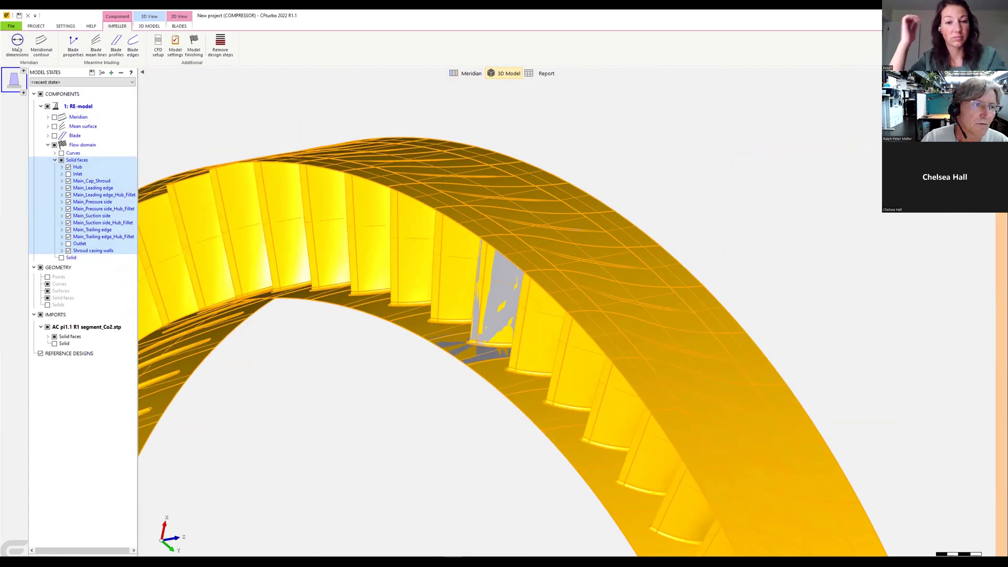
Step: Save the project as AC pi1.1 (IGV) RE demo.cft in the RE axial compressor folder, replacing the existing file
click(11, 26)
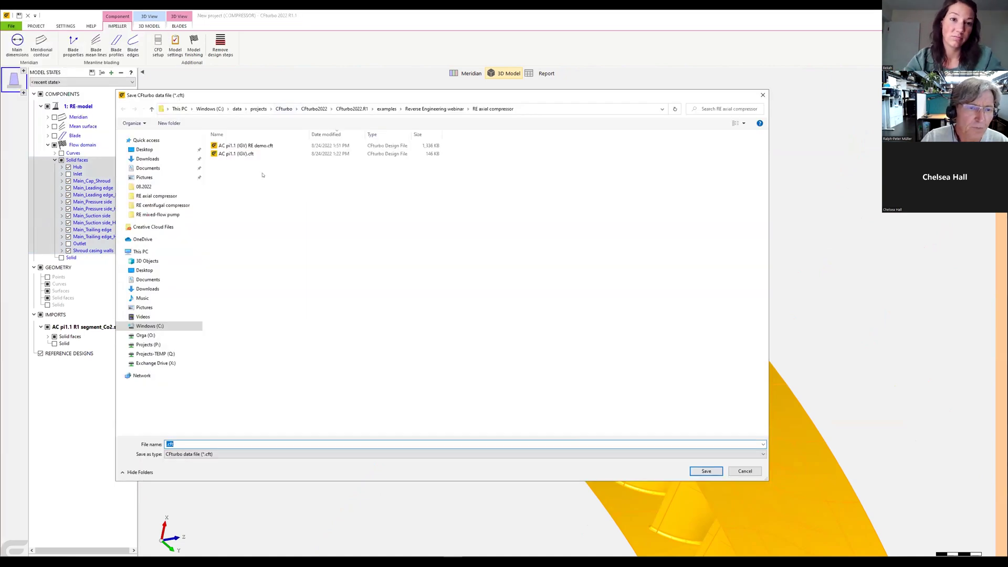
click(268, 146)
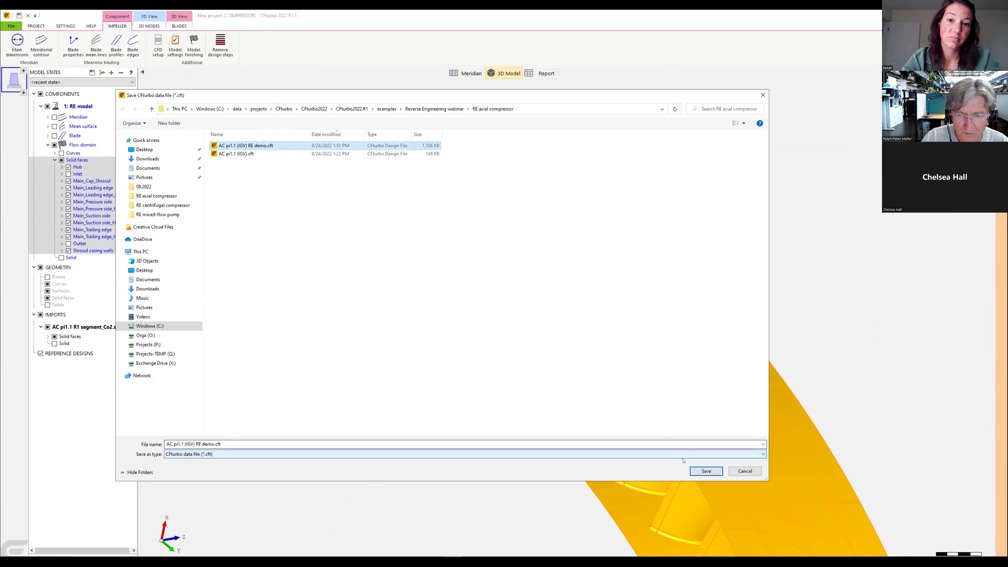
click(704, 471)
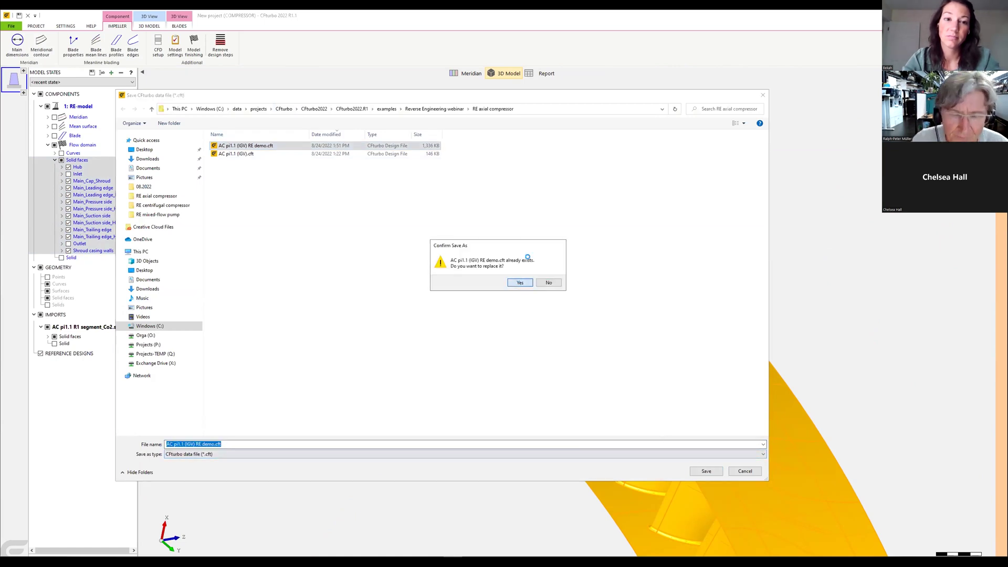
key(Return)
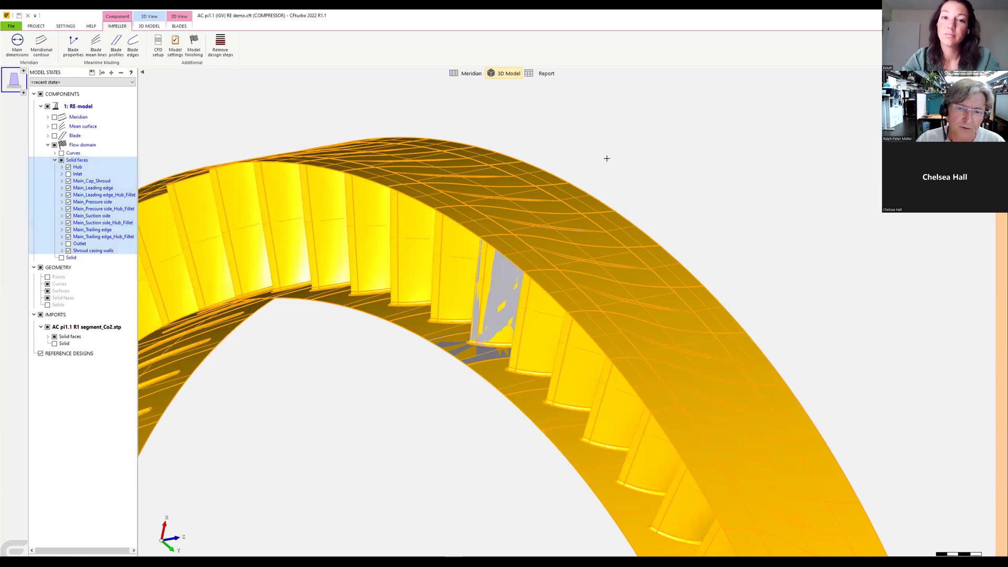
Step: In the meridian view, start importing an external component upstream of the RE-model by Reverse Engineering, with component type Stator
middle_drag(606, 158, 700, 130)
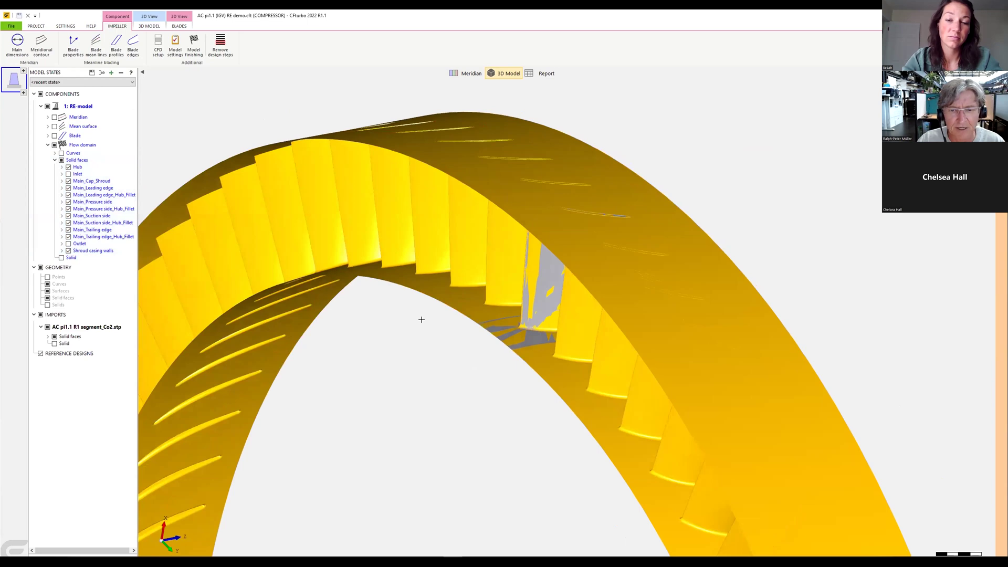
click(467, 74)
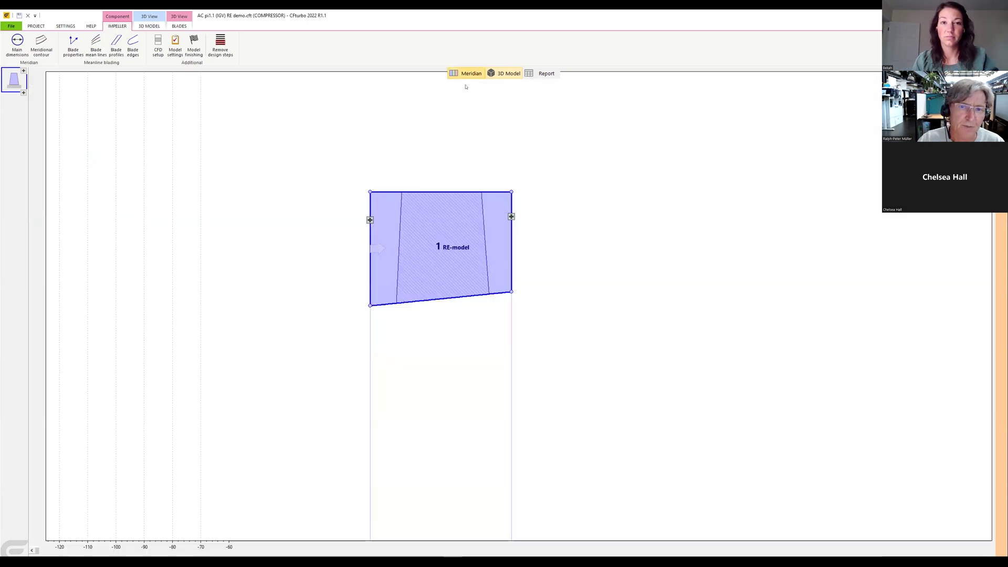
click(370, 220)
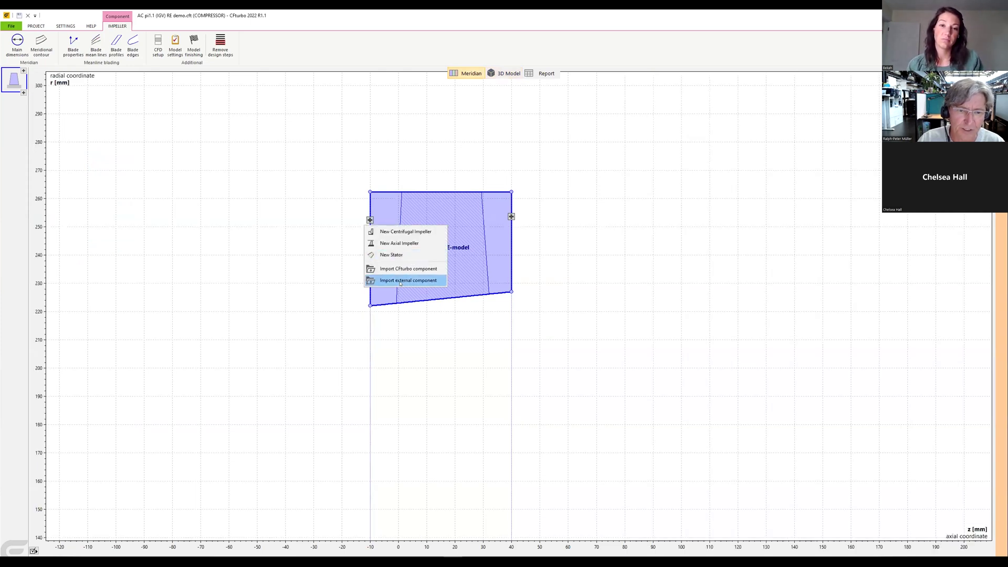
click(401, 281)
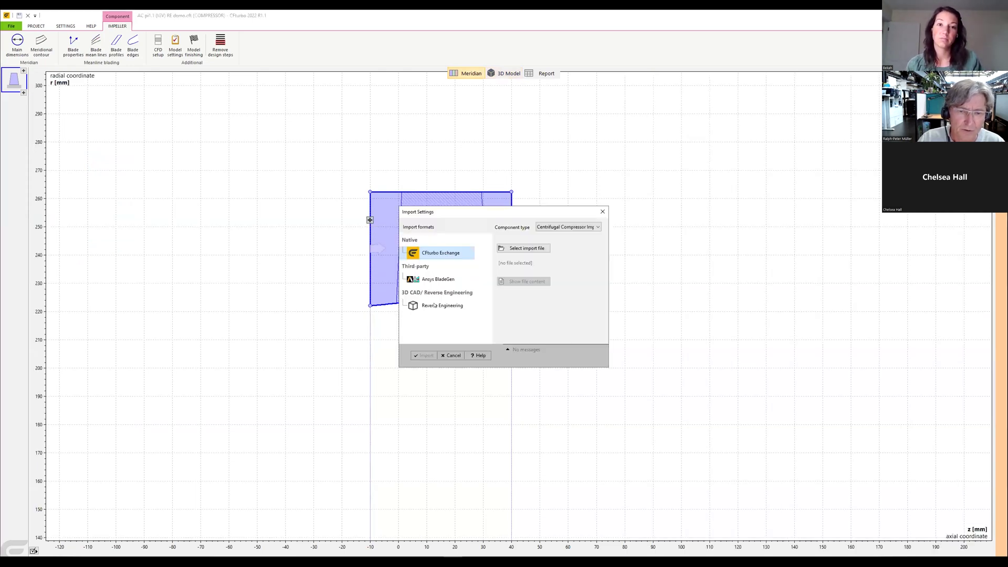
click(555, 229)
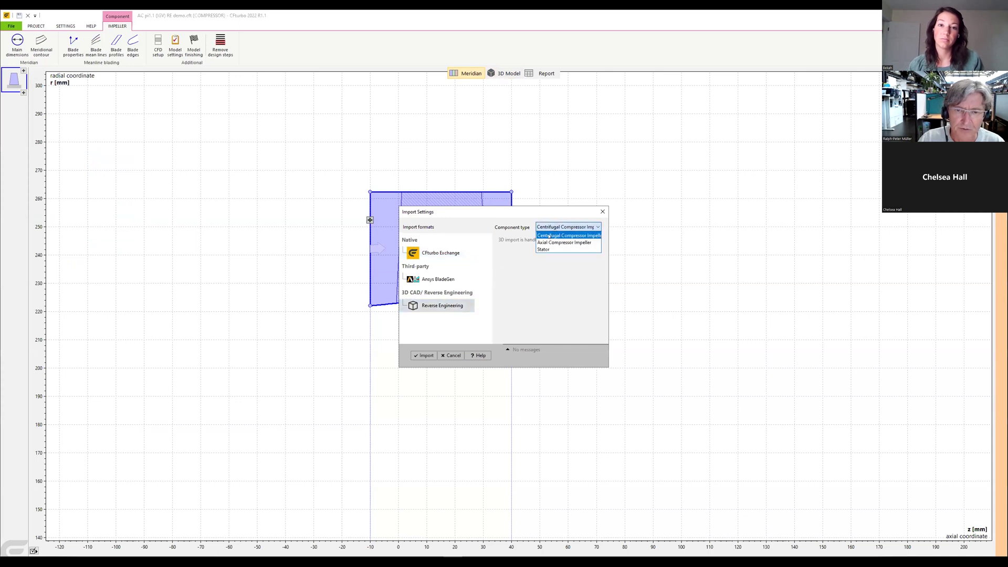
click(544, 249)
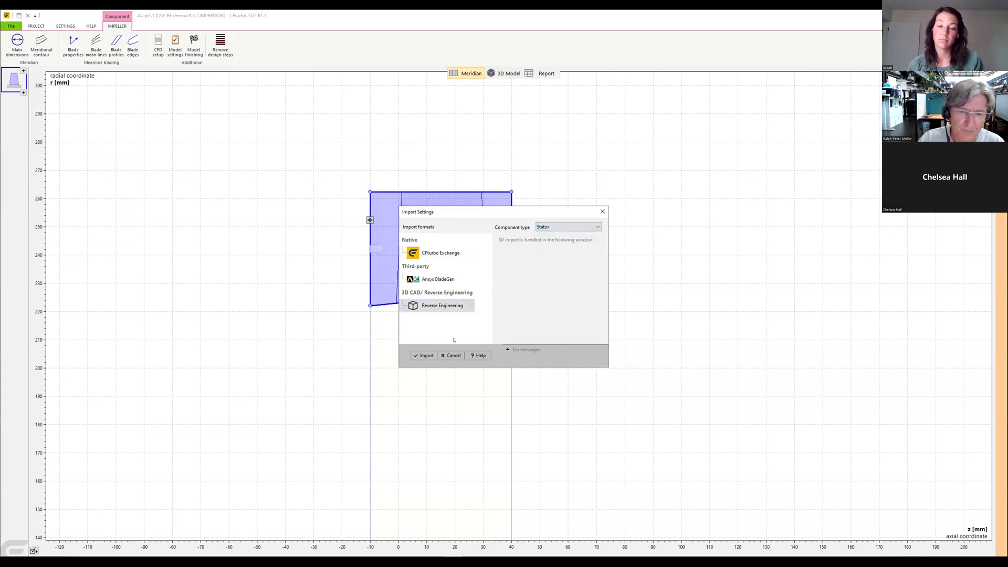
click(425, 356)
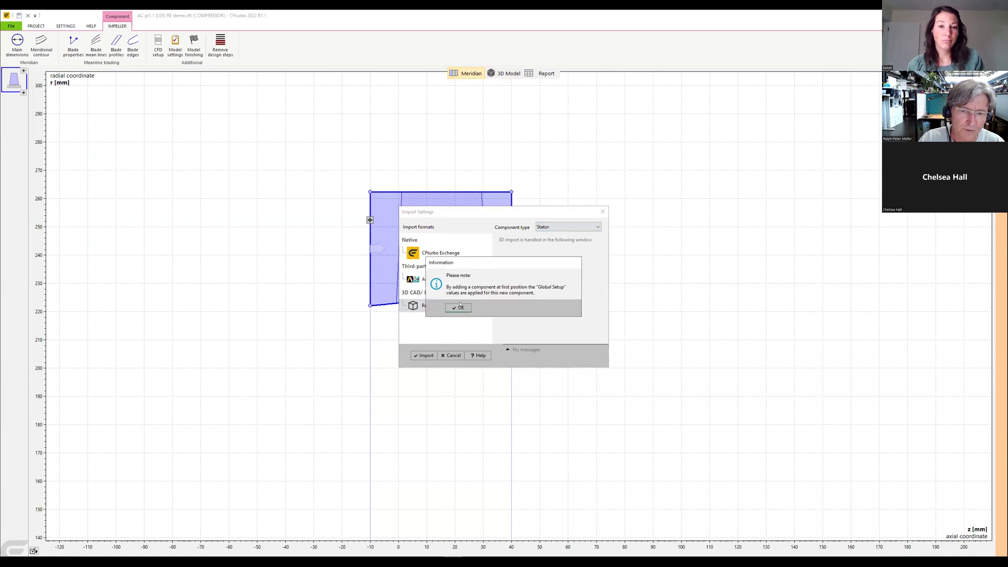
click(459, 306)
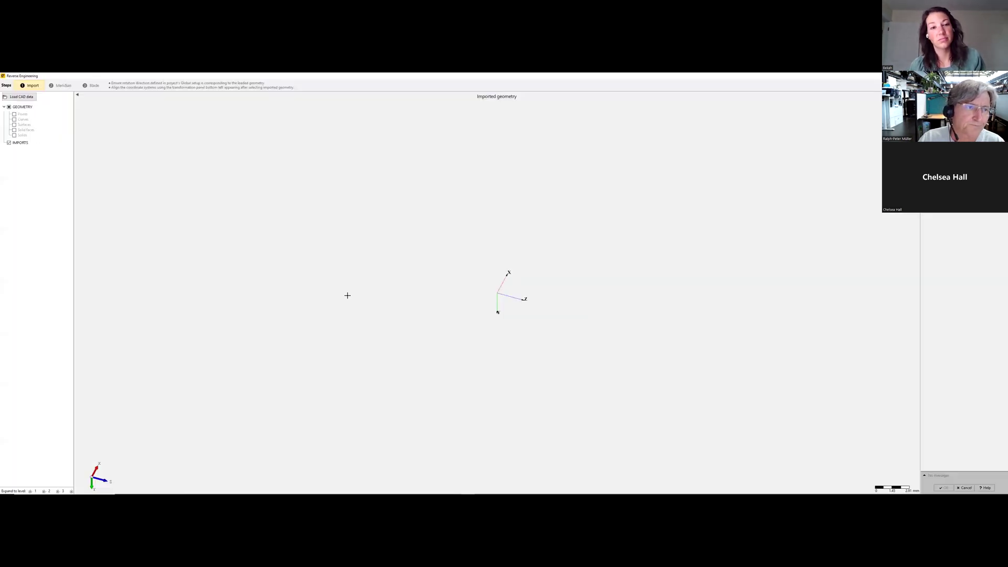
Step: Load the CAD file AC pi1.1 IGV segment fd_Co1.stp as the stator's import geometry
click(19, 96)
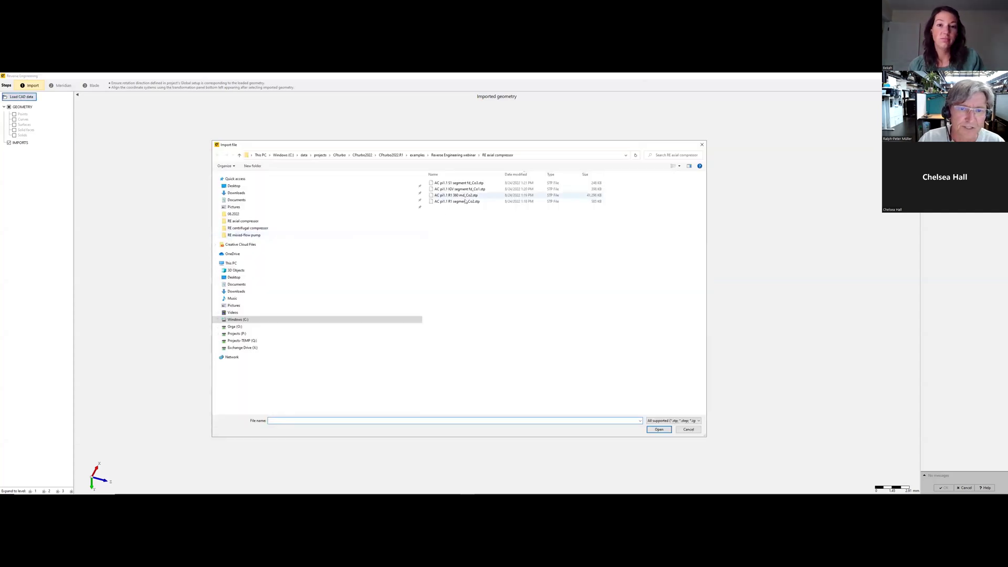
click(463, 189)
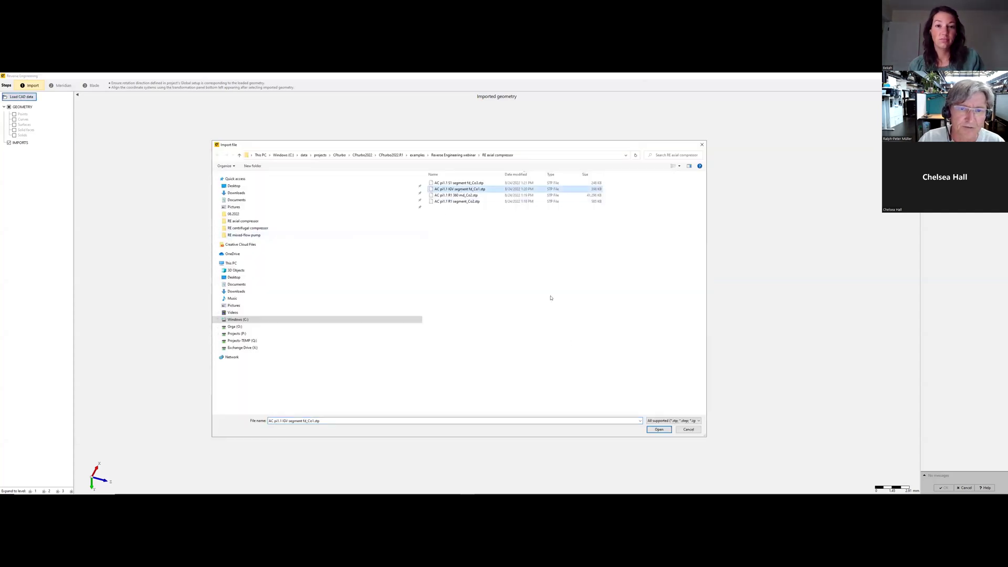
click(659, 430)
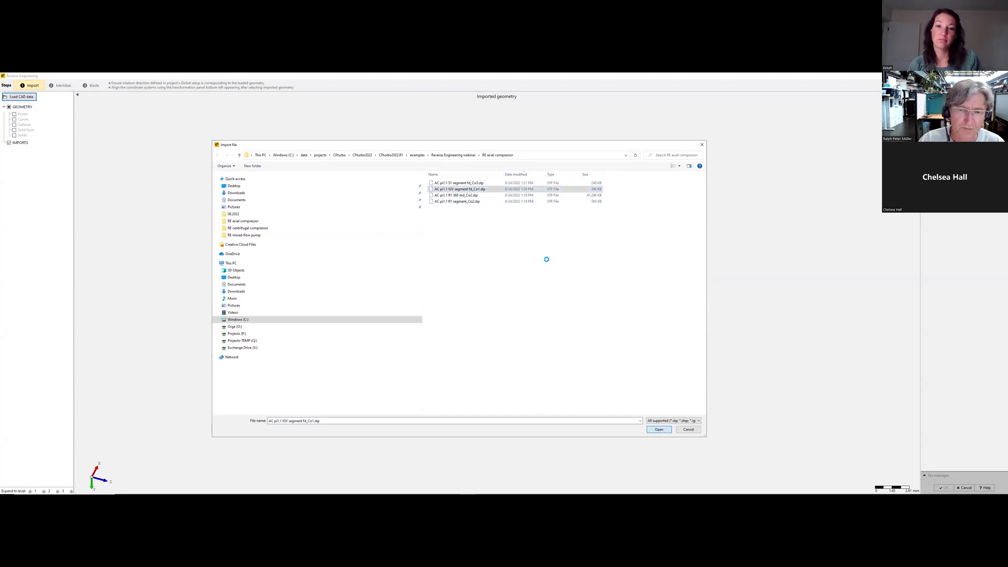
drag(491, 286, 499, 249)
middle_drag(499, 248, 536, 294)
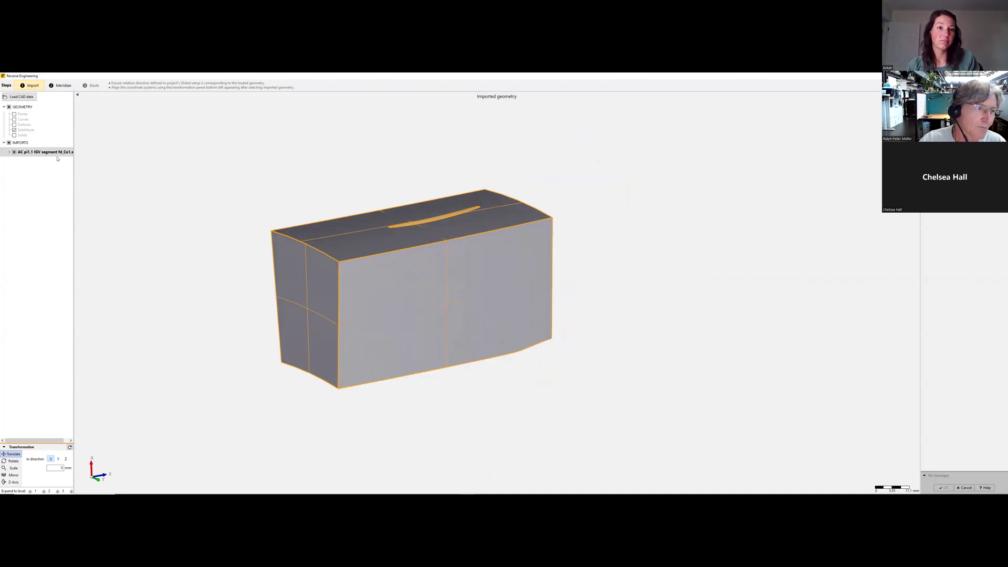
Step: In the Meridian step, hide the segment's four outer boundary faces, Faces 4, 19, 20 and 21, to expose the blade
click(56, 85)
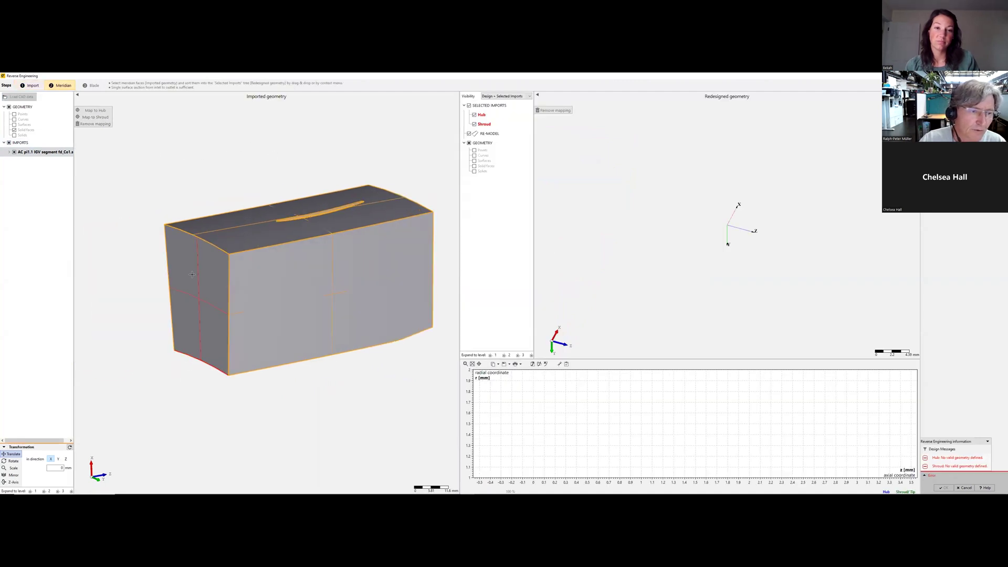
click(204, 276)
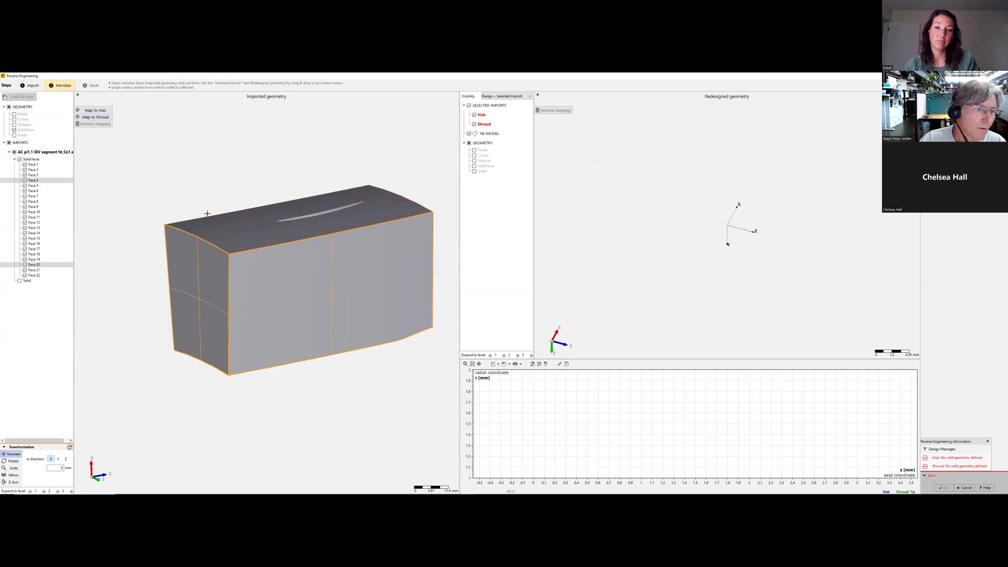
right_click(214, 283)
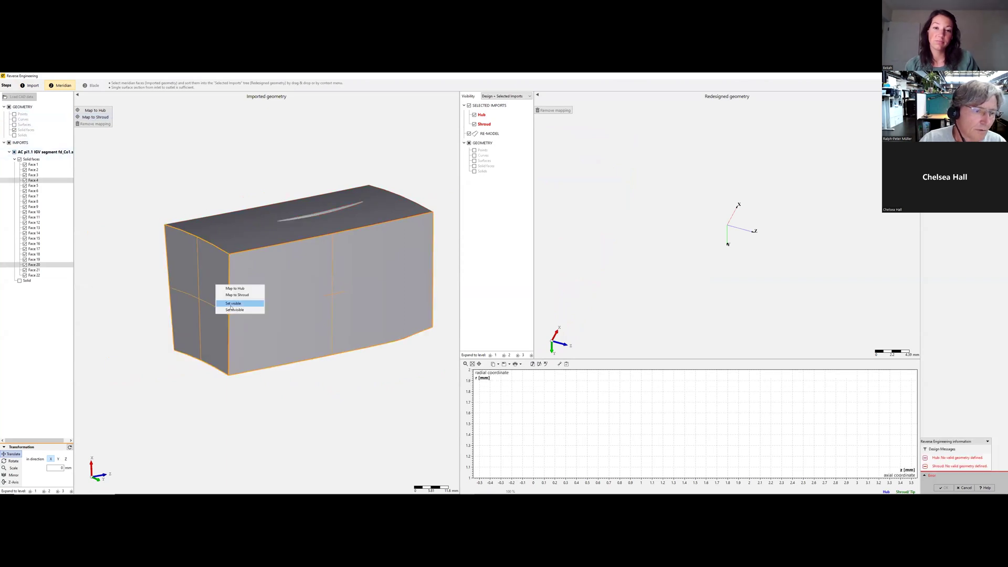
click(247, 309)
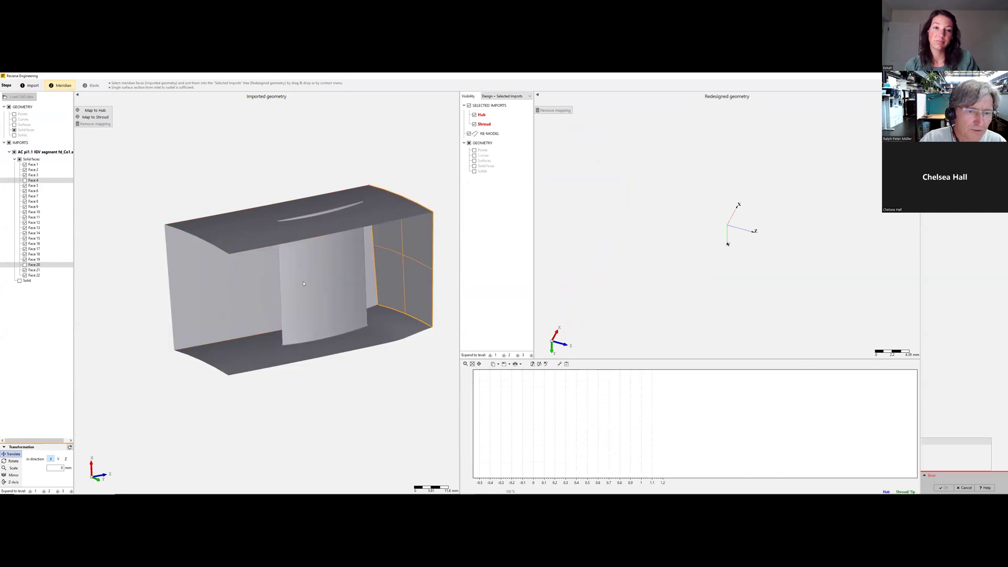
right_click(250, 292)
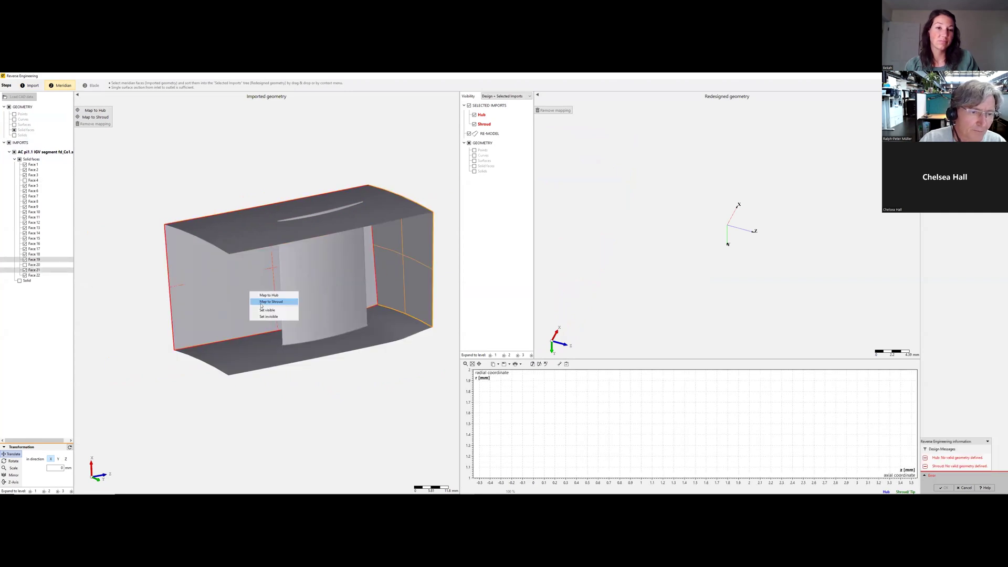
click(268, 317)
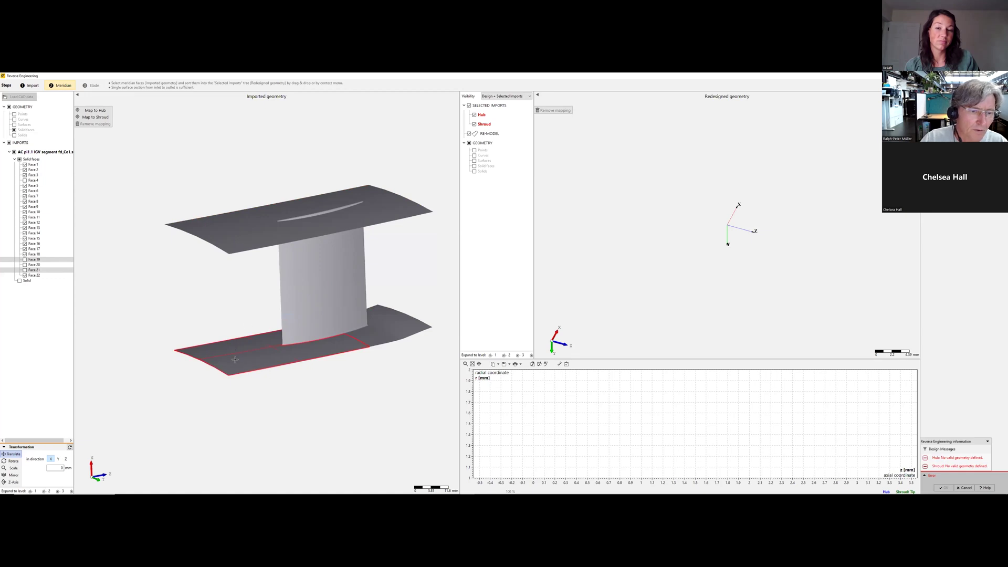
Step: Map Faces 1, 2 and 3 of the IGV segment to the hub and try to map Face 22 to the shroud
middle_drag(173, 189, 137, 178)
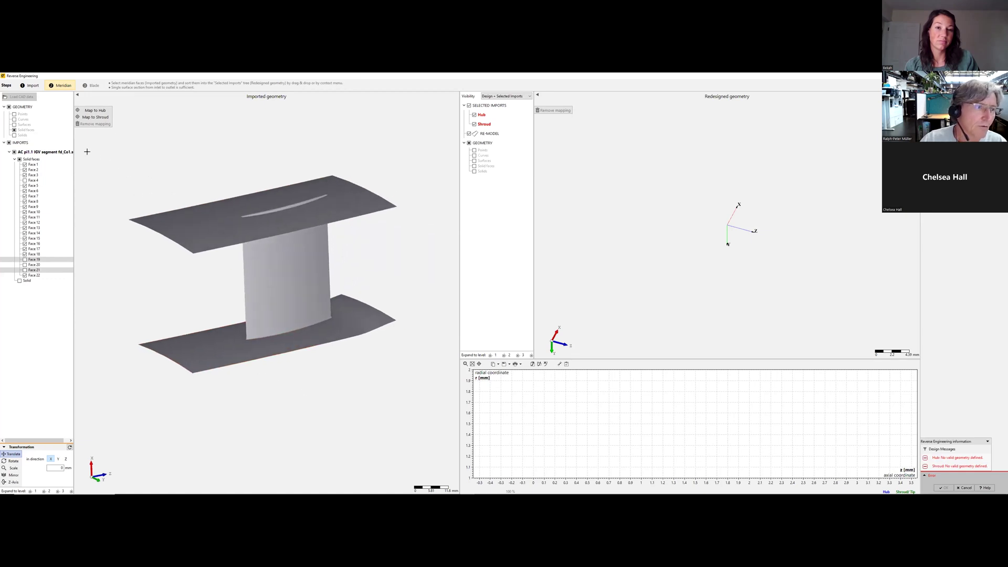
click(313, 346)
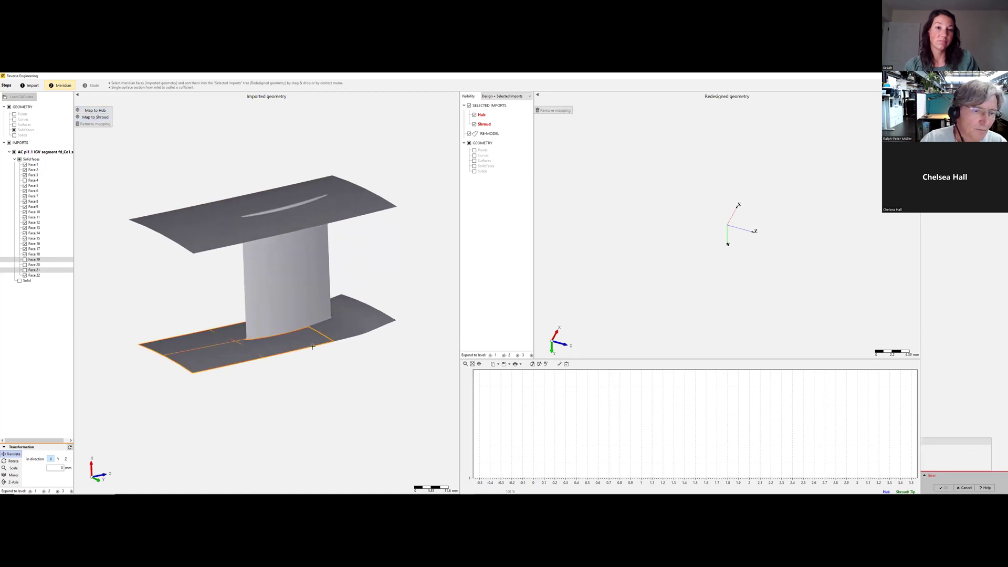
ctrl+click(352, 328)
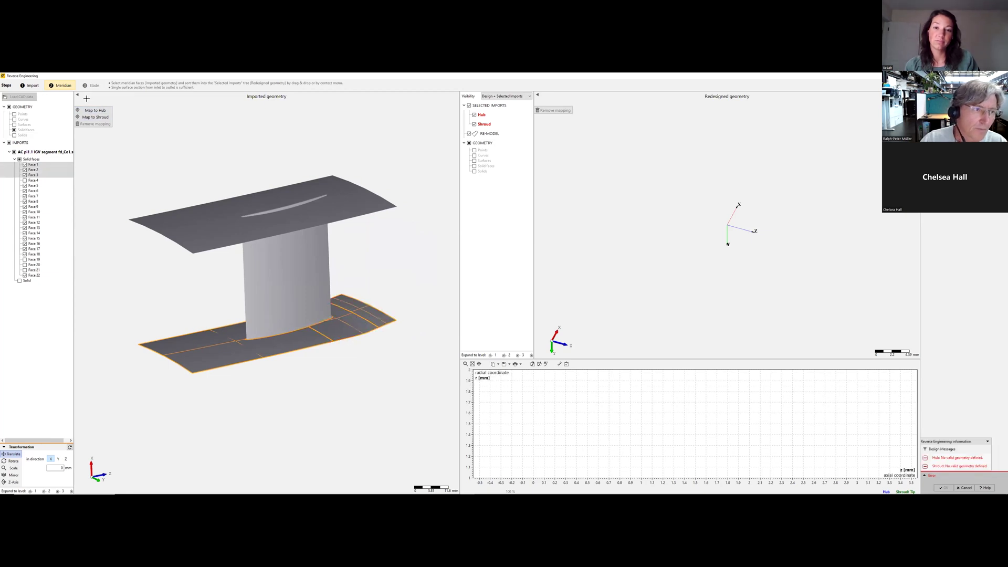
click(93, 111)
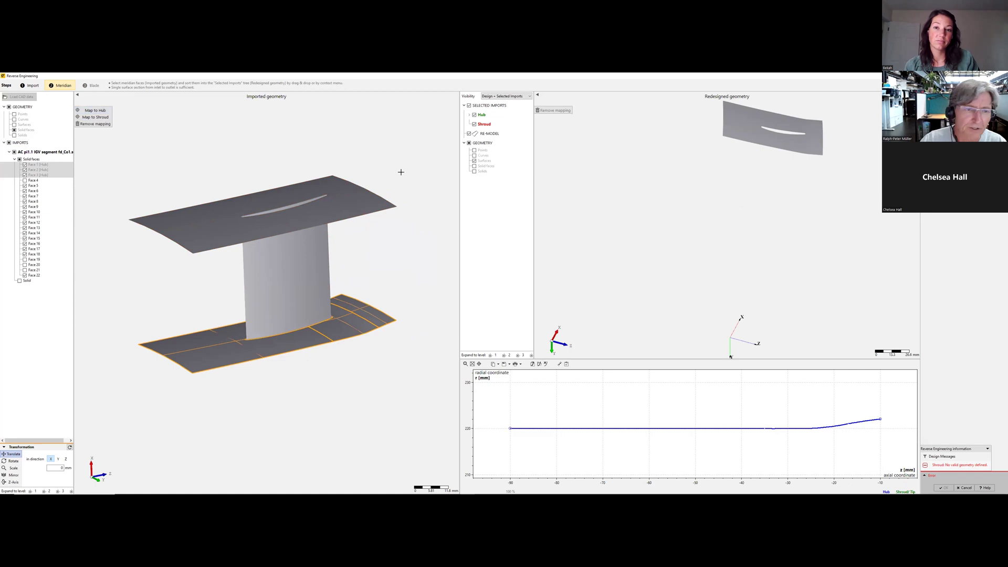
click(174, 213)
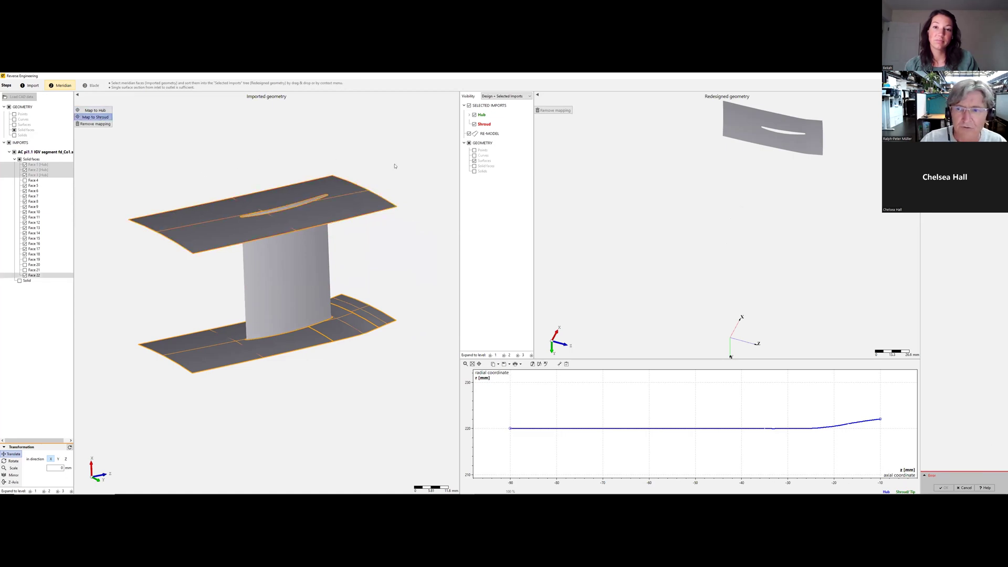
drag(386, 212, 378, 263)
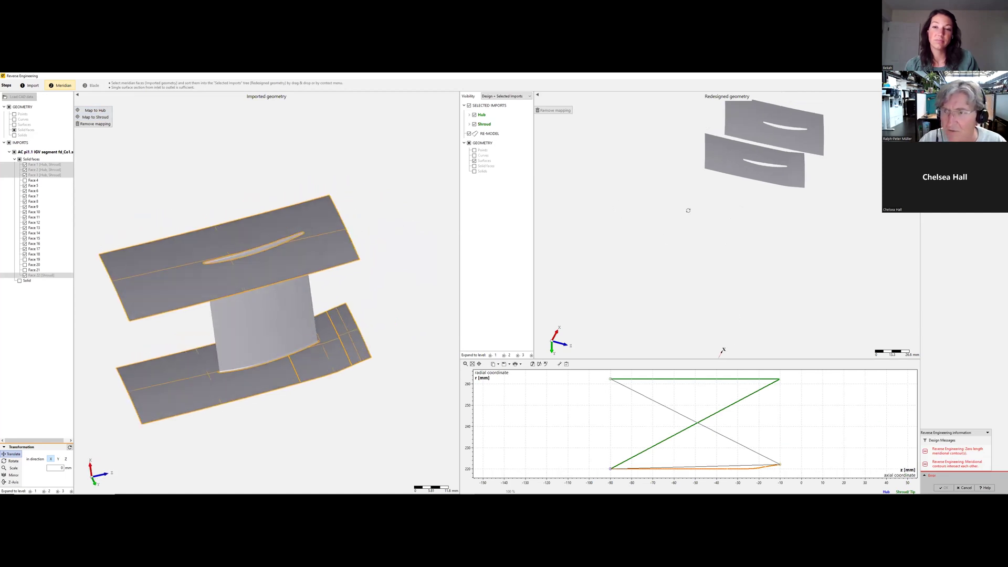
Step: Restart the Reverse Engineering import of an external component upstream of the RE-model, again with component type Stator
drag(688, 210, 761, 229)
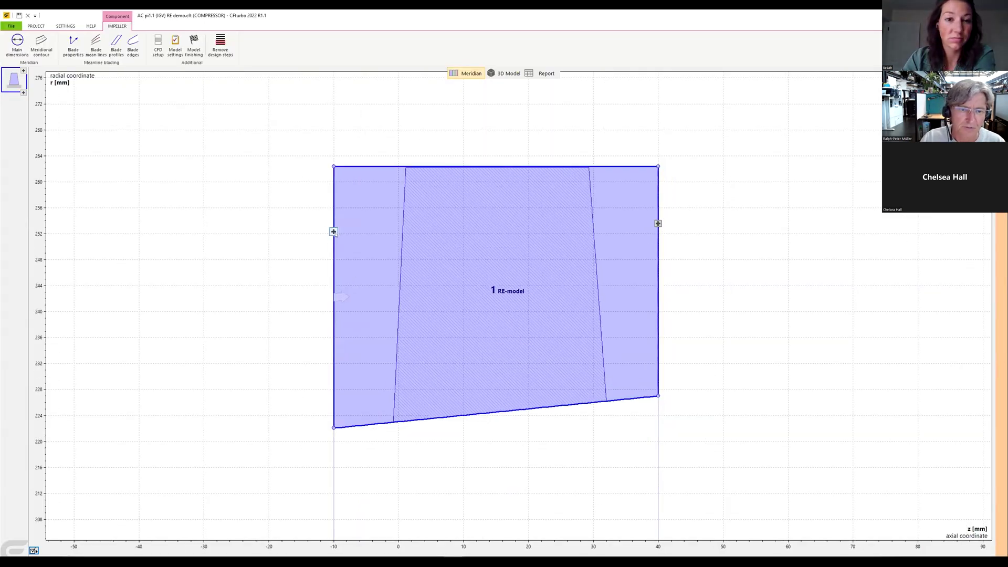
mouse_move(387, 260)
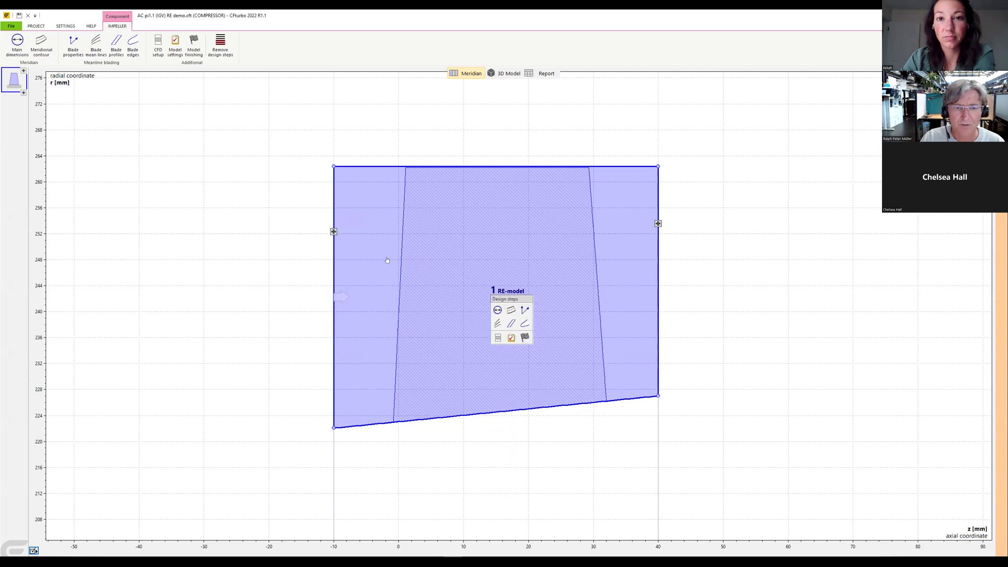
click(334, 232)
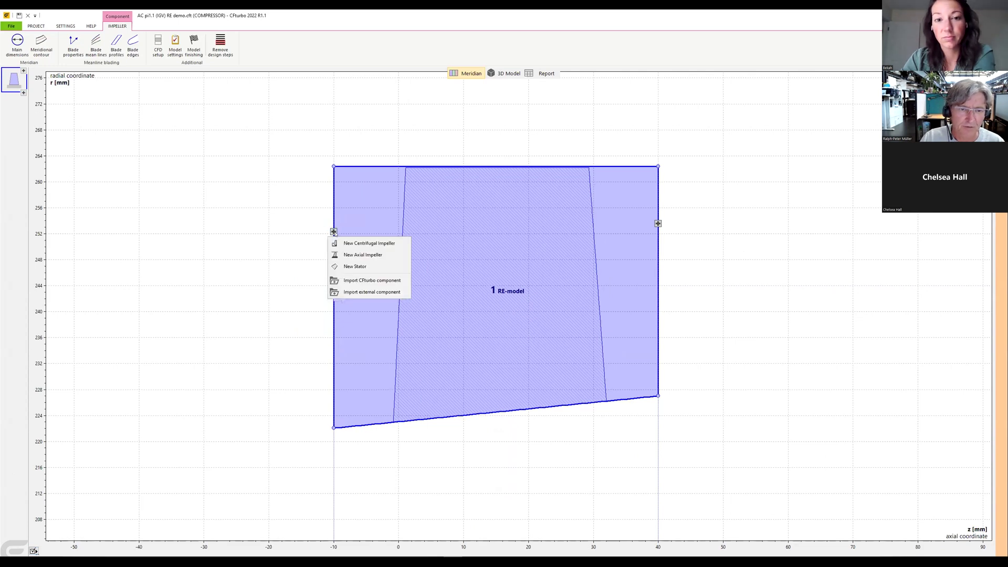
click(349, 292)
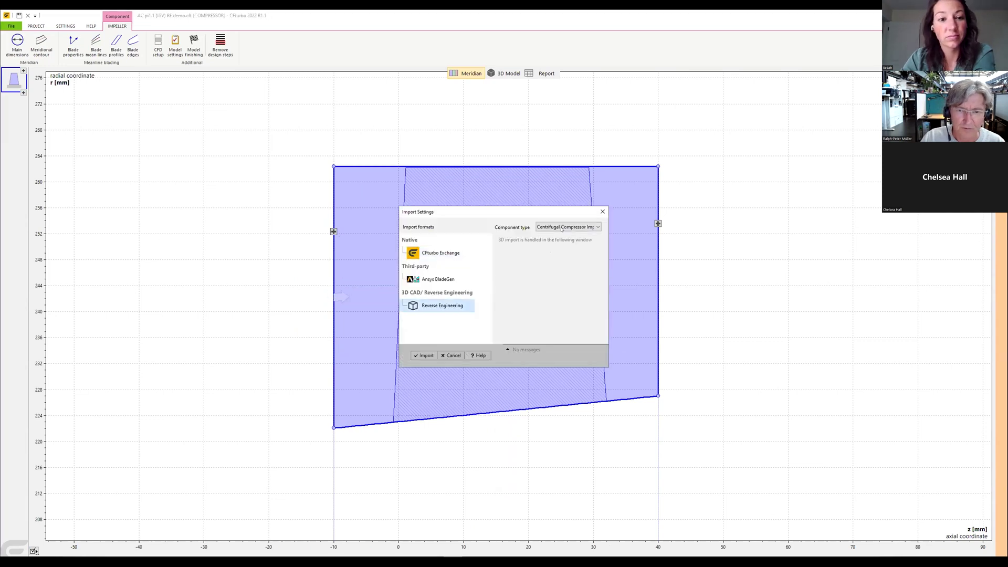
click(561, 229)
click(546, 249)
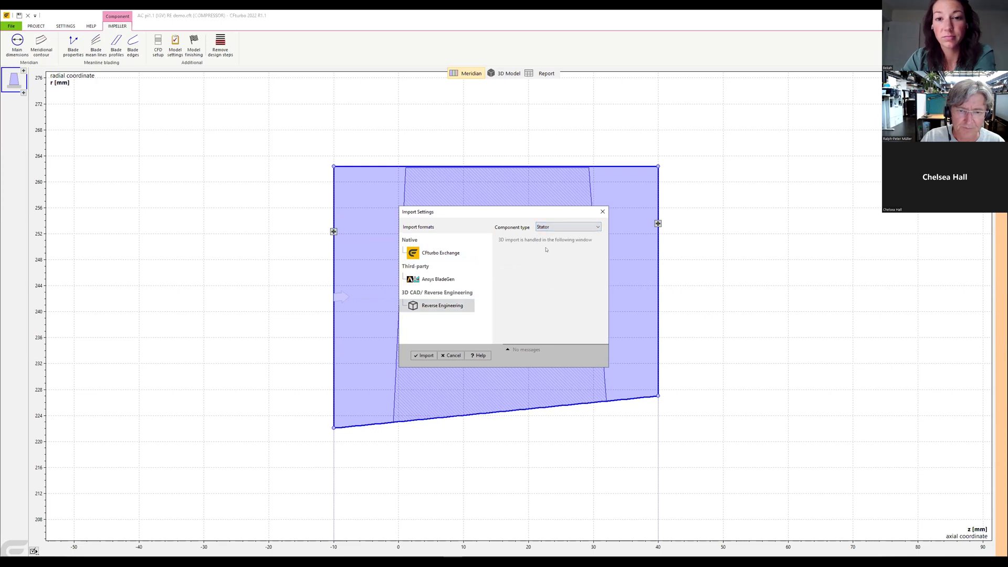
click(423, 356)
click(456, 310)
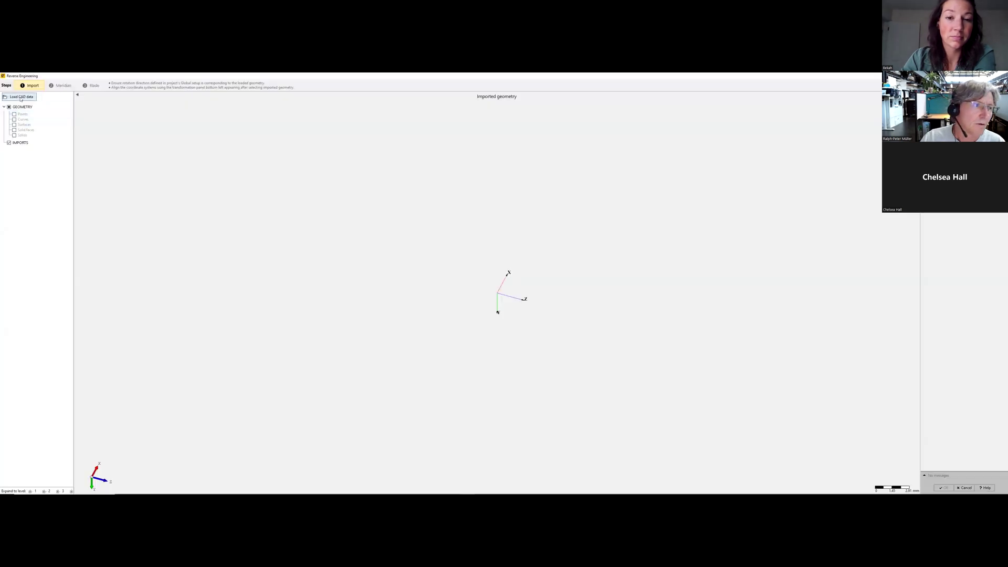
Step: Load AC pi1.1 IGV segment fd_Co1.stp again as the CAD data for the restarted stator import
click(23, 98)
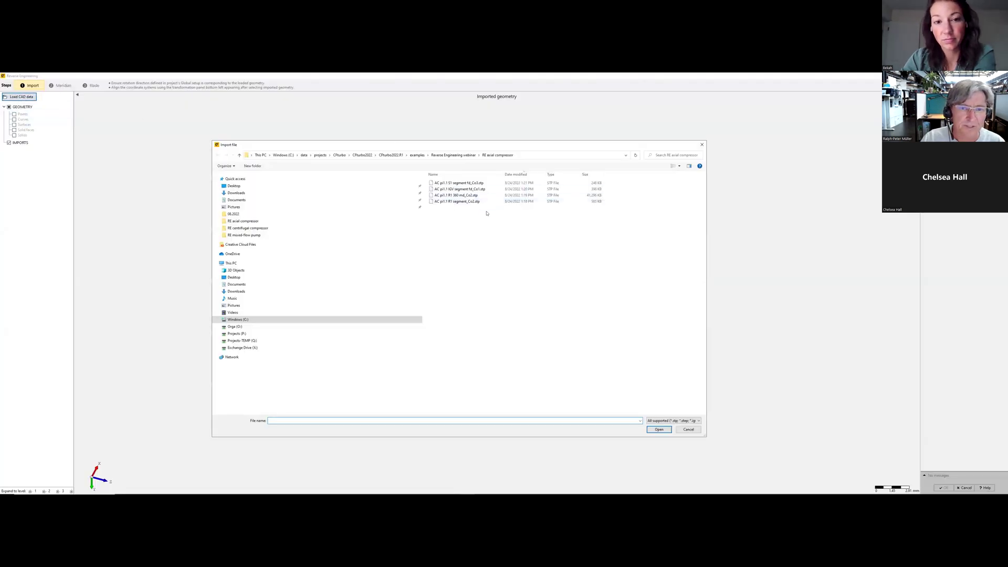
click(488, 189)
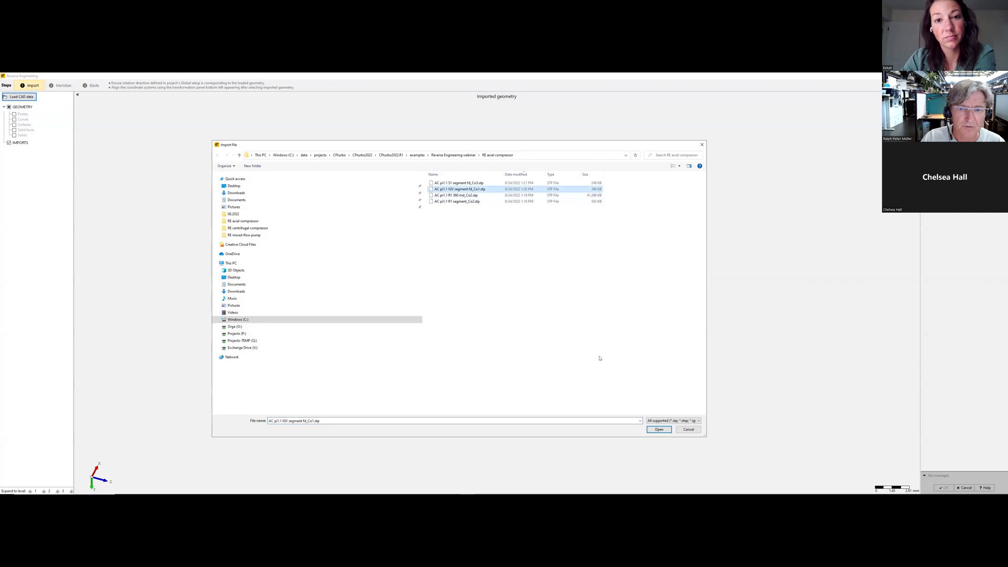
click(659, 430)
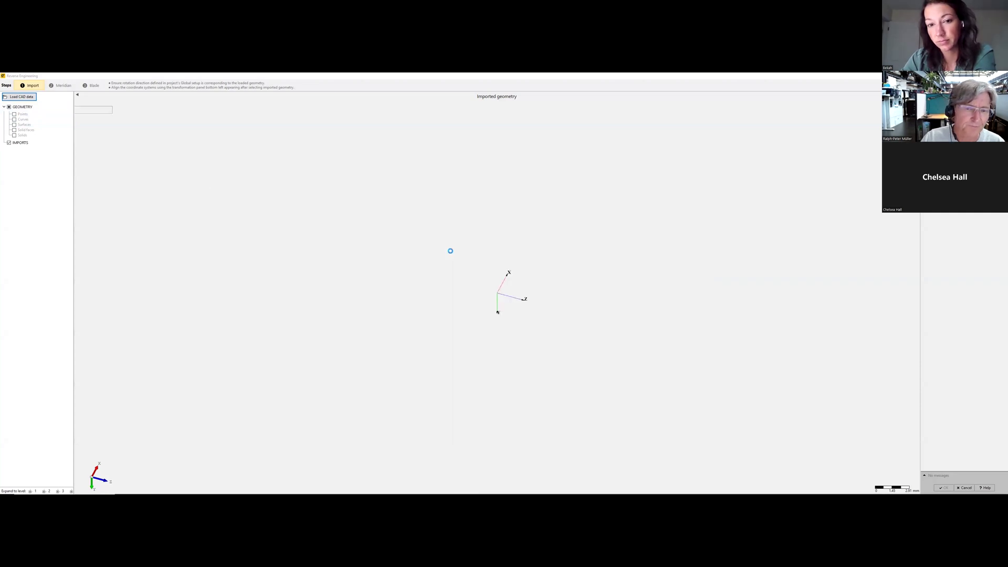
drag(461, 222, 418, 276)
scroll(418, 275, up, 4)
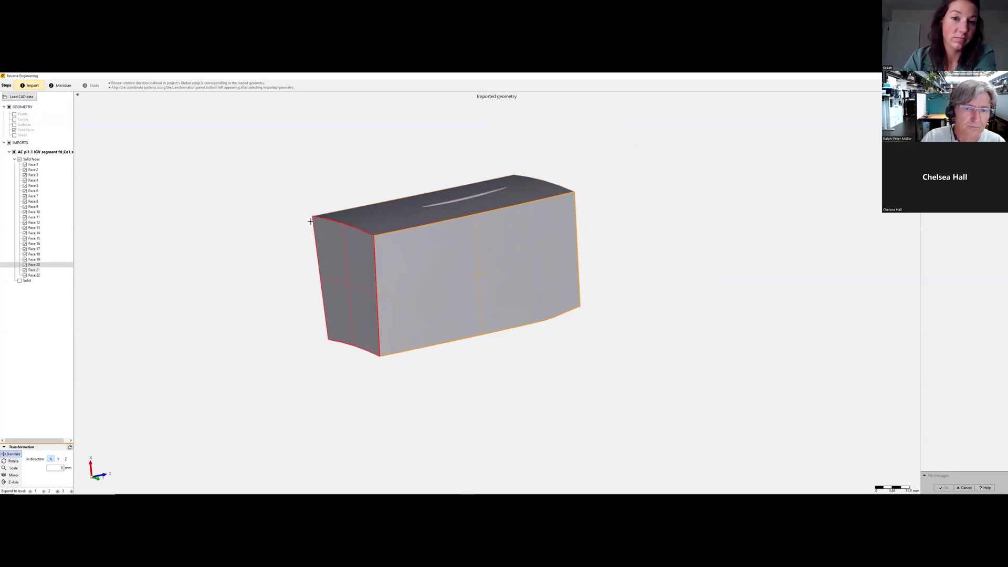
Step: While still in the Import step, hide the IGV segment's outer boundary Faces 20, 4, 21 and 19 to expose the blade
right_click(390, 261)
click(405, 264)
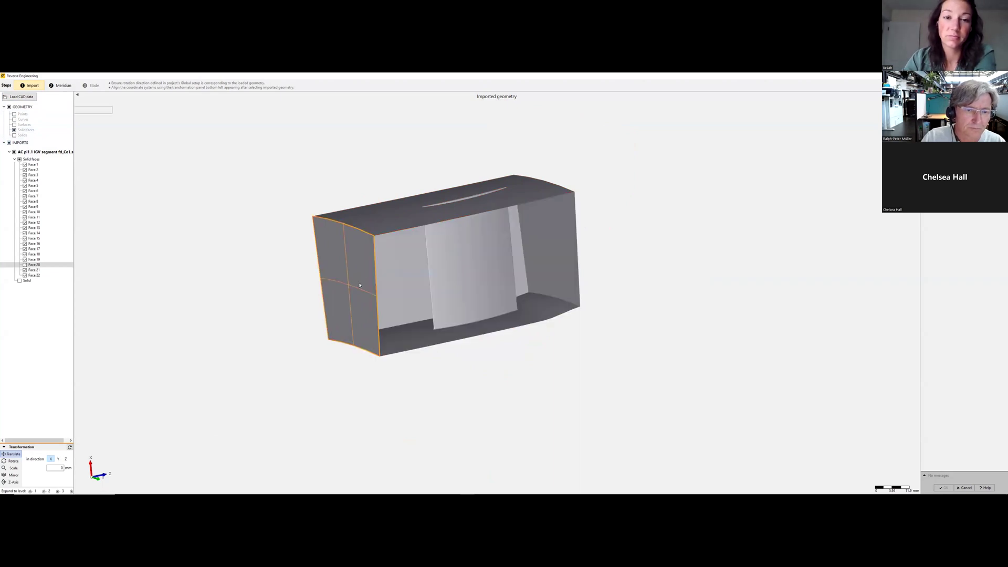
right_click(366, 293)
click(370, 296)
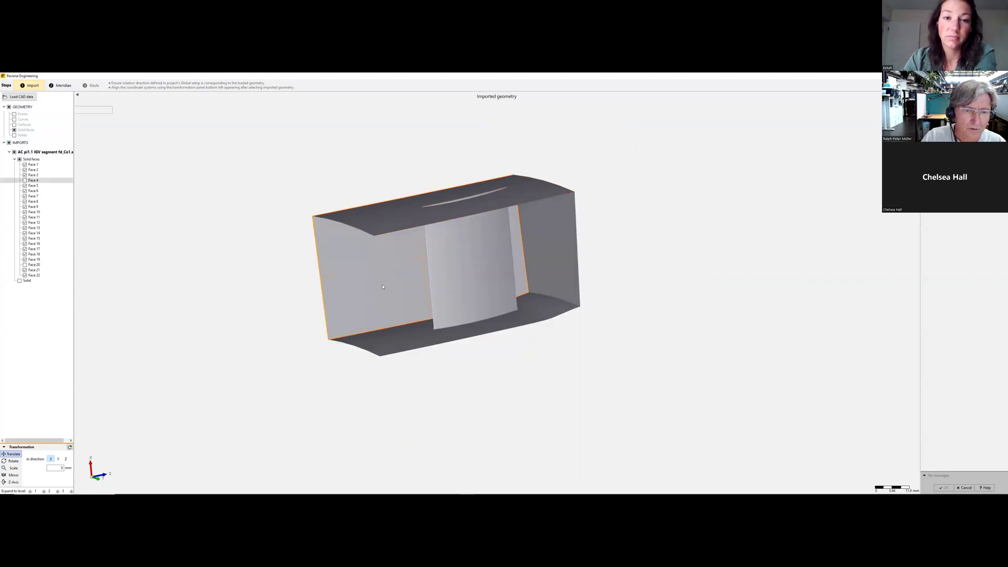
right_click(389, 295)
click(390, 295)
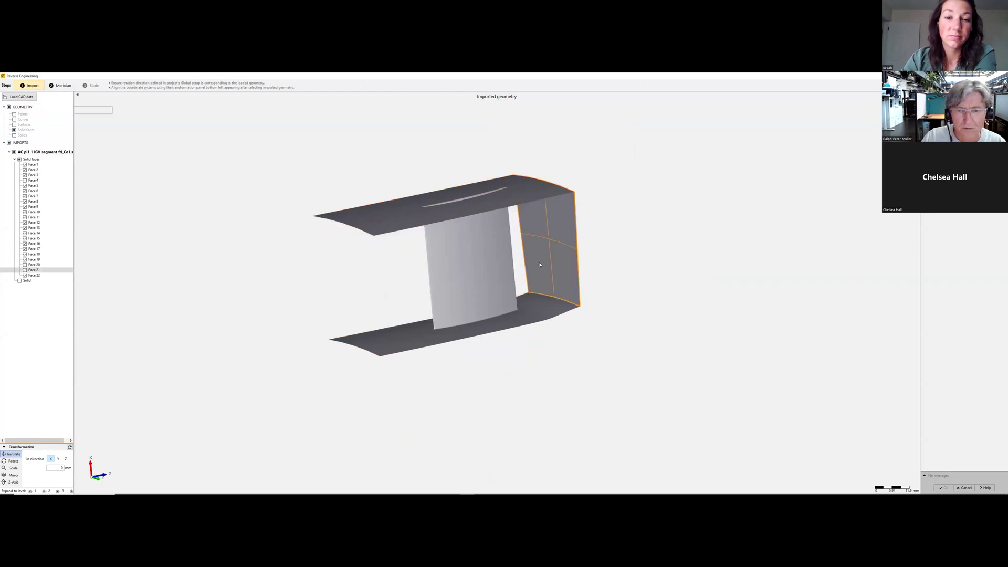
right_click(540, 265)
click(557, 274)
Step: In the Meridian step, map Faces 1, 2 and 3 to the hub and Face 22 to the shroud
drag(599, 250, 605, 294)
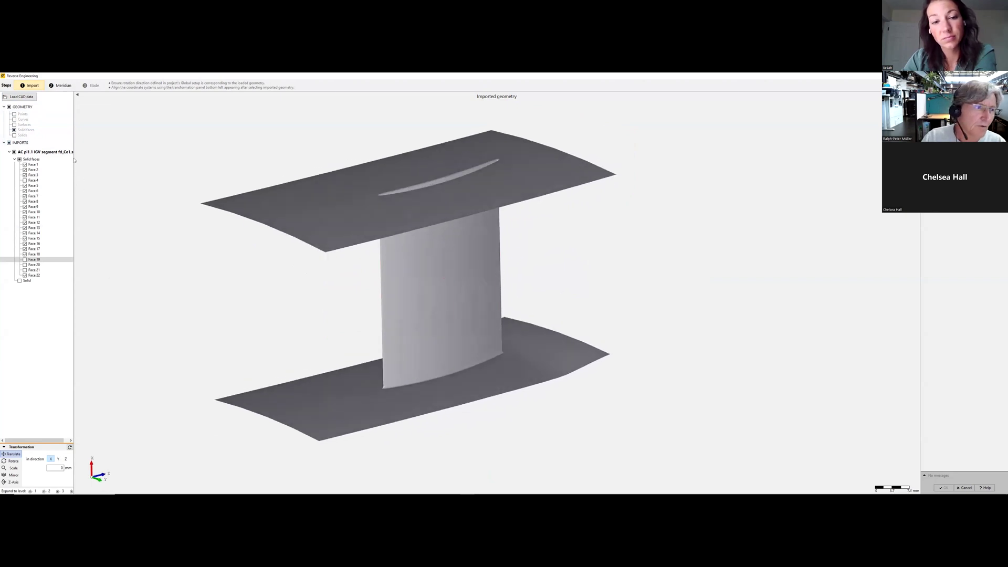
click(54, 86)
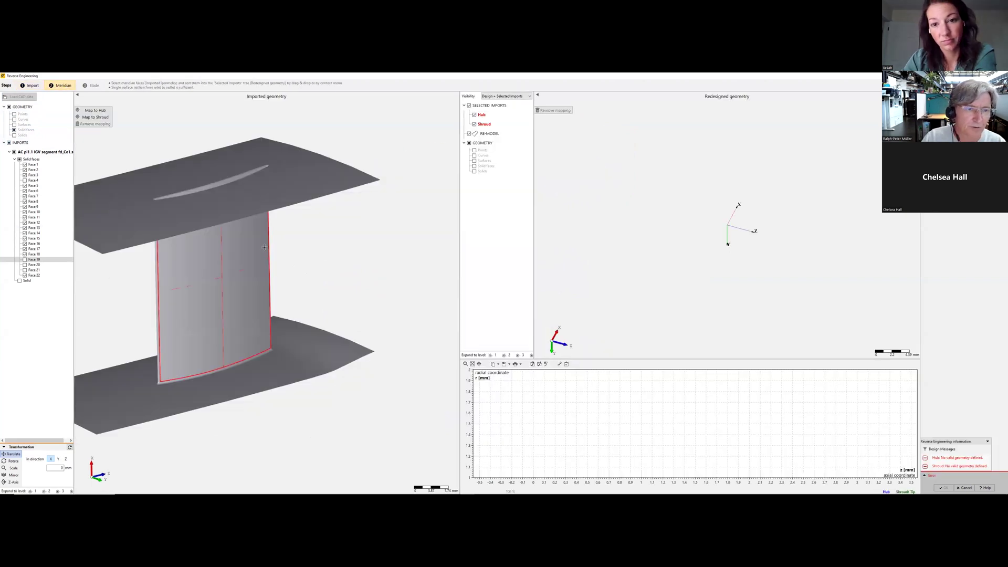
click(202, 382)
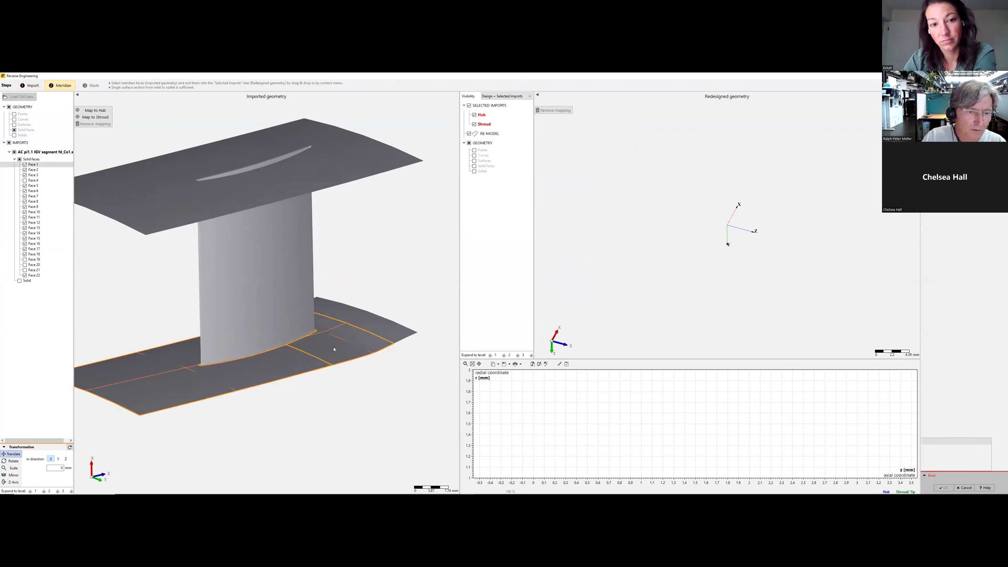
ctrl+click(317, 352)
ctrl+click(367, 326)
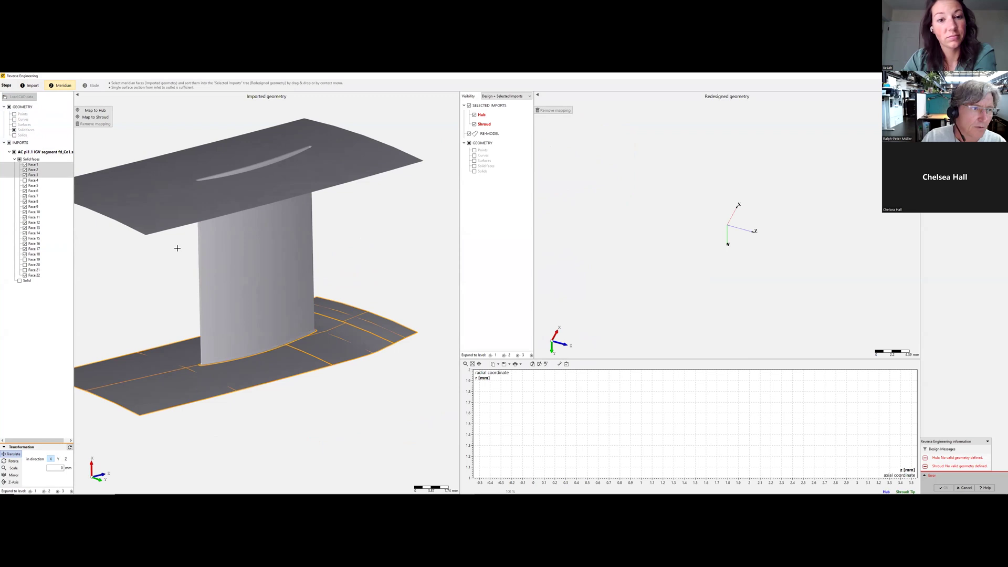
click(101, 110)
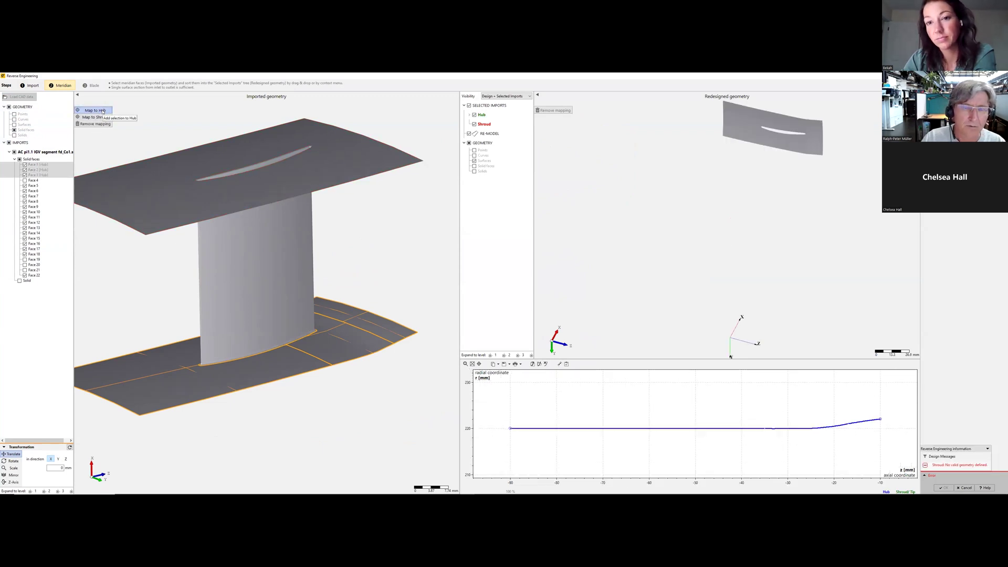
click(108, 168)
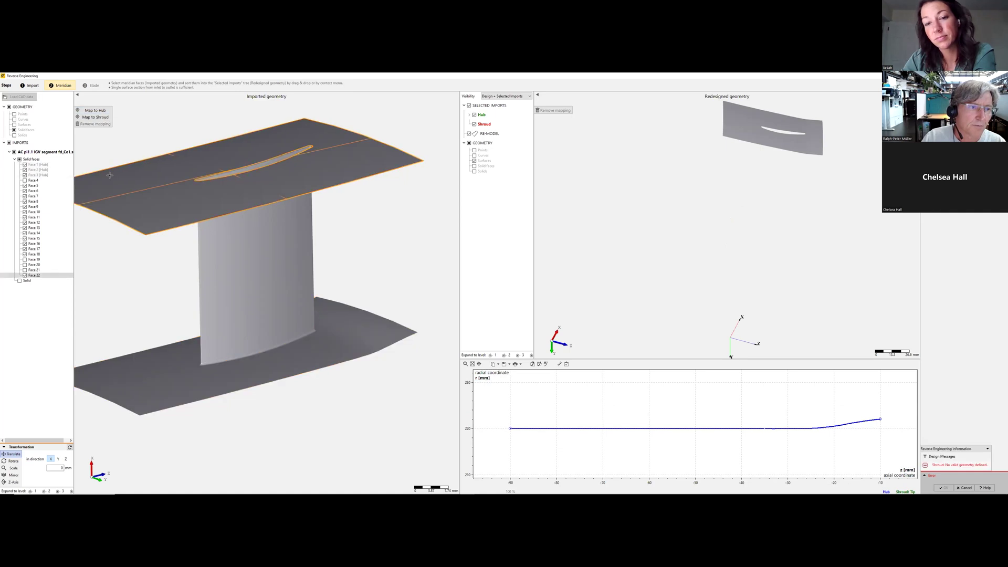
click(97, 117)
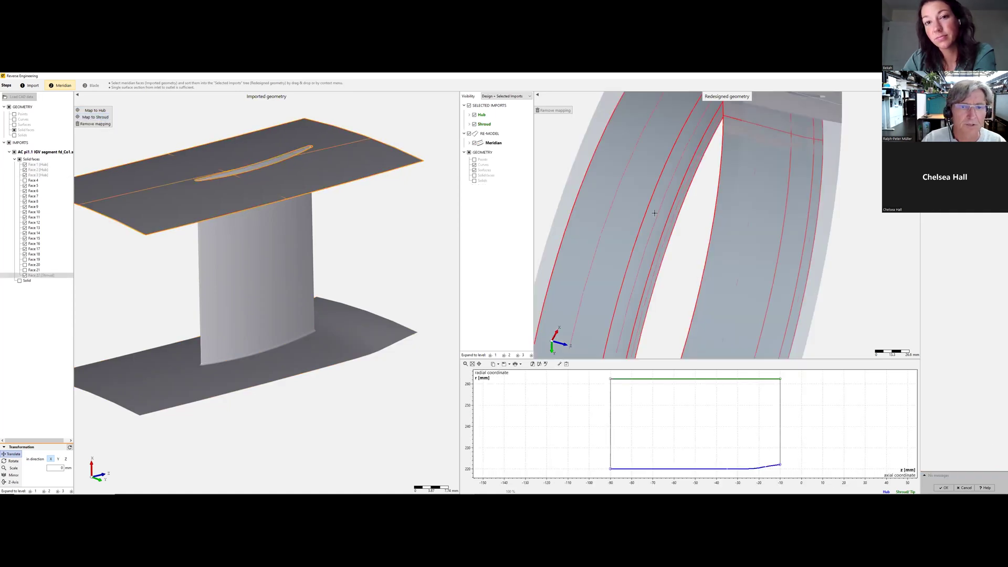
Step: In the Blade step, map Faces 6, 8, 12 and 16 of the IGV segment to the main blade
scroll(653, 213, down, 3)
drag(653, 212, 687, 204)
scroll(723, 228, up, 2)
scroll(686, 204, up, 5)
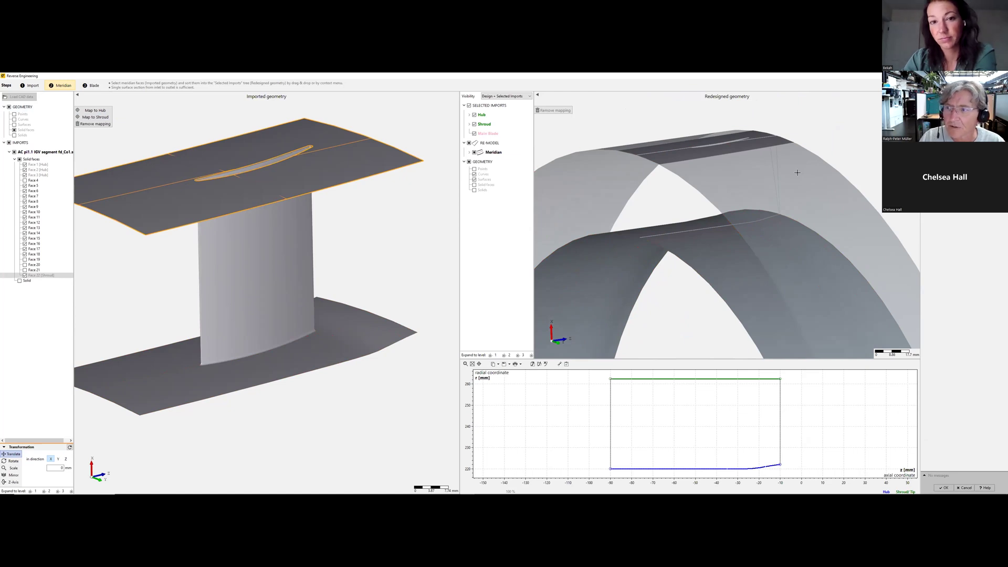
click(94, 85)
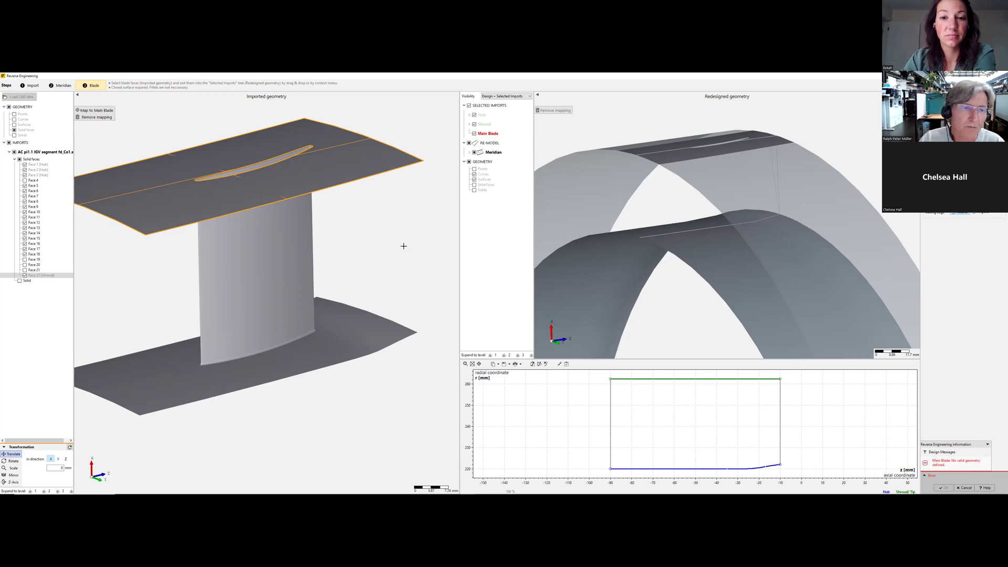
drag(353, 259, 378, 252)
click(307, 257)
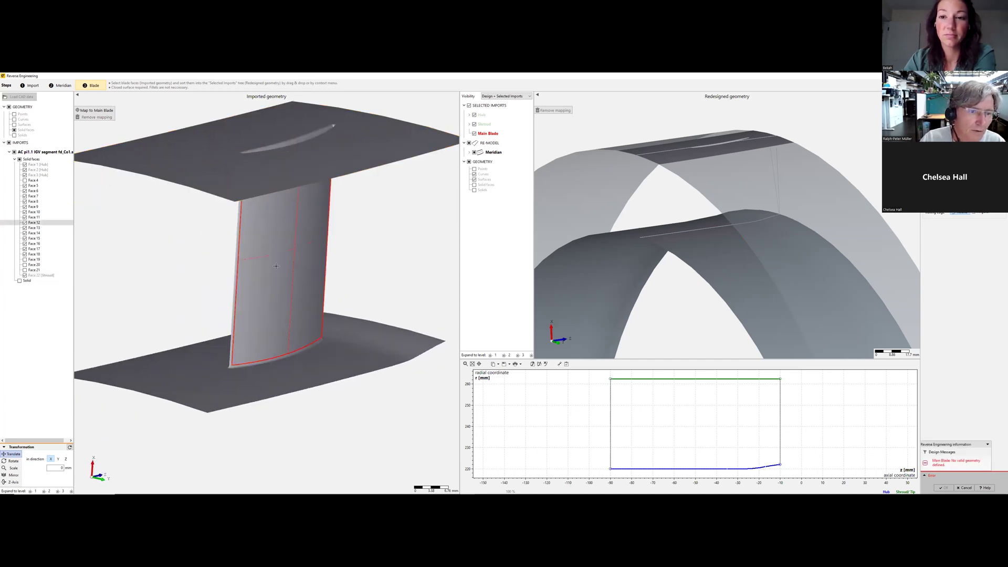
drag(187, 268, 317, 278)
ctrl+click(295, 277)
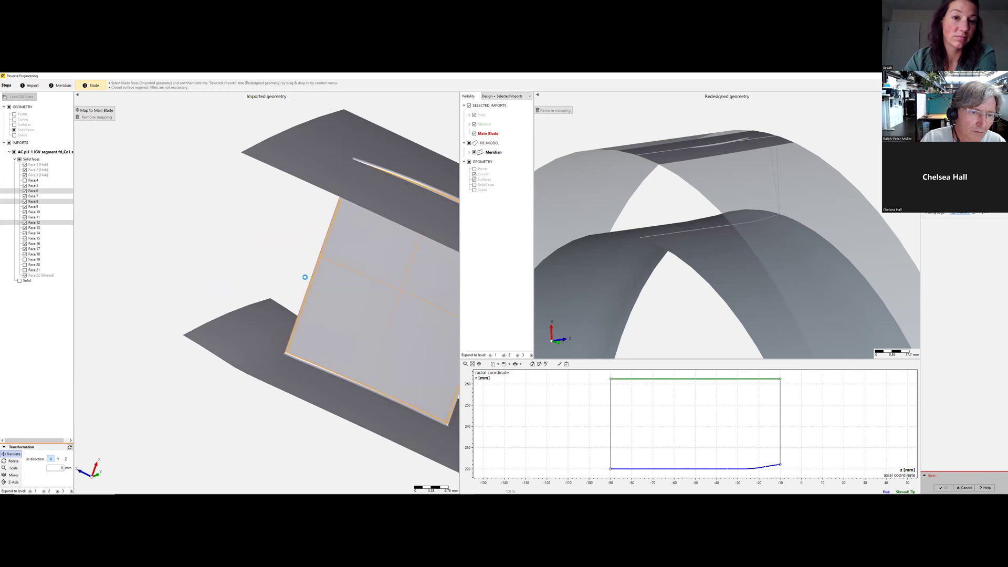
click(303, 278)
click(95, 110)
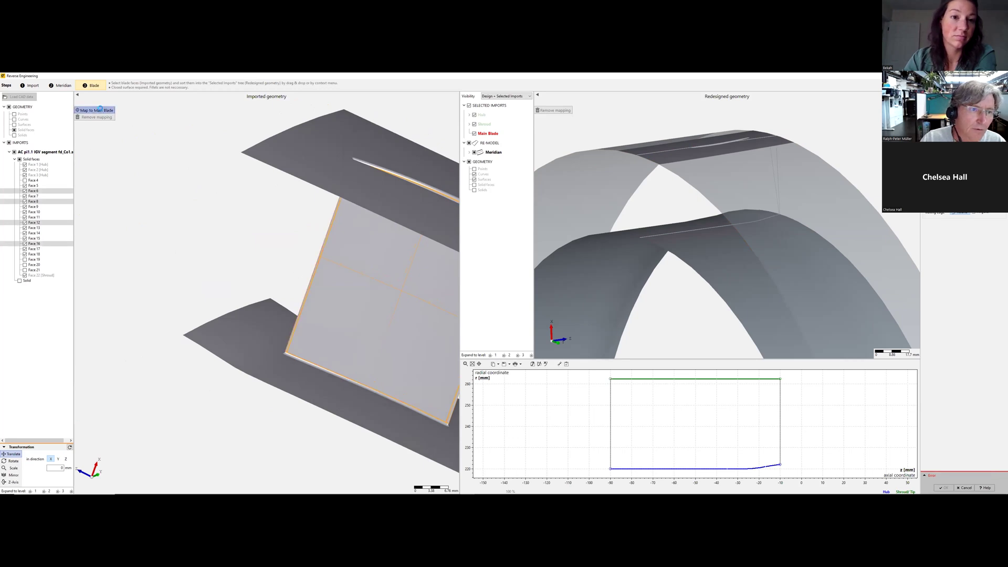
Step: Inspect the redesigned stator blades, then accept the reverse-engineered stator and acknowledge the component-name notice
scroll(756, 191, up, 5)
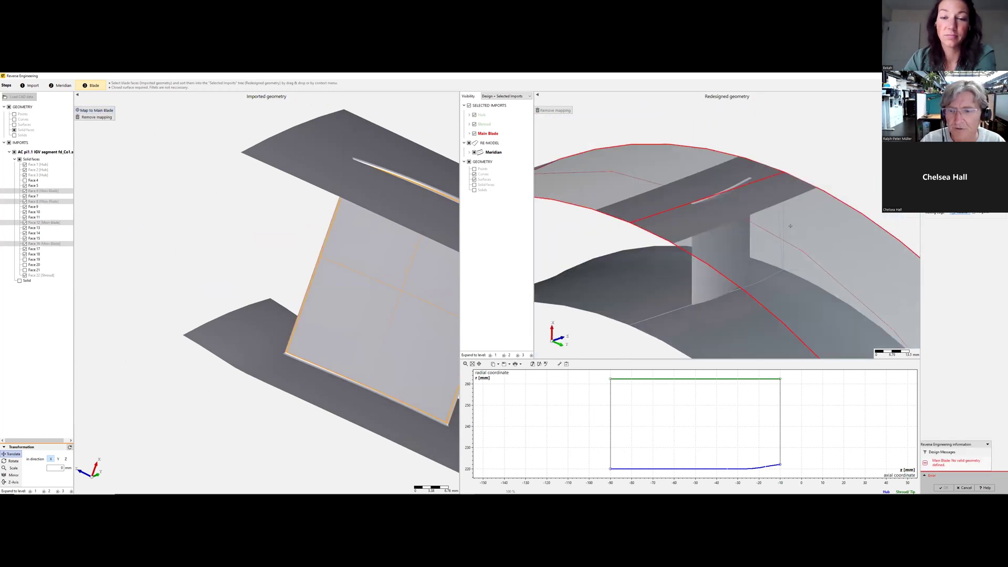
drag(715, 236, 728, 195)
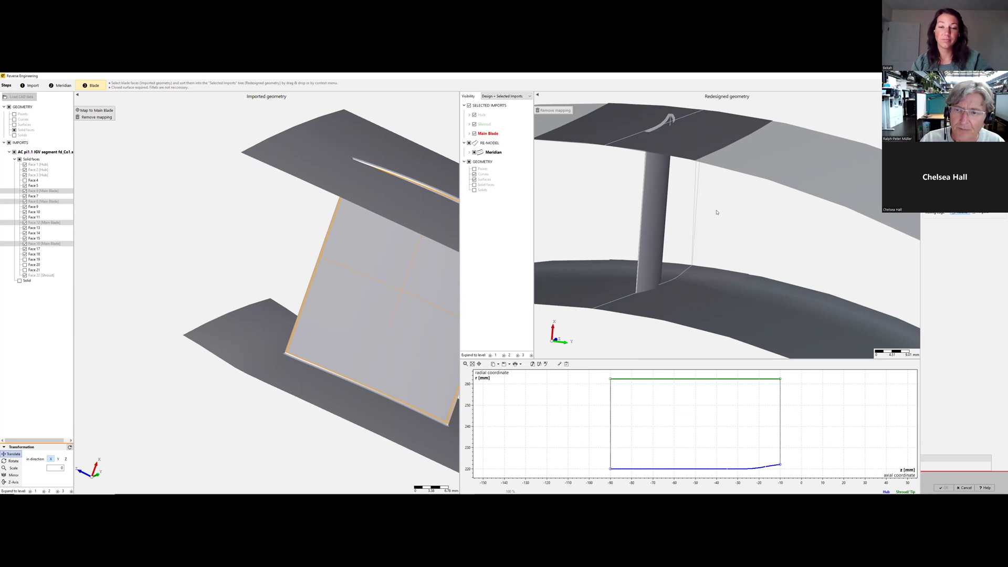
drag(716, 210, 762, 256)
scroll(704, 218, down, 5)
scroll(678, 230, up, 3)
scroll(678, 230, up, 6)
scroll(728, 209, down, 3)
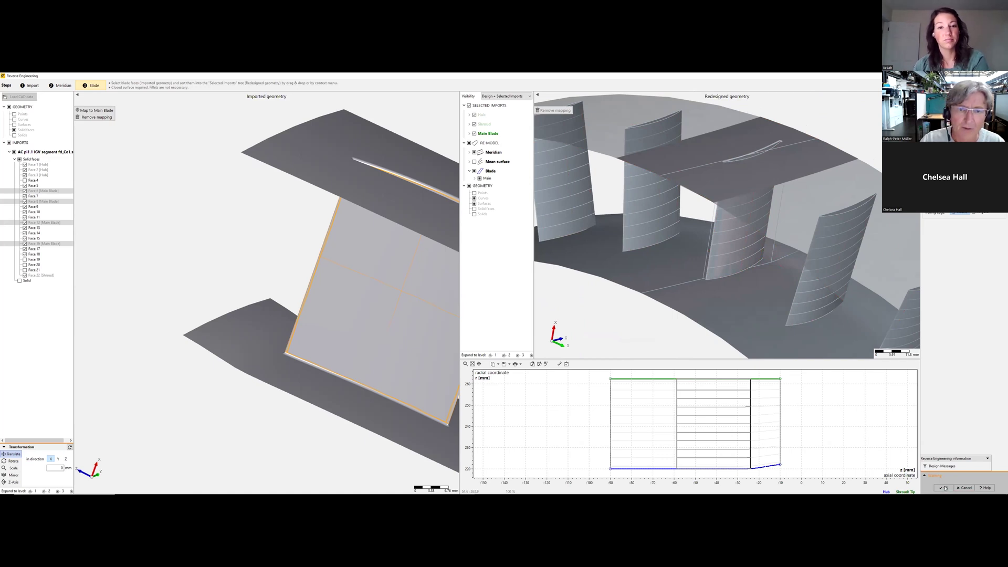
click(945, 488)
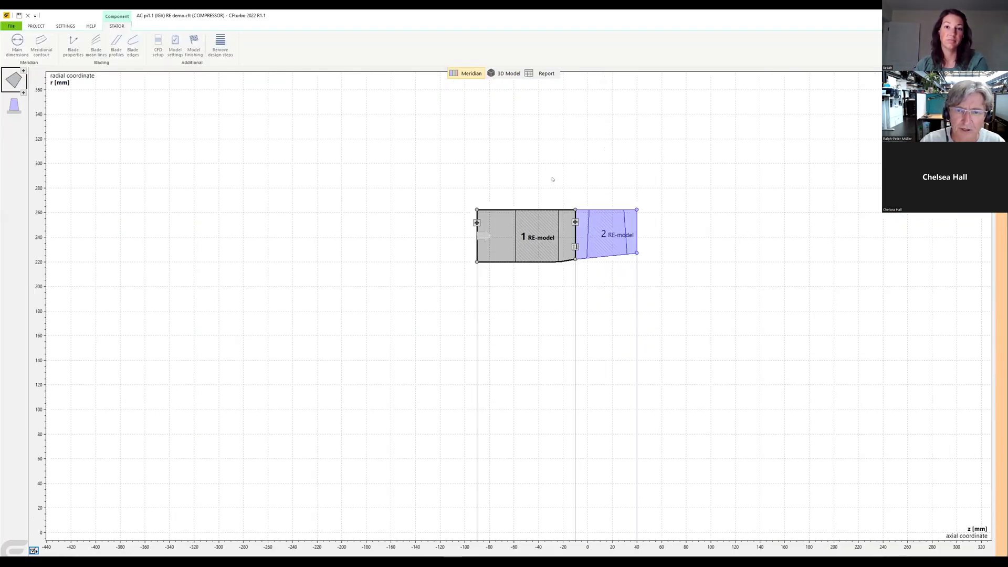
scroll(559, 181, up, 3)
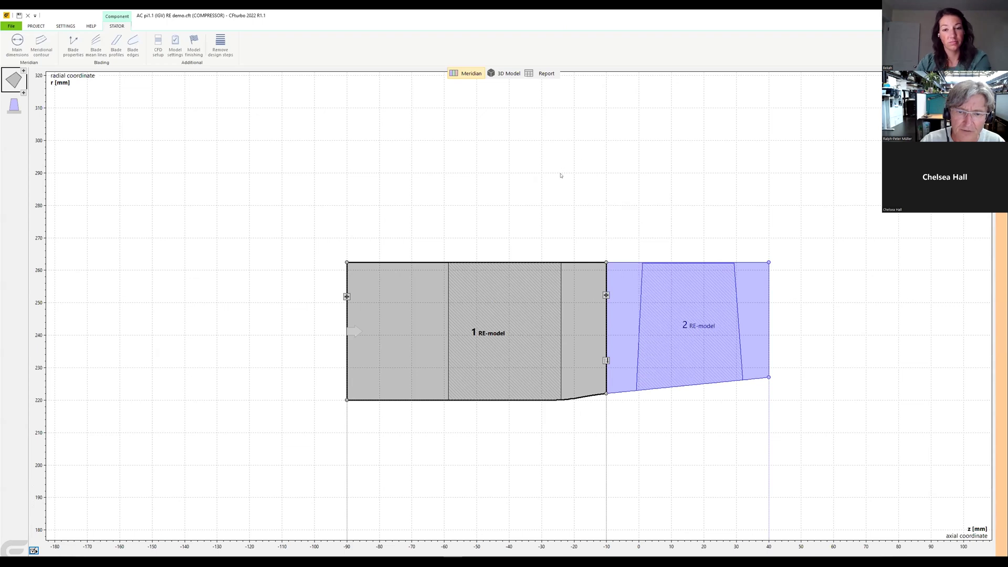
mouse_move(508, 342)
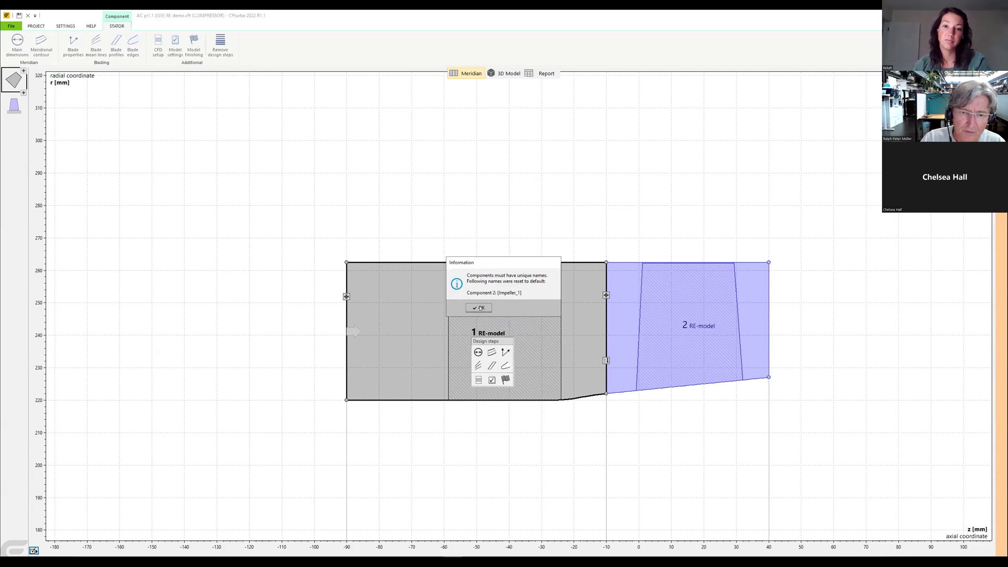
click(481, 309)
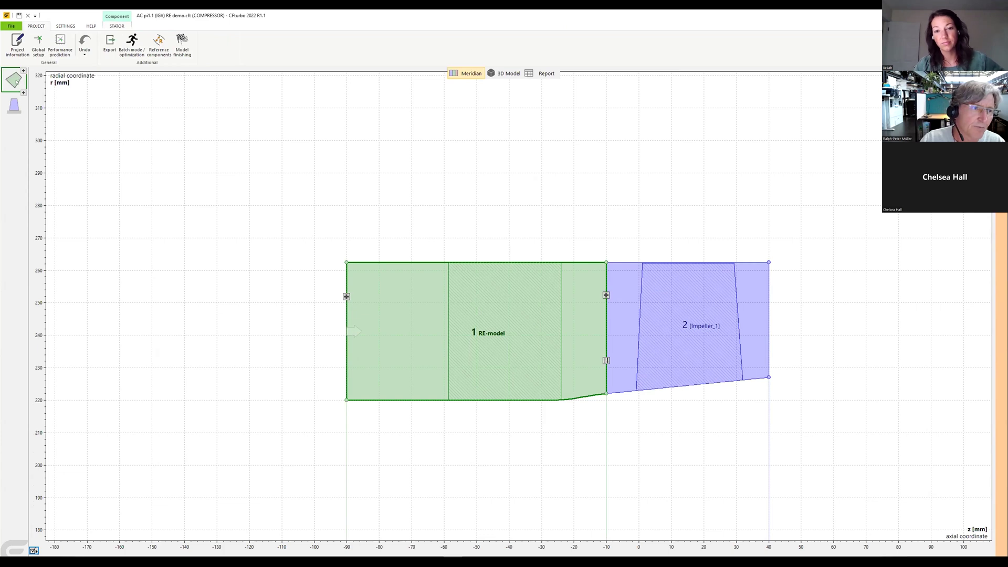
Step: Show the 3D model and rename the upstream stator component as IGV
click(509, 73)
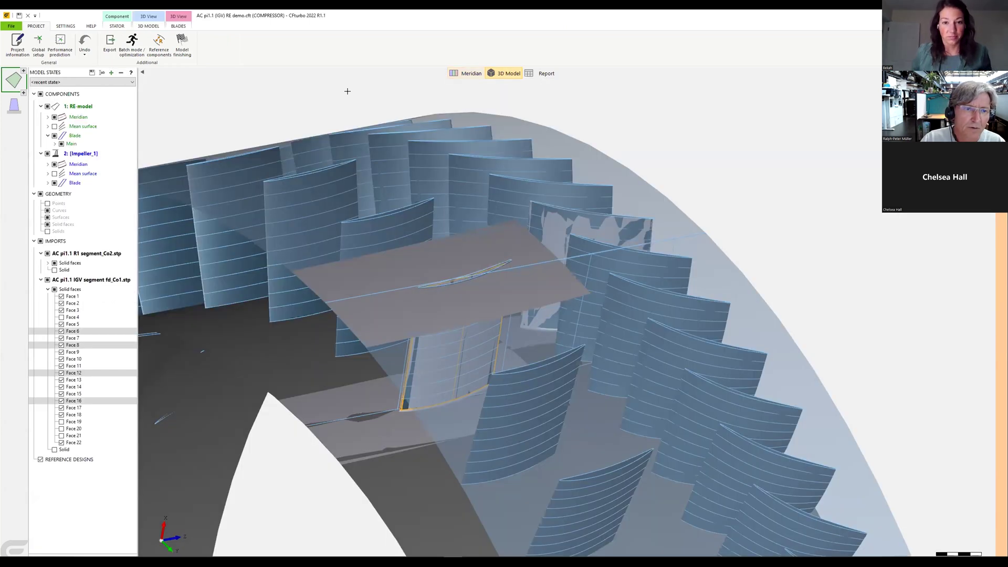
right_click(17, 81)
click(14, 82)
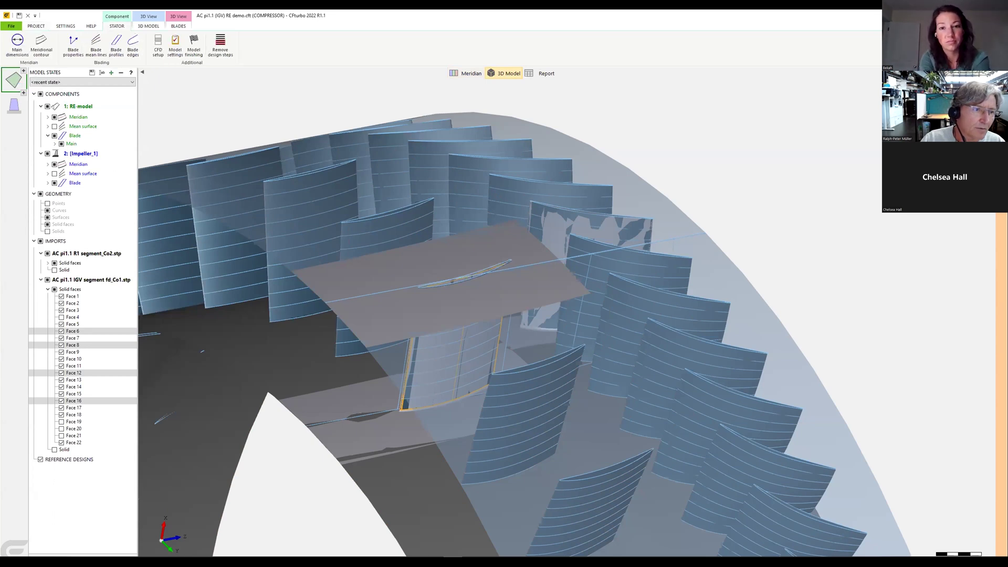
click(54, 111)
text(IGV)
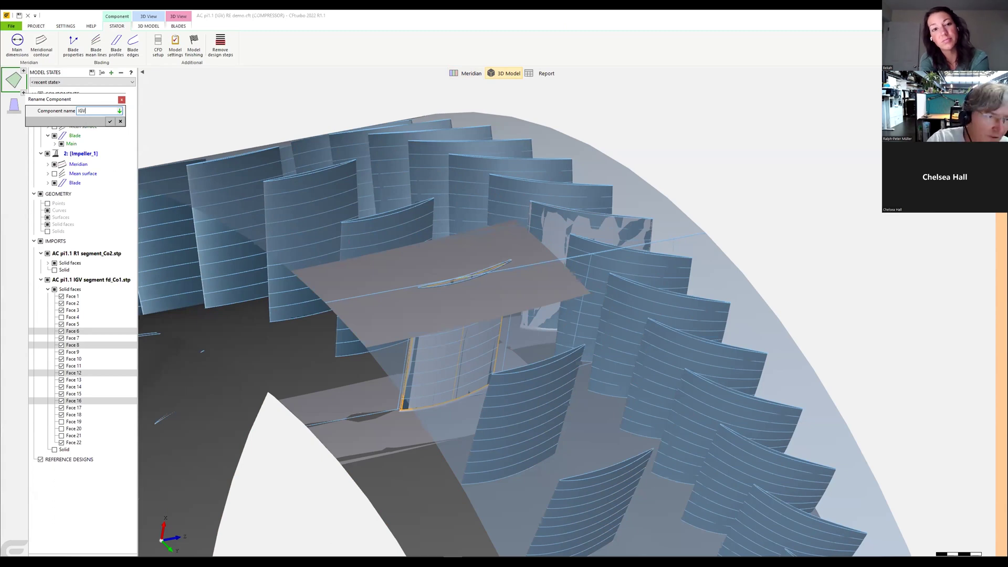
click(109, 122)
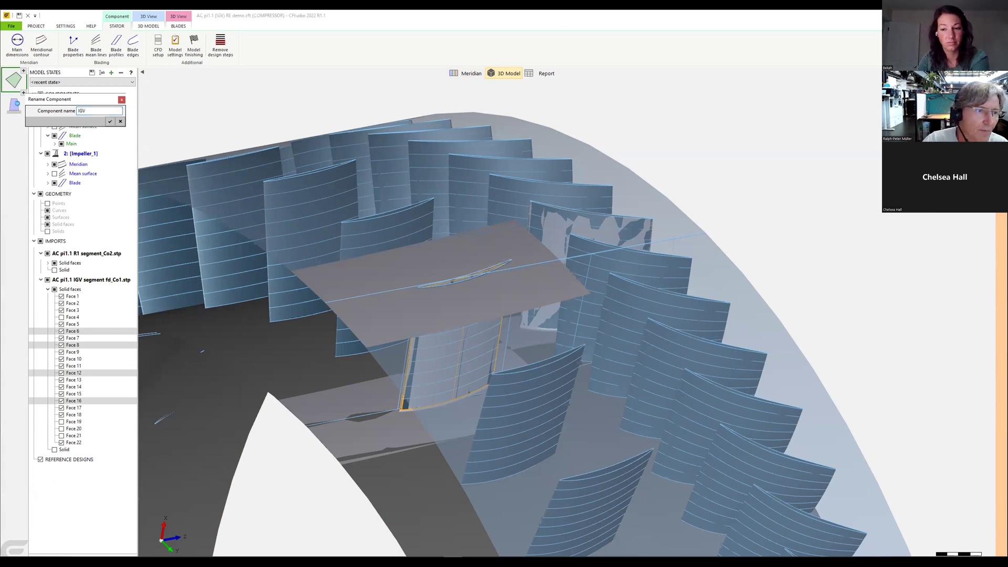
Step: Rename the downstream impeller component as R1
click(15, 105)
double_click(14, 105)
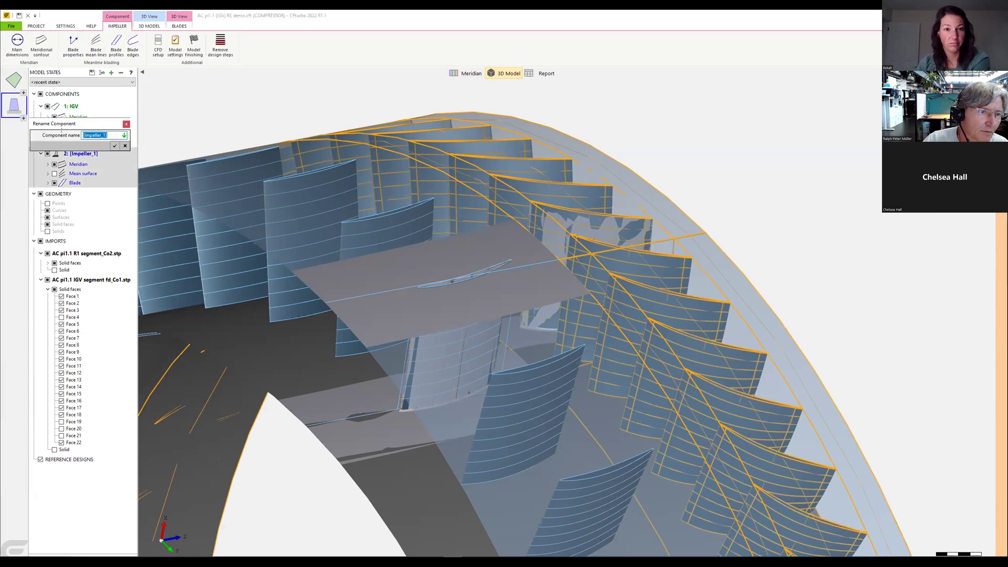
text(R1)
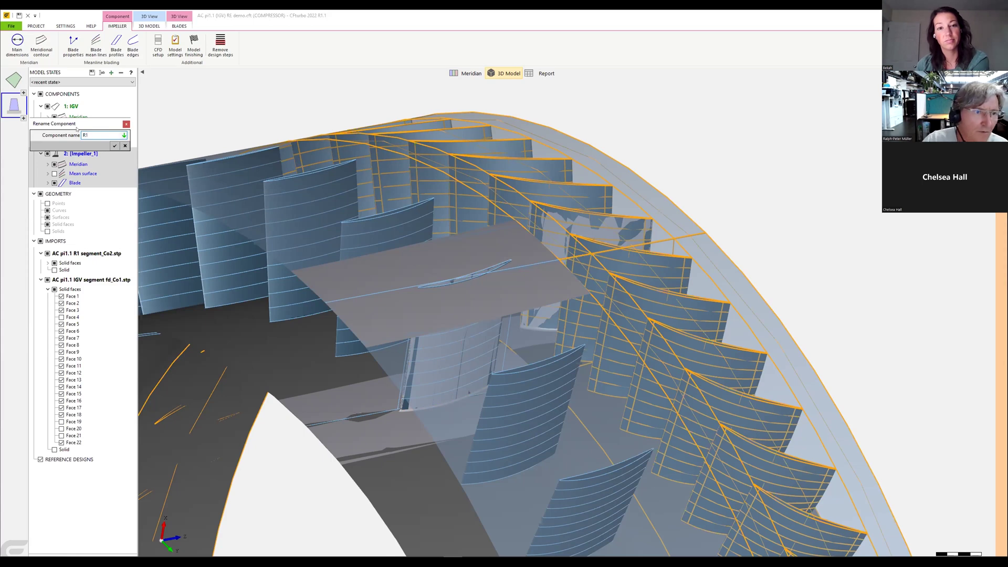
click(114, 145)
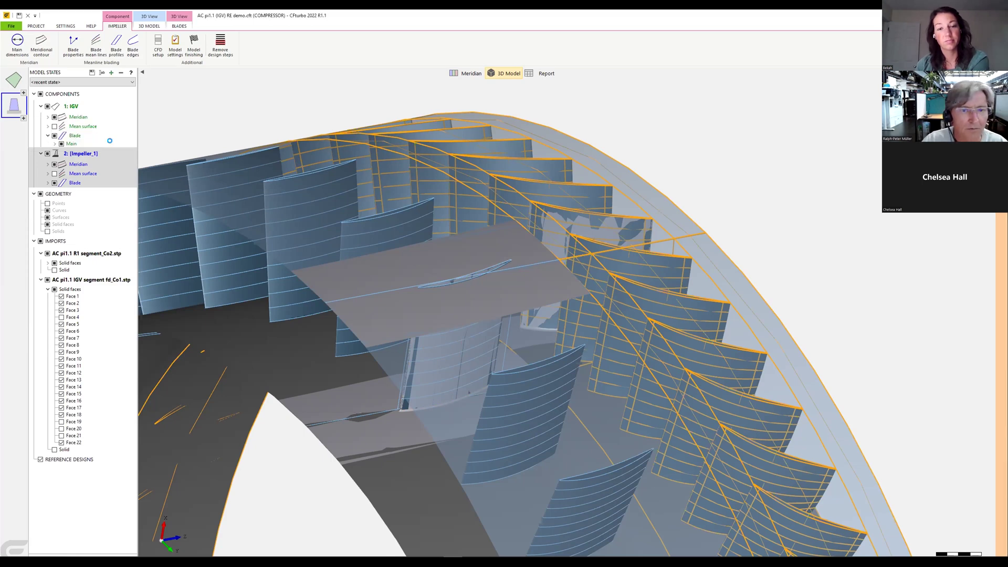
Step: Examine the redesigned IGV and R1 blade rows against the imported segment, focusing on the imported IGV blade and its hub junction
scroll(383, 190, down, 5)
drag(480, 275, 546, 262)
middle_drag(546, 262, 541, 220)
scroll(544, 258, up, 3)
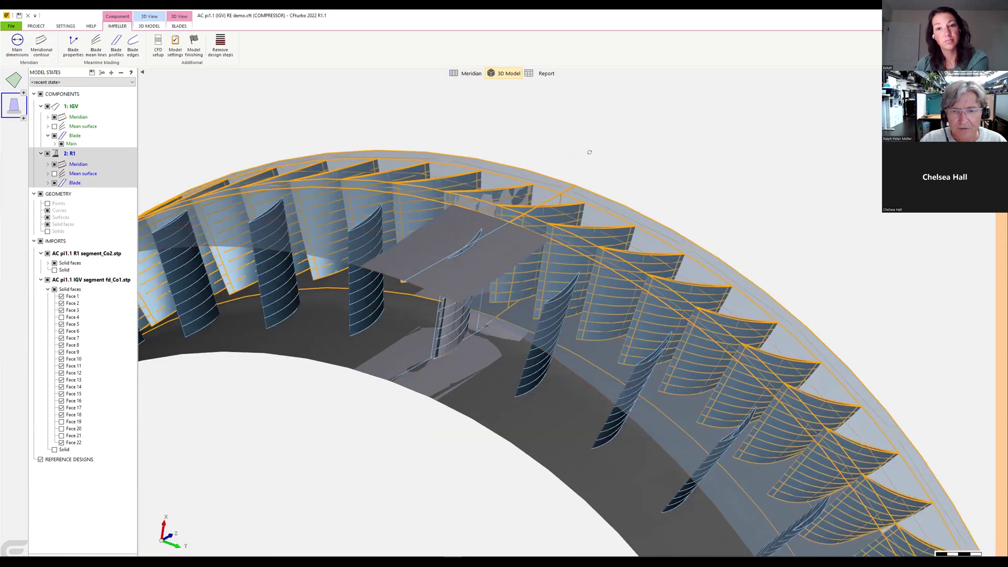
drag(590, 151, 673, 160)
middle_drag(545, 286, 536, 301)
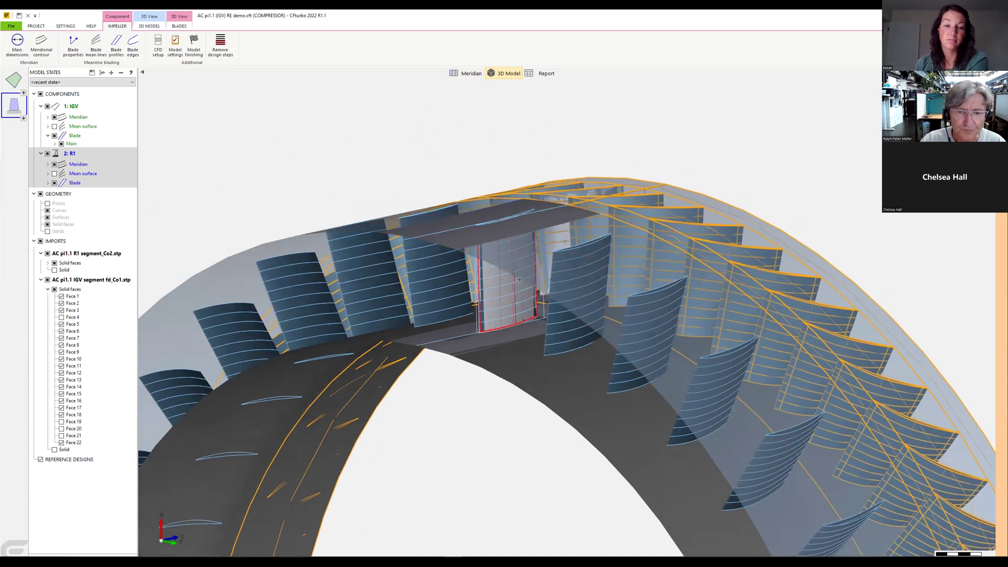
scroll(533, 302, up, 3)
drag(488, 330, 491, 340)
scroll(493, 346, up, 4)
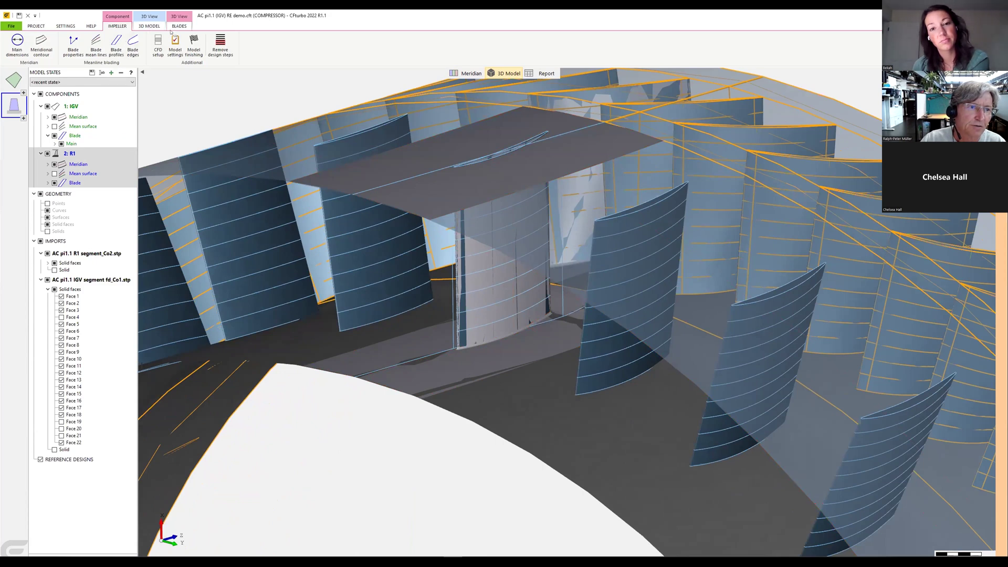
Step: Run model finishing on the IGV with solid trimming and 1 mm fillet radii at both hub and shroud
click(13, 79)
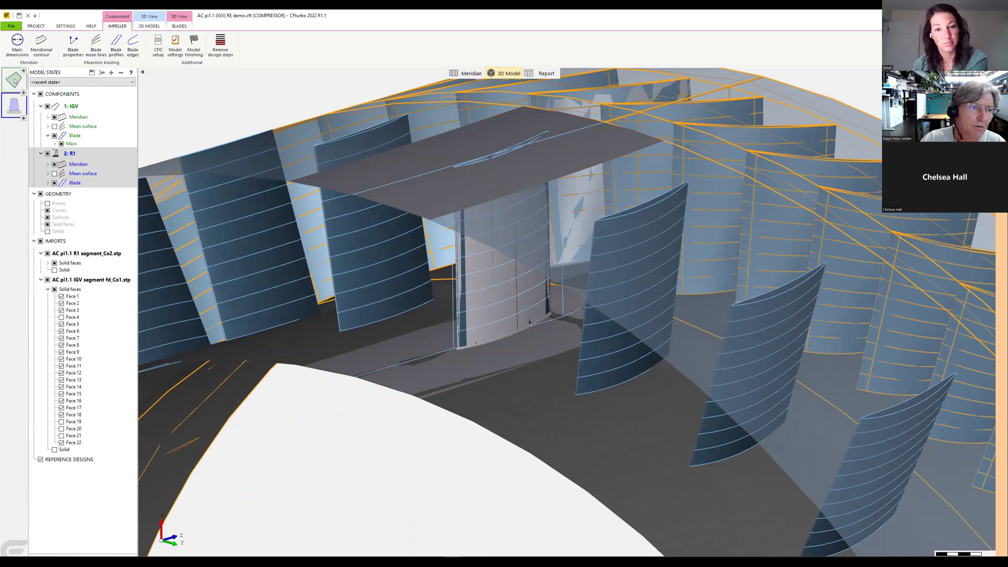
click(193, 49)
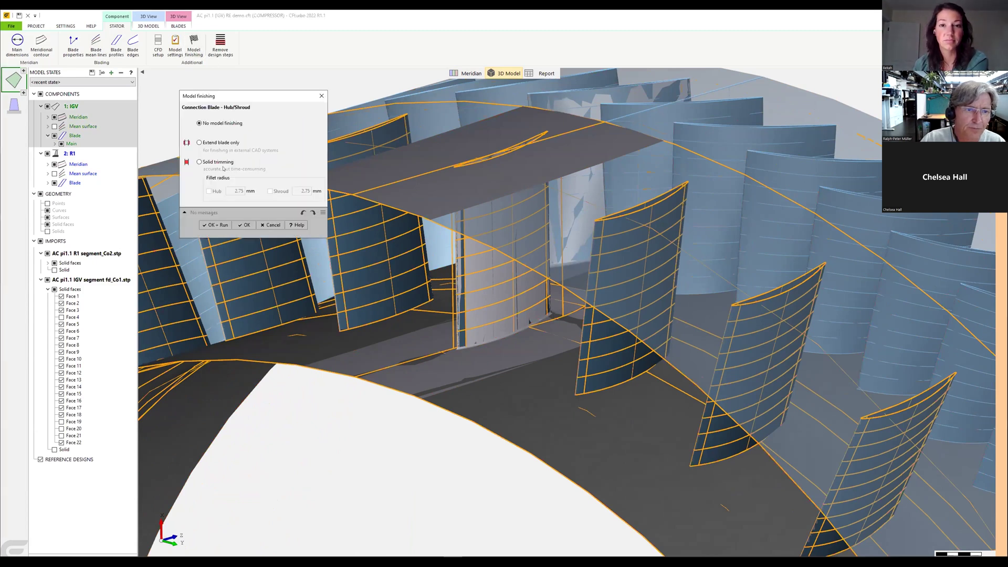
click(199, 162)
click(209, 191)
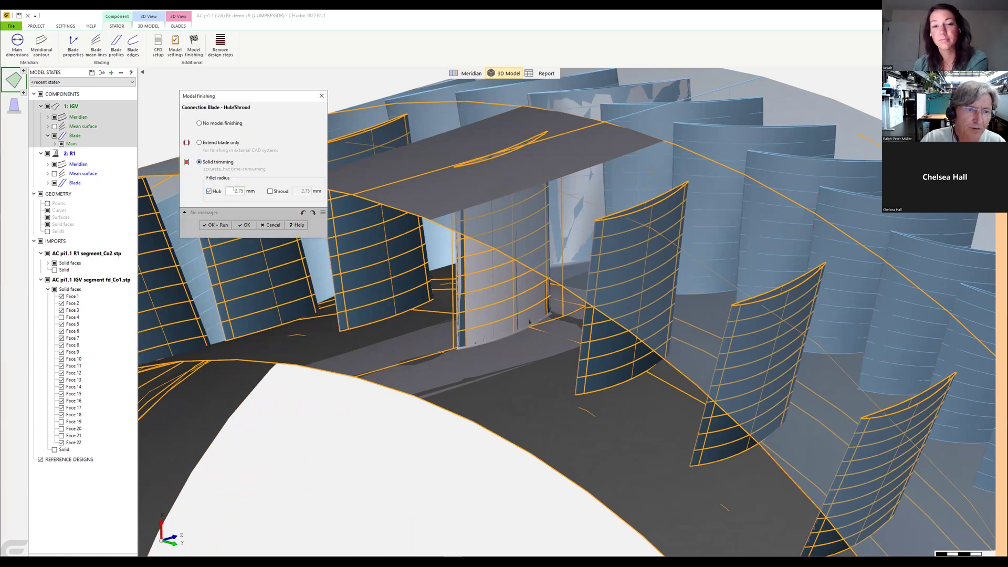
click(234, 190)
double_click(234, 191)
text(1)
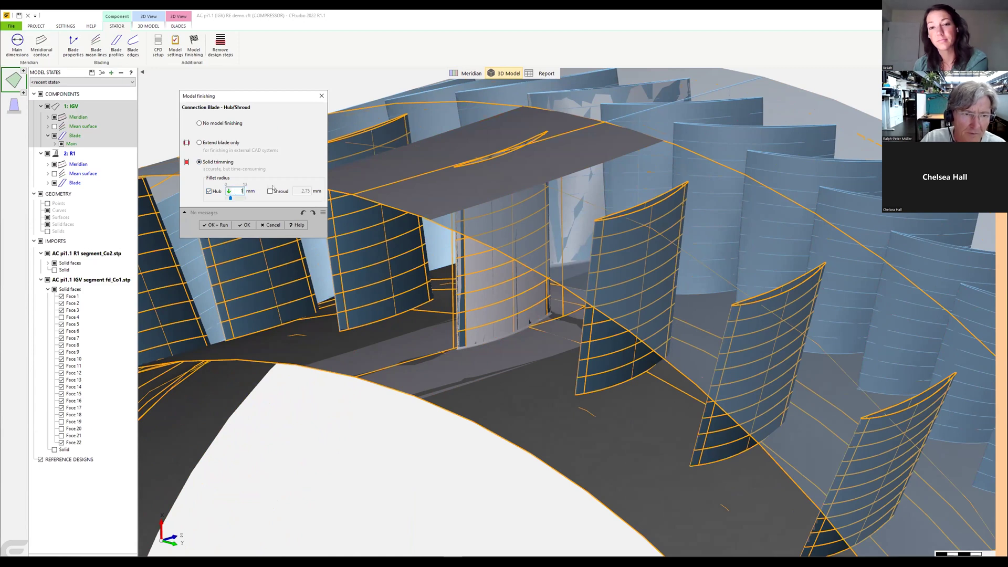
click(270, 191)
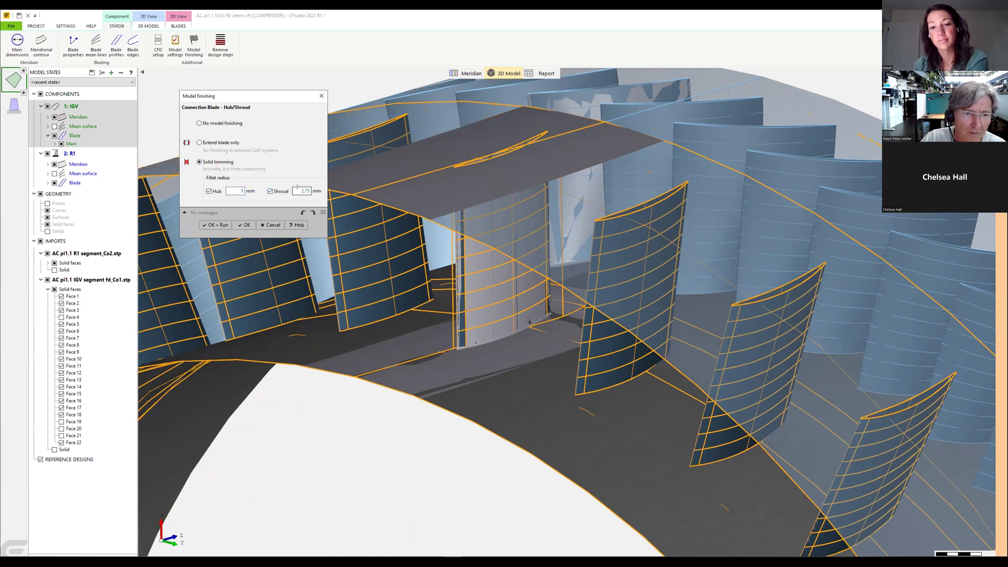
double_click(302, 191)
text(1)
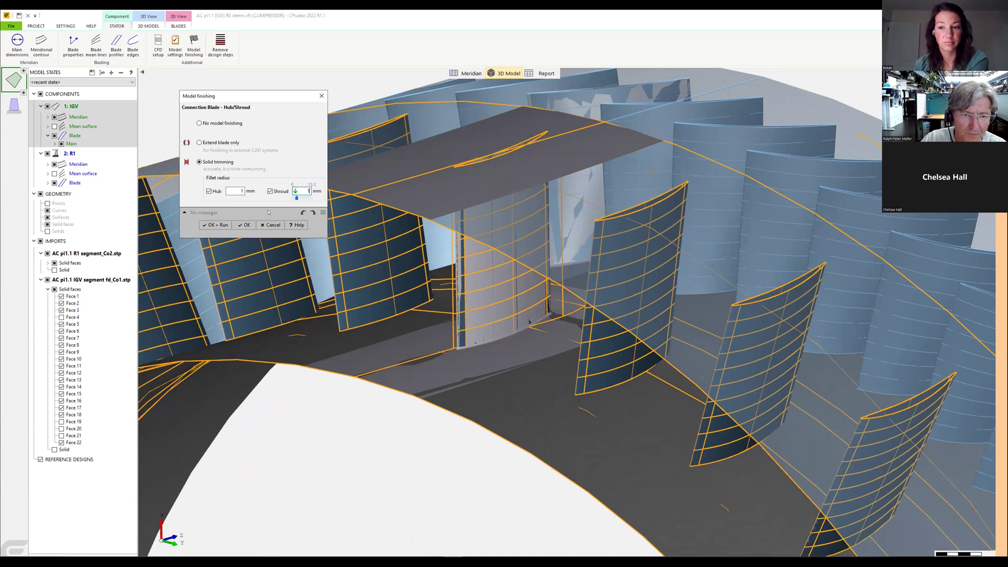
click(215, 225)
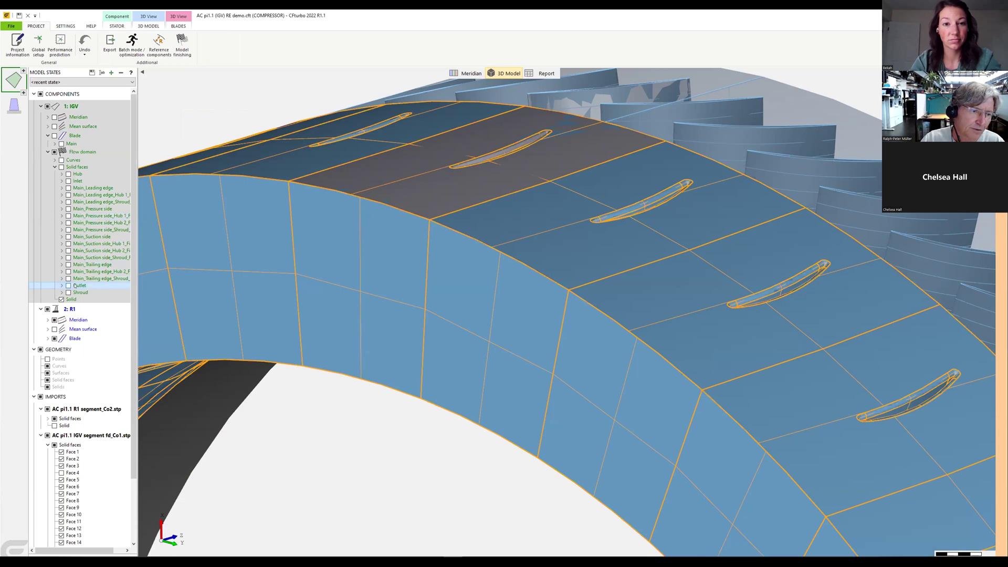
Step: Hide the IGV flow domain's solid and show its solid faces except Inlet and Outlet
click(61, 299)
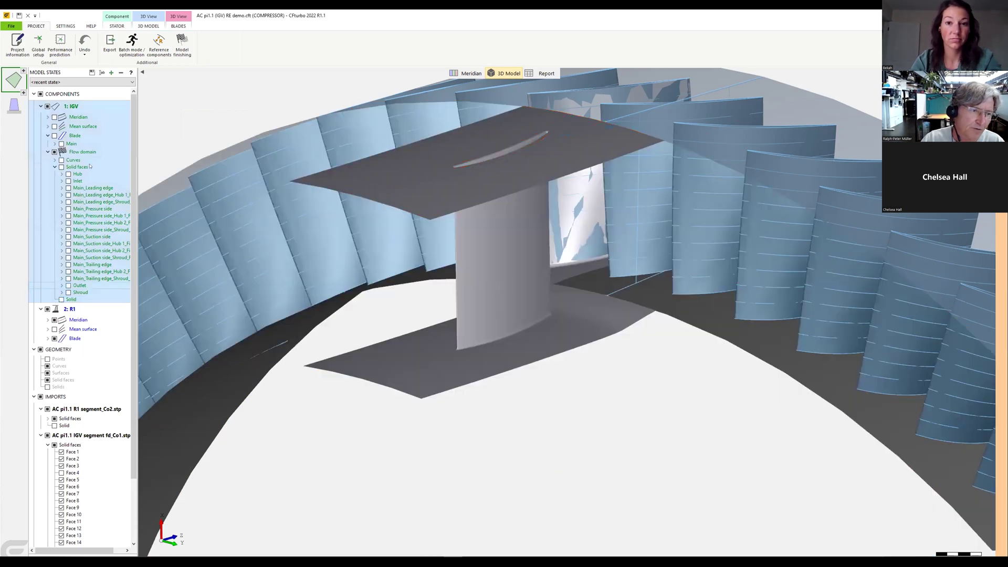
click(84, 167)
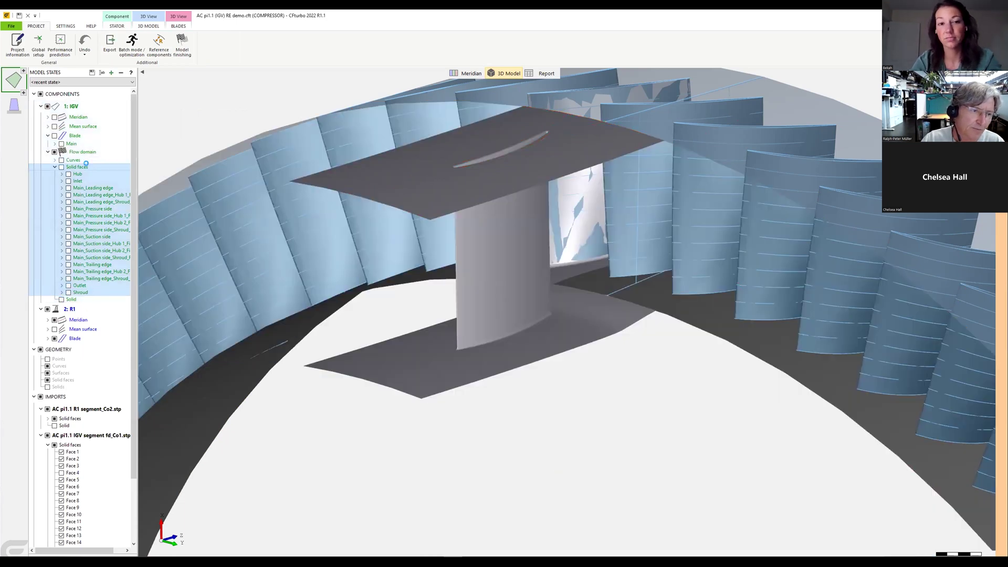
right_click(88, 167)
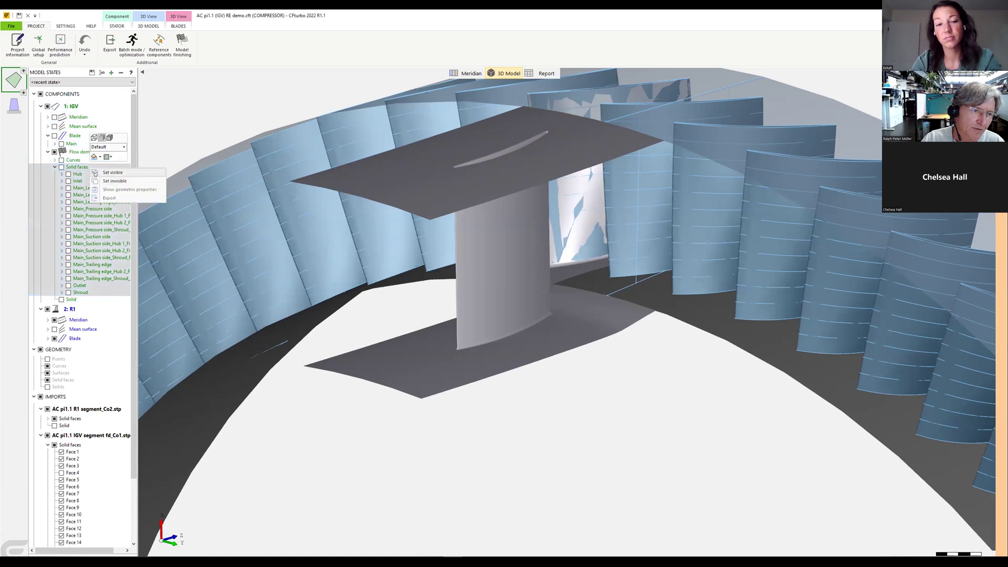
click(107, 173)
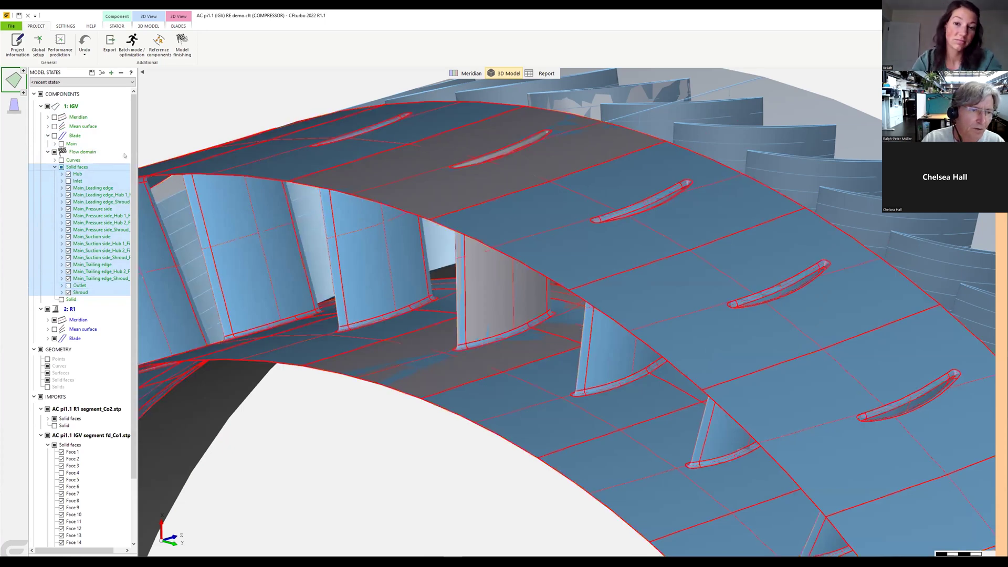
Step: Give the IGV flow domain's solid faces the Silver material and a light blue theme color
right_click(105, 167)
click(137, 147)
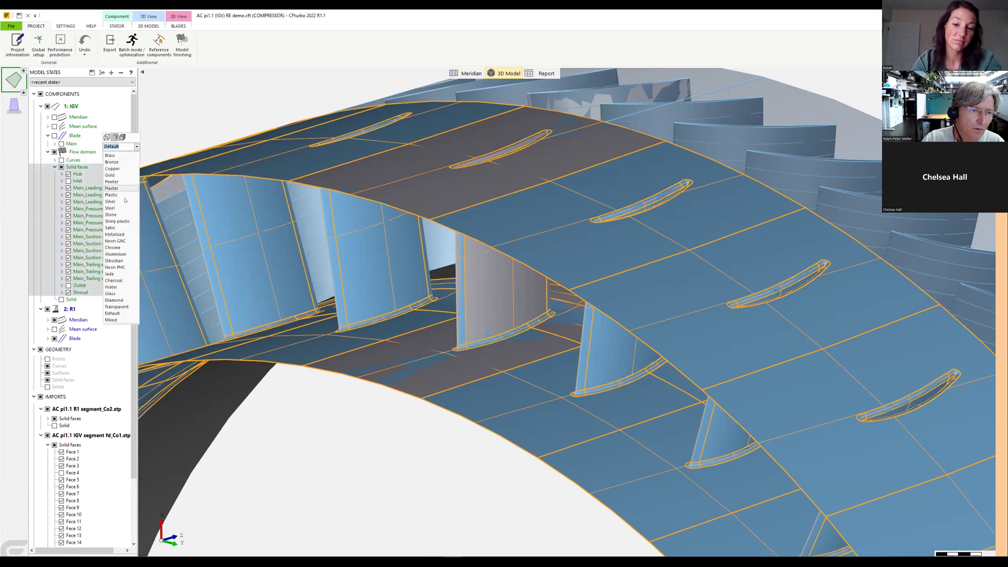
click(124, 197)
key(Down)
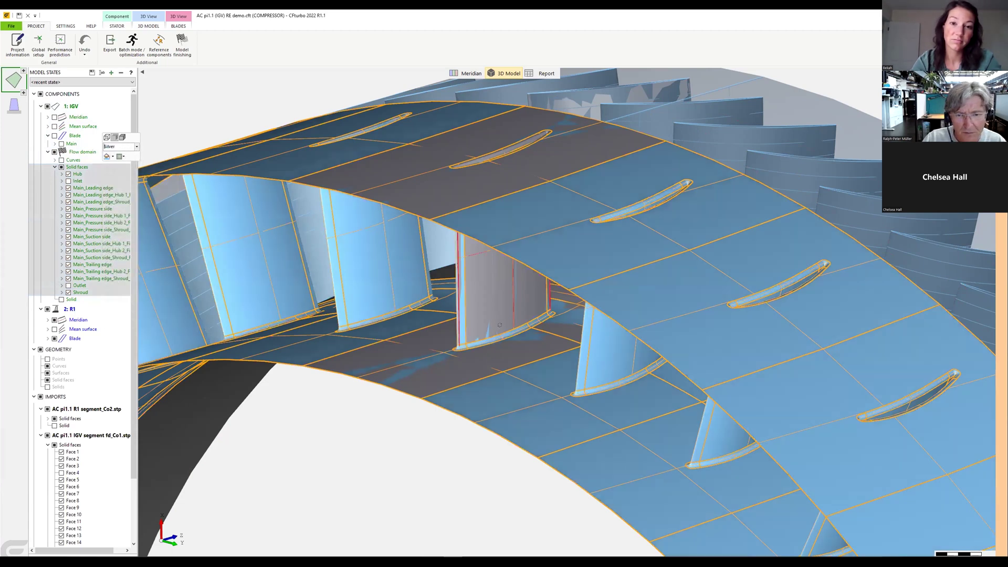
drag(499, 325, 516, 328)
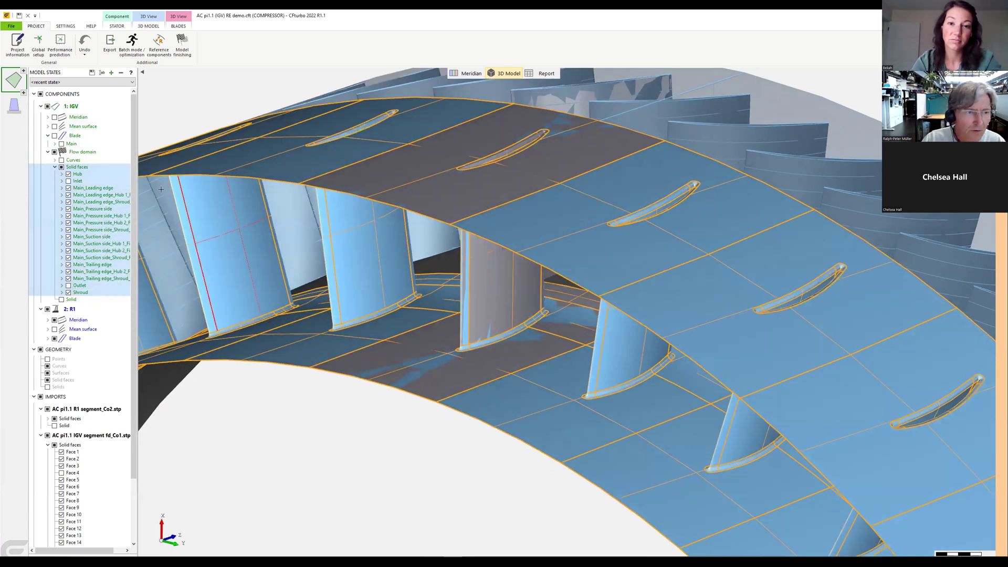
click(112, 157)
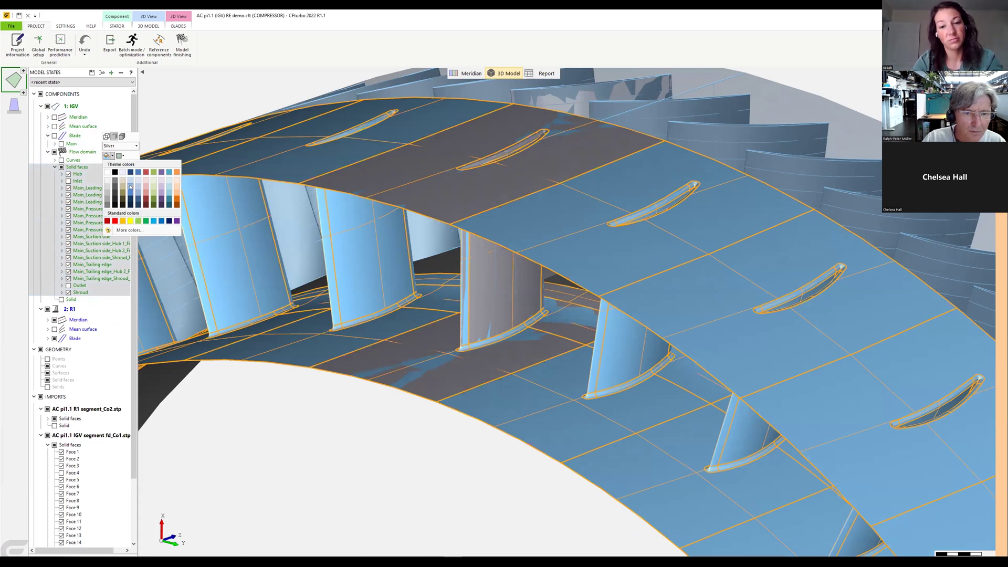
click(130, 187)
Step: Examine the IGV blade fillets, the R1 blades overlapping the imported segment, and both blade rows together from several sides
scroll(501, 337, up, 2)
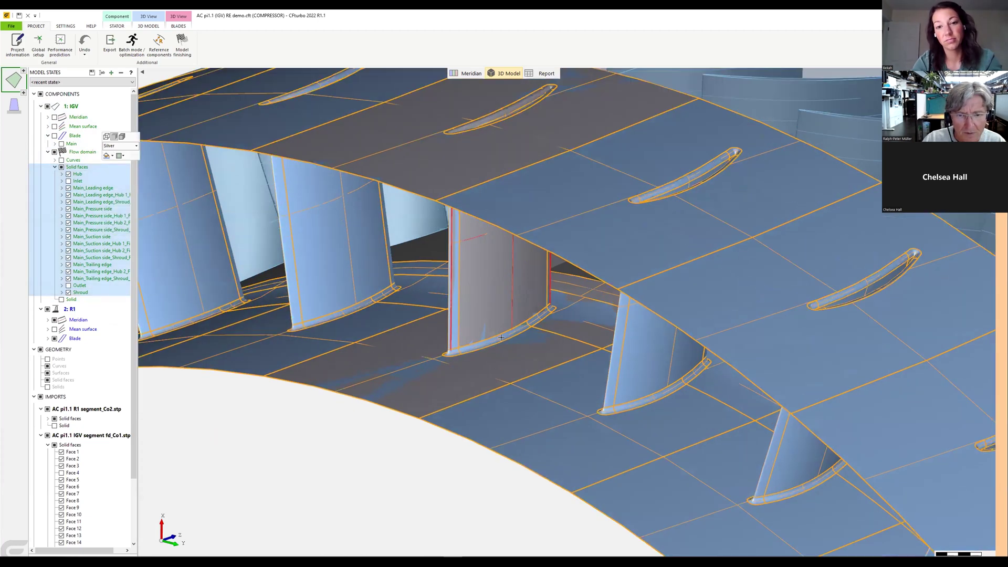
scroll(501, 338, up, 3)
mouse_move(487, 320)
mouse_down()
mouse_move(577, 317)
mouse_move(484, 316)
mouse_move(477, 304)
mouse_up()
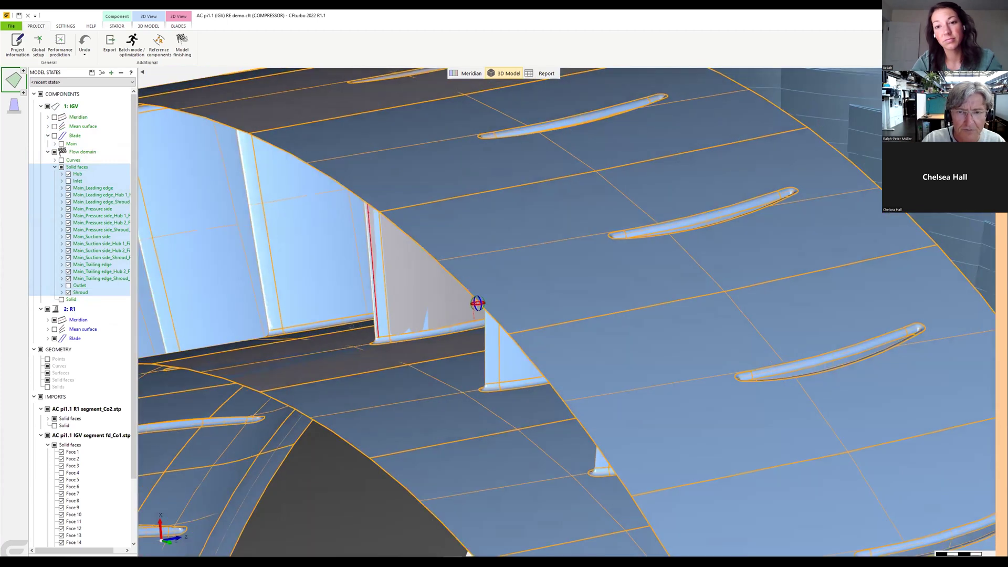
mouse_move(352, 326)
mouse_down()
mouse_move(409, 320)
mouse_move(402, 343)
mouse_move(420, 302)
mouse_move(407, 331)
mouse_move(401, 326)
mouse_up()
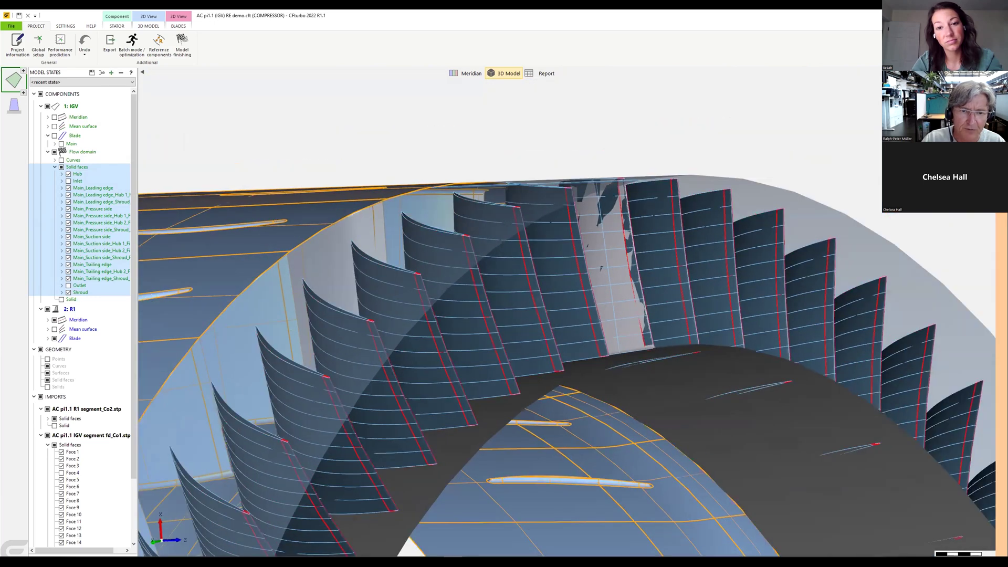
mouse_move(602, 268)
mouse_down()
mouse_move(547, 303)
mouse_move(612, 295)
mouse_up()
scroll(606, 294, up, 10)
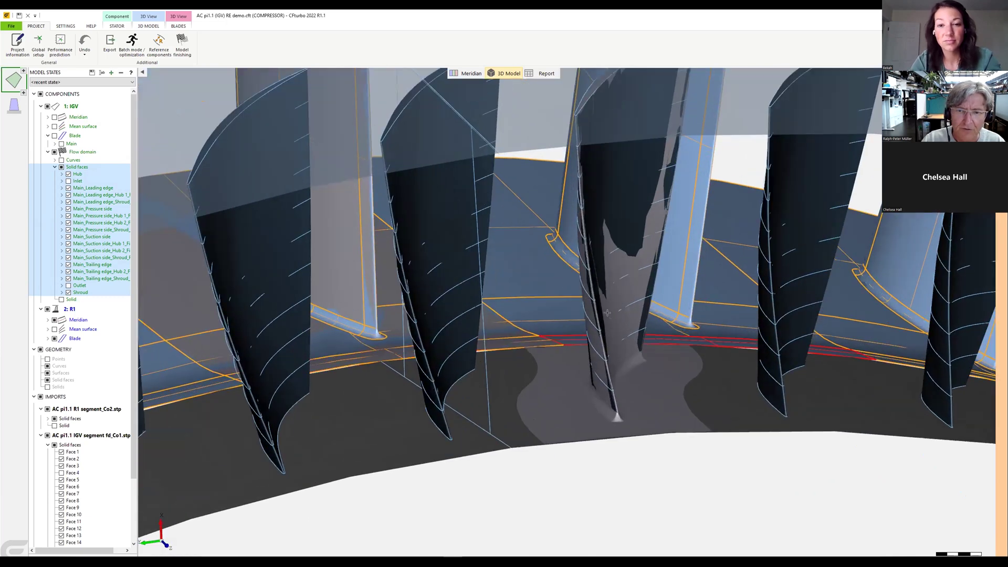
scroll(605, 300, down, 10)
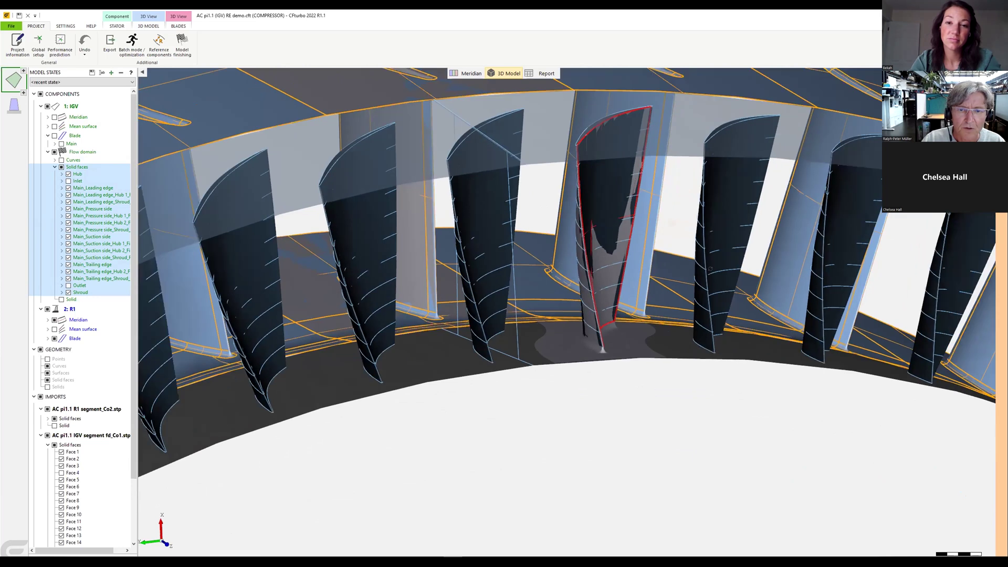
mouse_move(711, 269)
mouse_down()
mouse_move(793, 254)
mouse_move(236, 338)
mouse_move(93, 266)
mouse_move(95, 112)
mouse_move(716, 261)
mouse_move(604, 223)
mouse_up()
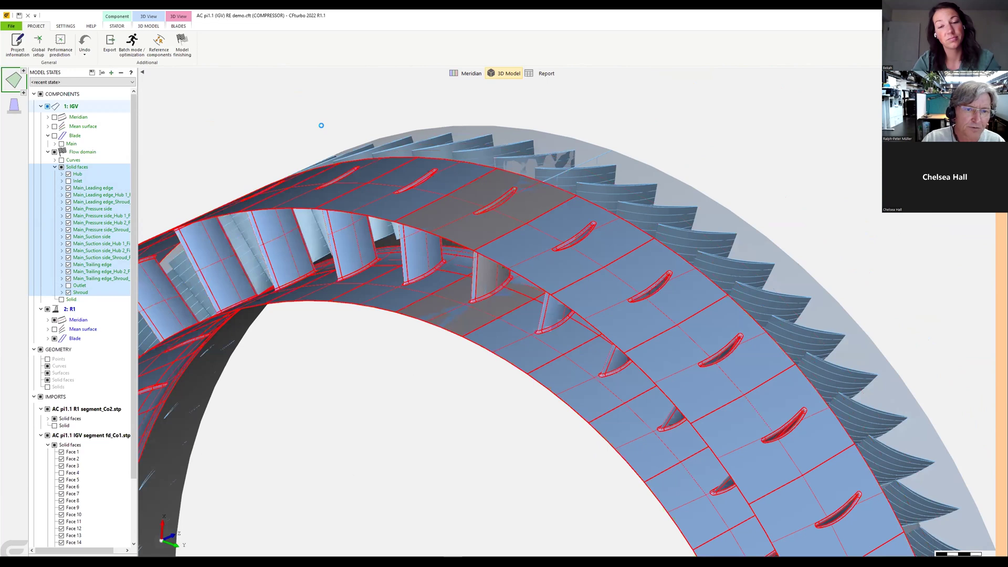
drag(349, 111, 389, 120)
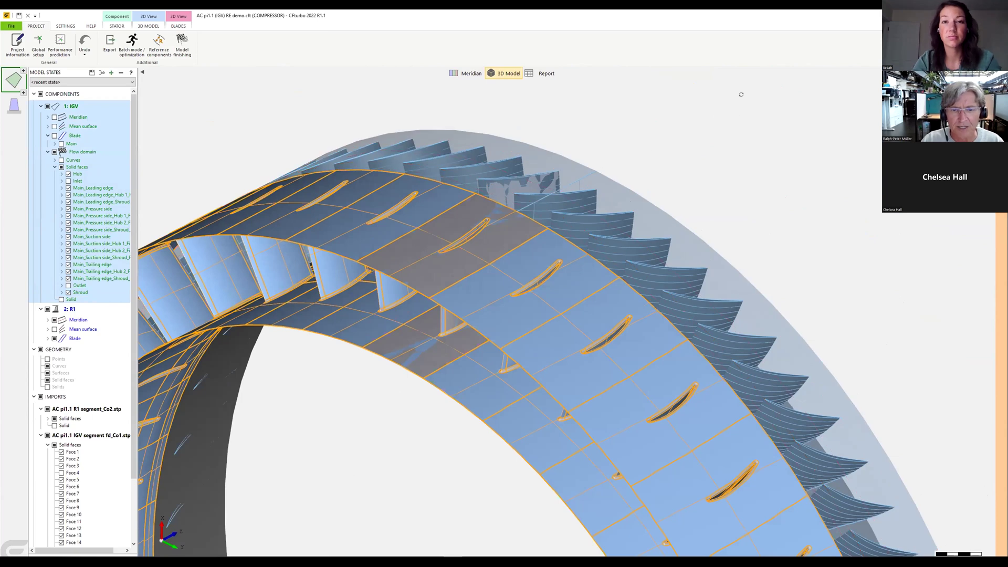
middle_drag(743, 119, 727, 90)
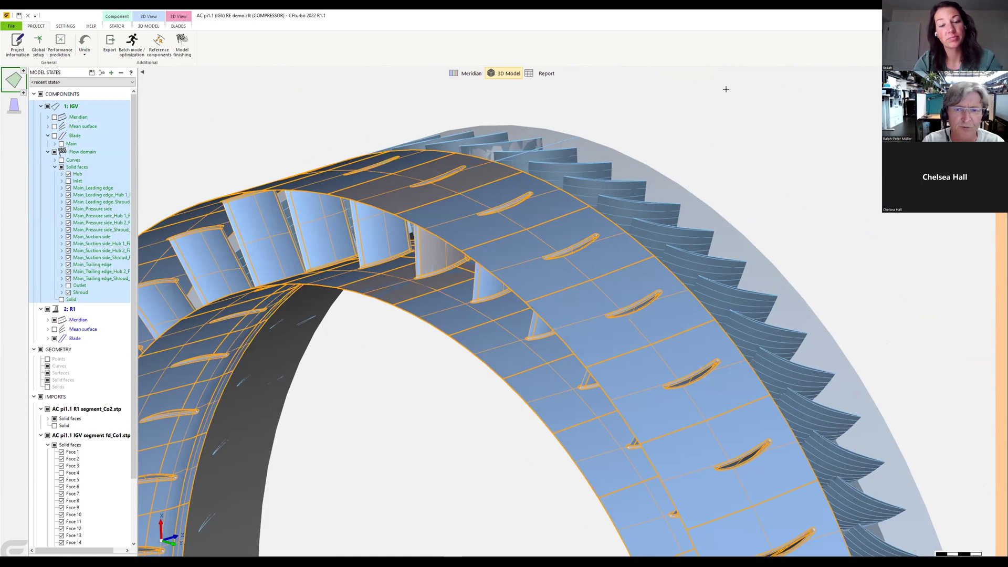
drag(739, 146, 526, 240)
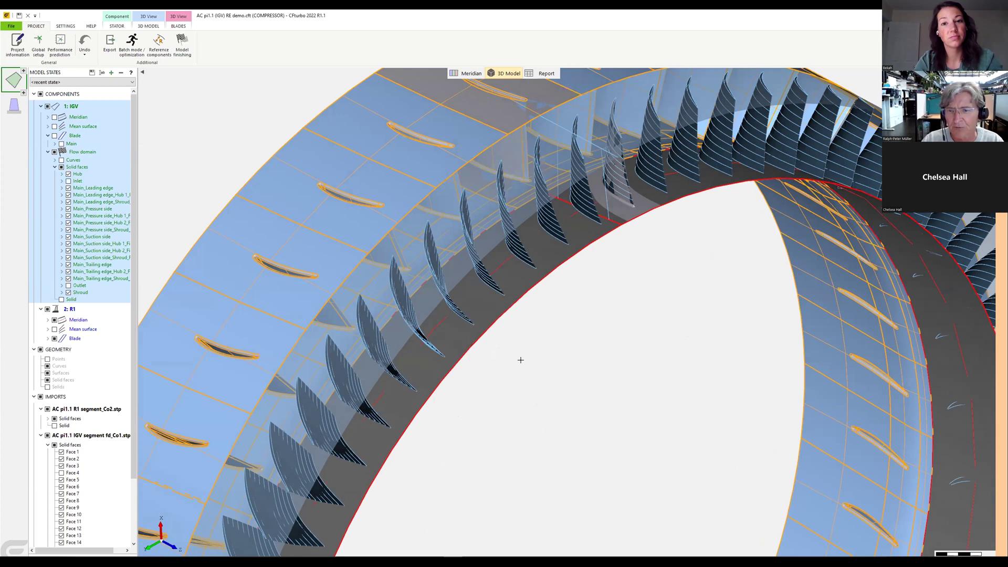
drag(556, 374, 627, 404)
scroll(628, 403, up, 2)
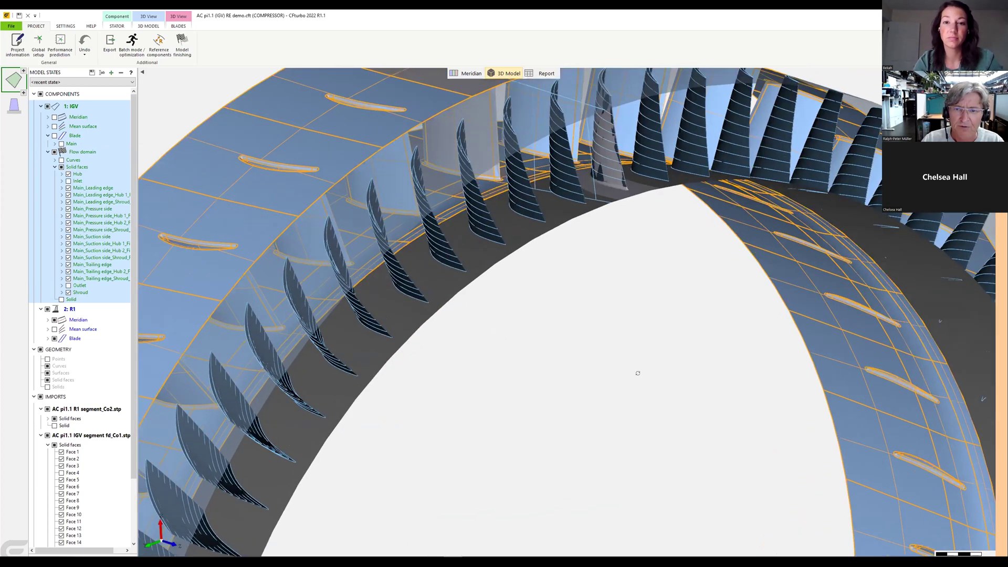